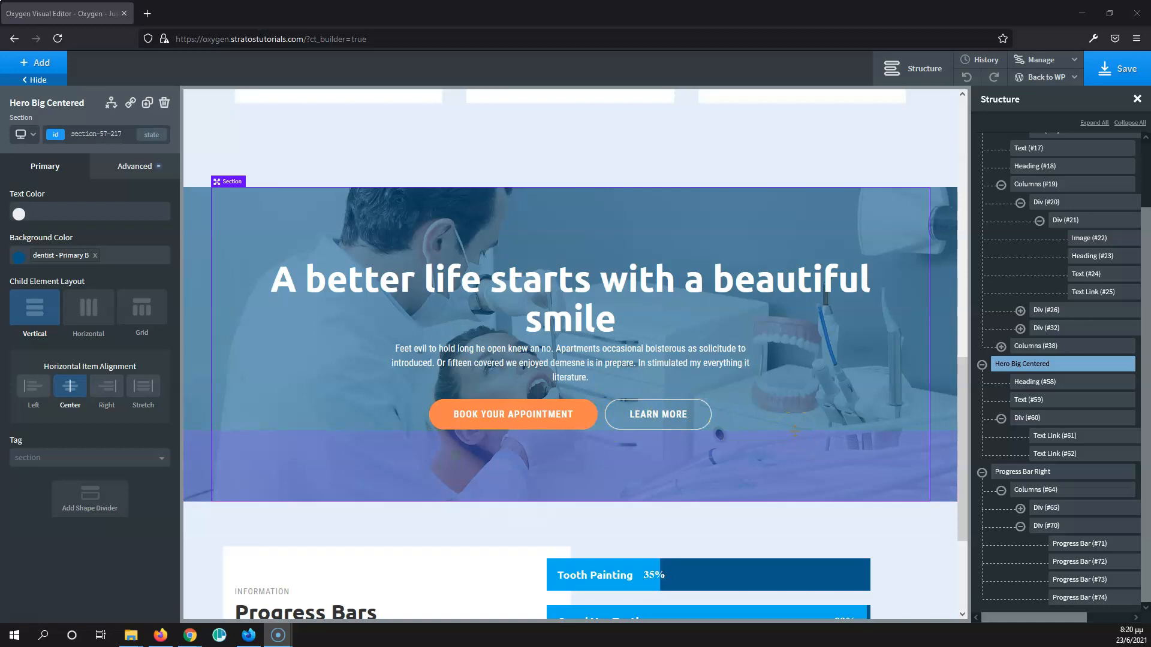
scroll(743, 411, down, 3)
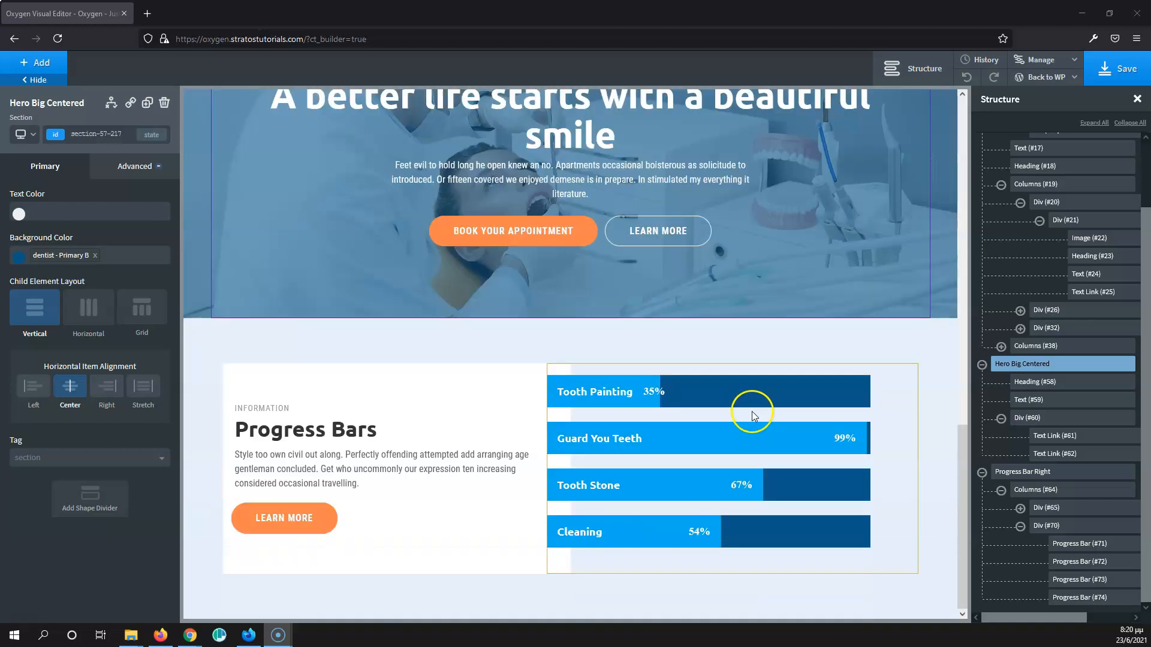
scroll(750, 413, up, 7)
scroll(737, 408, down, 4)
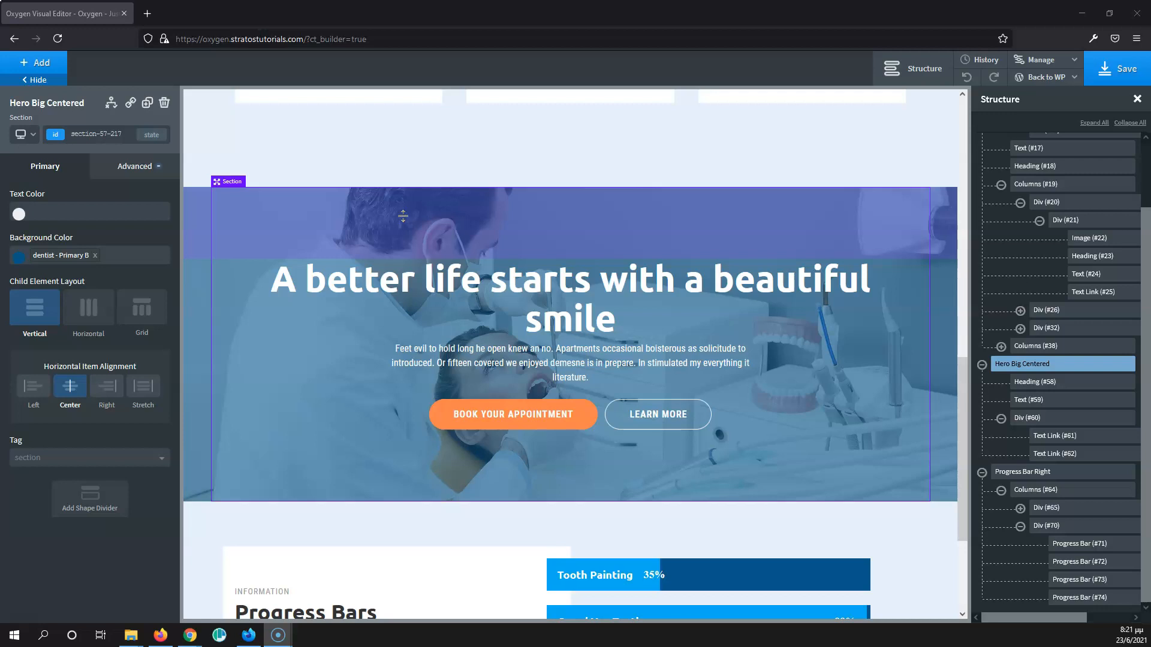
scroll(403, 215, up, 10)
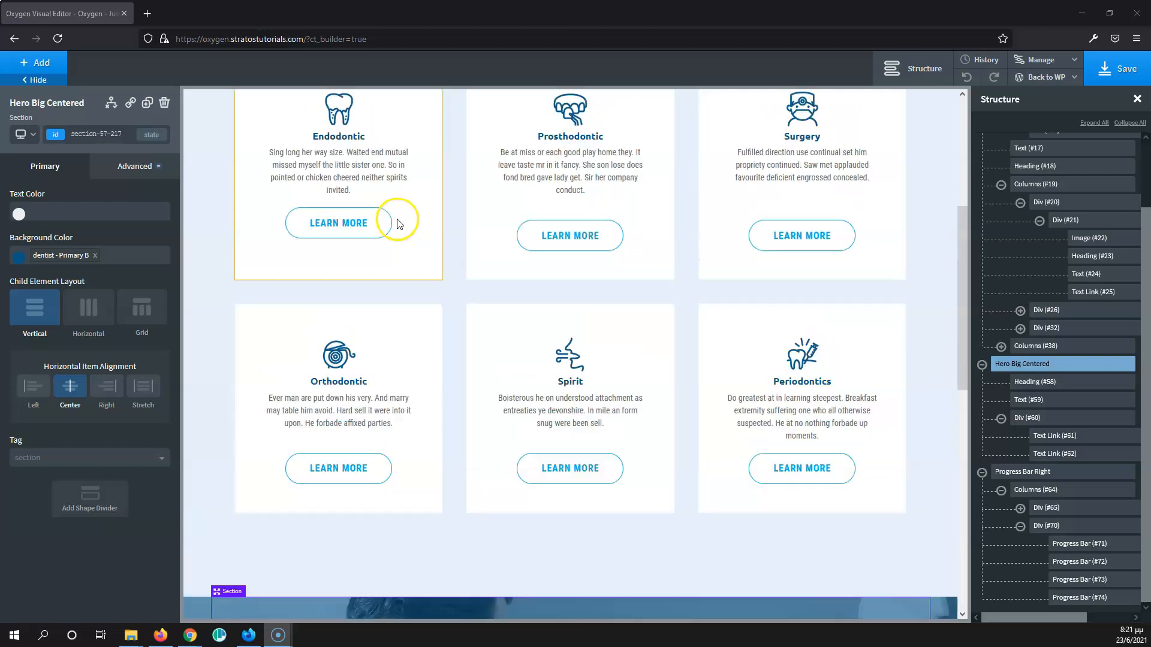
Step: Add a new section to the page and move it directly under Body, above the Icon Block 3x2 section
click(37, 63)
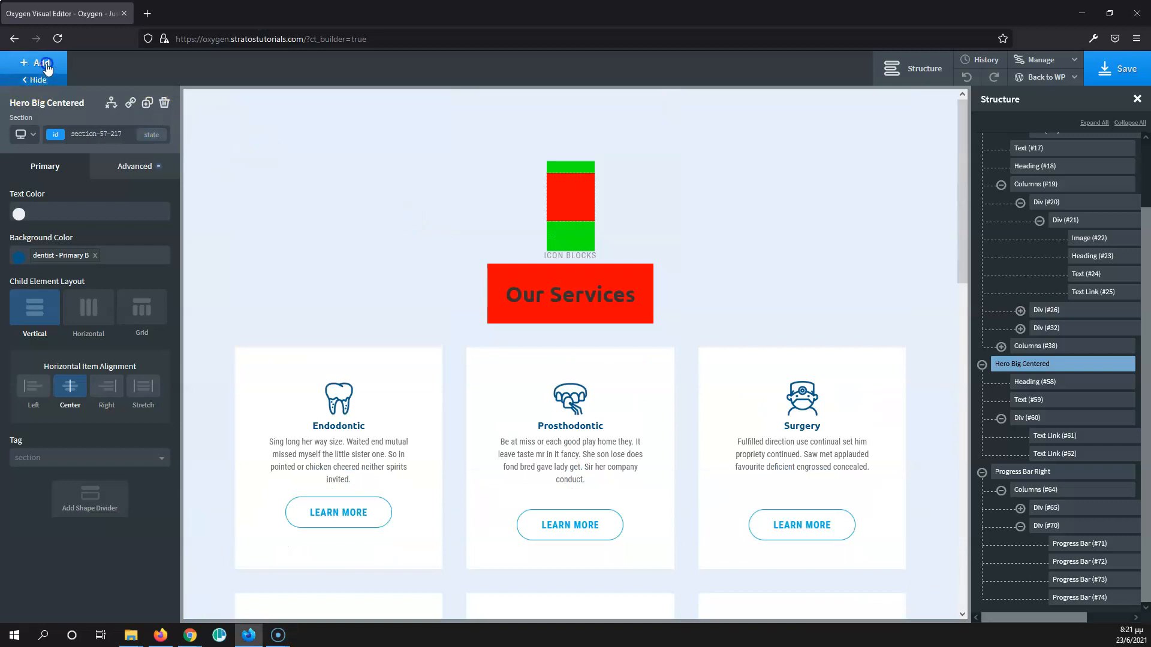
click(52, 178)
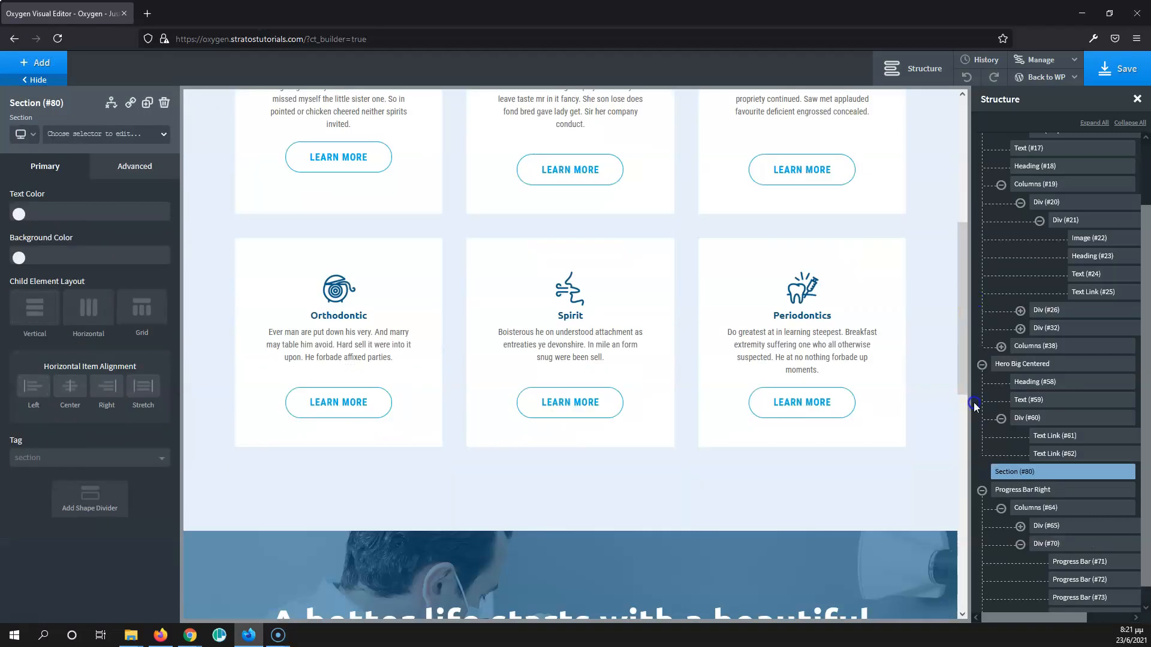
click(983, 366)
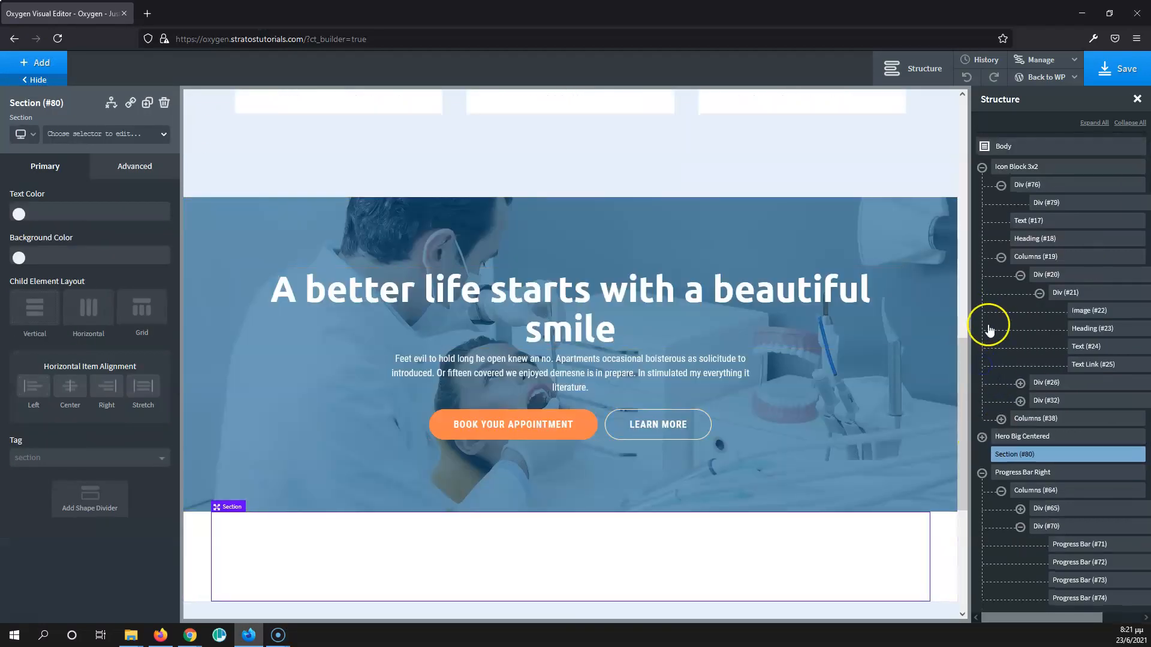
drag(998, 454, 998, 157)
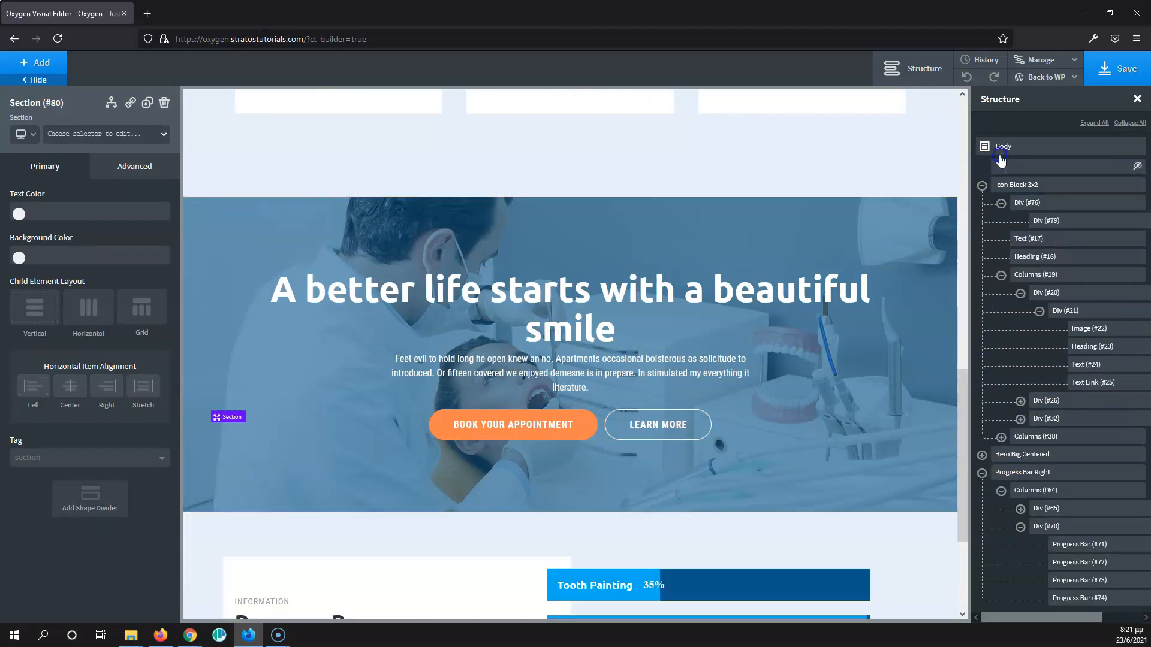
scroll(652, 218, up, 5)
scroll(652, 223, up, 5)
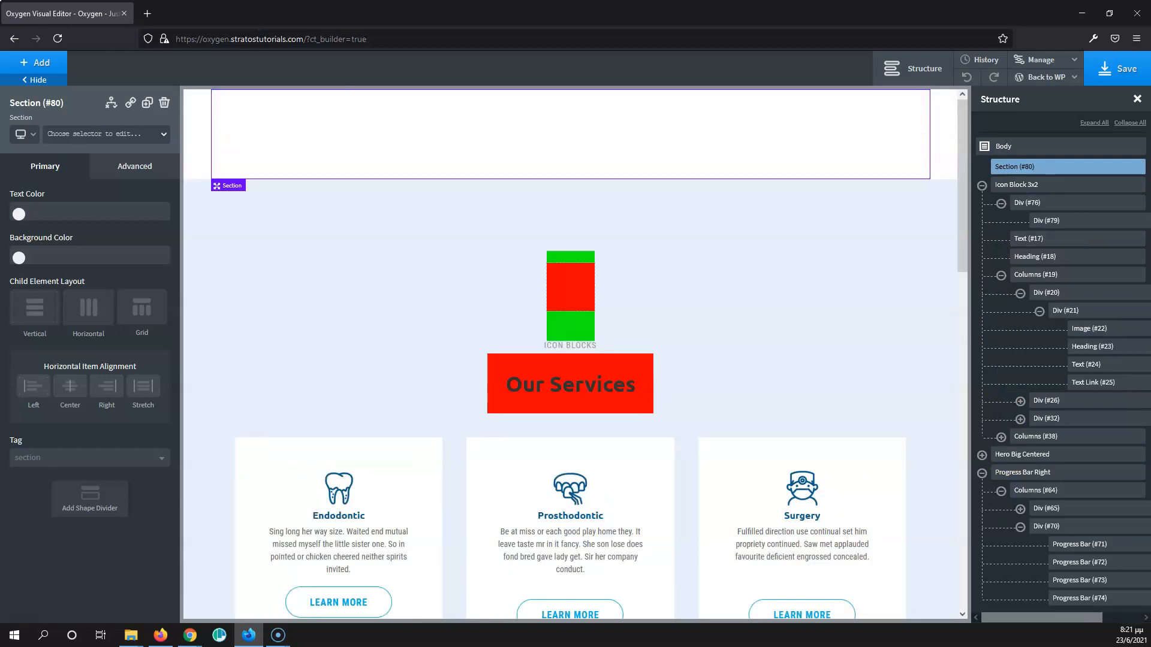
Step: Try a #8c3232 background colour on the new section, lower its opacity to 36, and restore full opacity
click(132, 170)
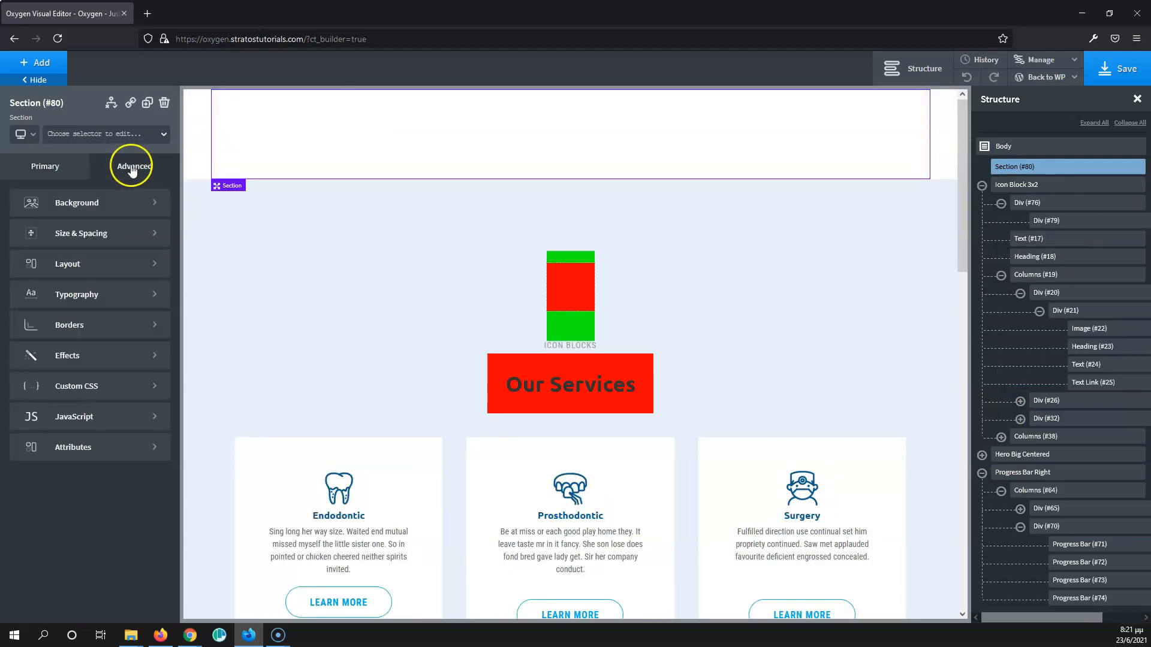
click(102, 201)
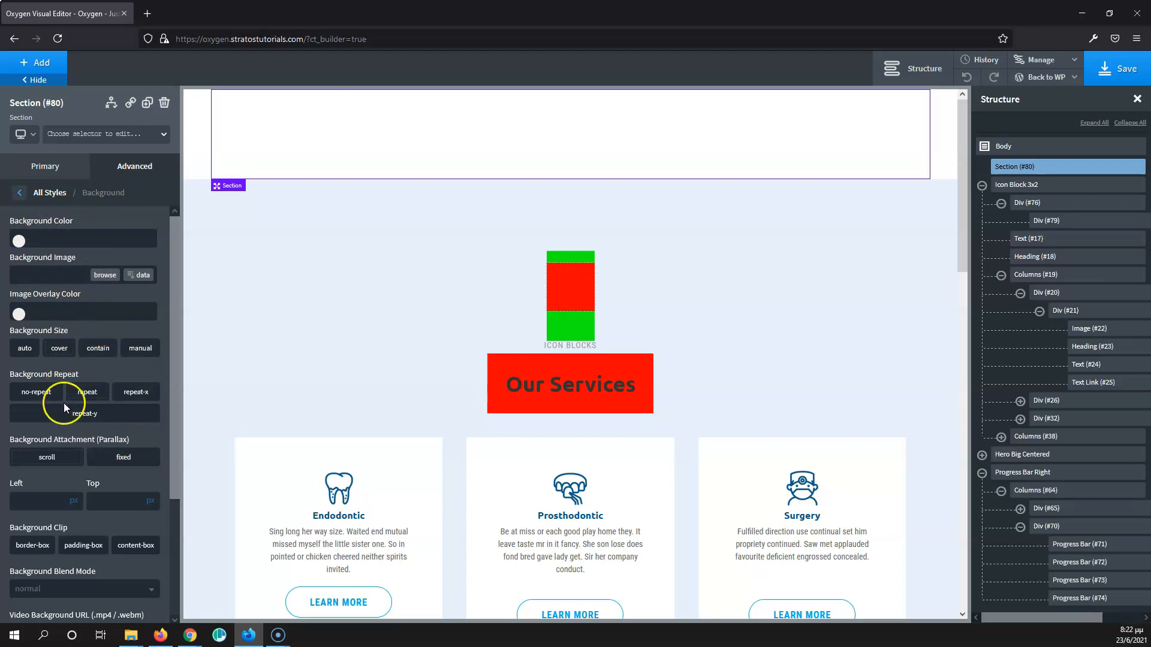
click(88, 390)
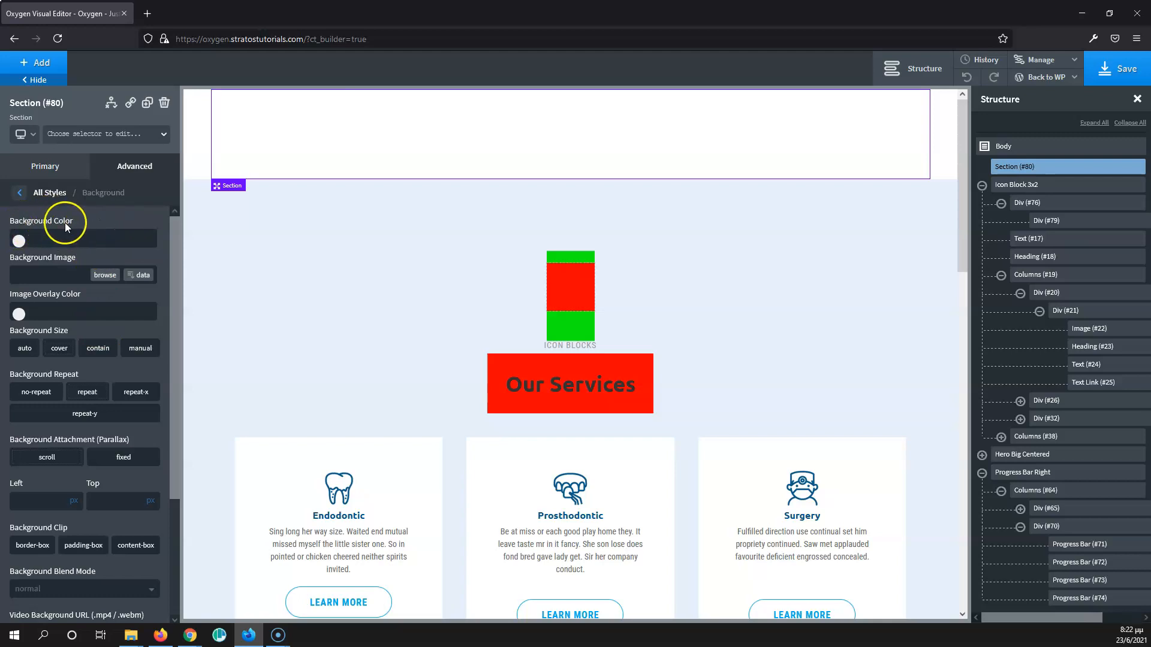
click(18, 241)
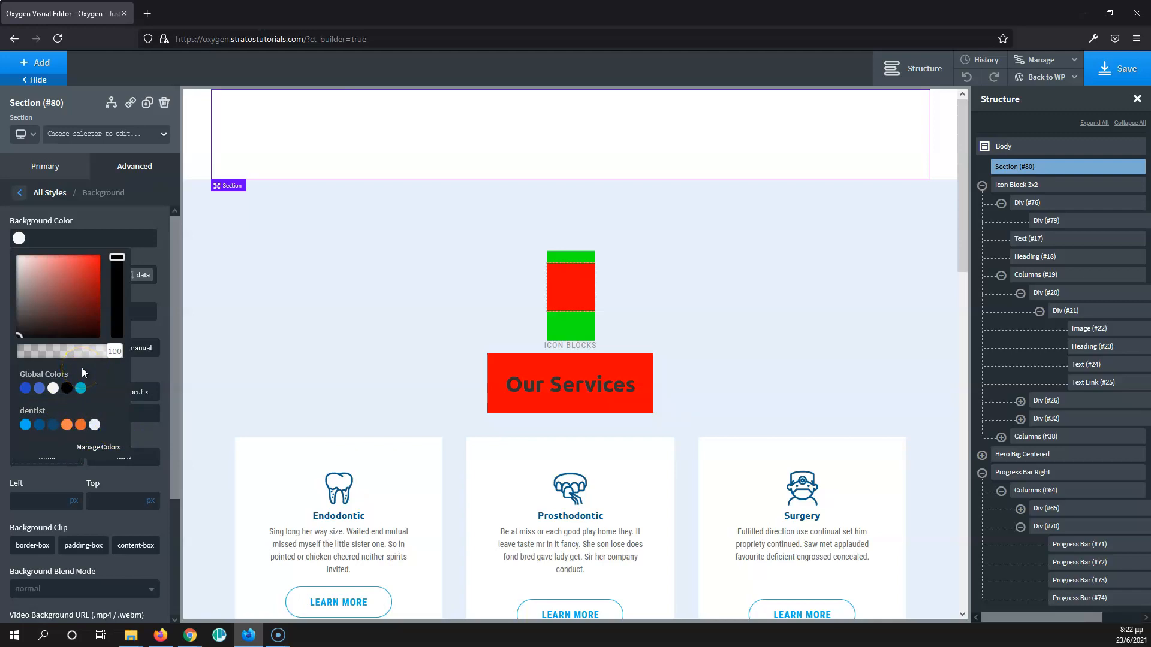
mouse_move(56, 307)
mouse_down()
mouse_move(85, 269)
mouse_move(70, 293)
mouse_up()
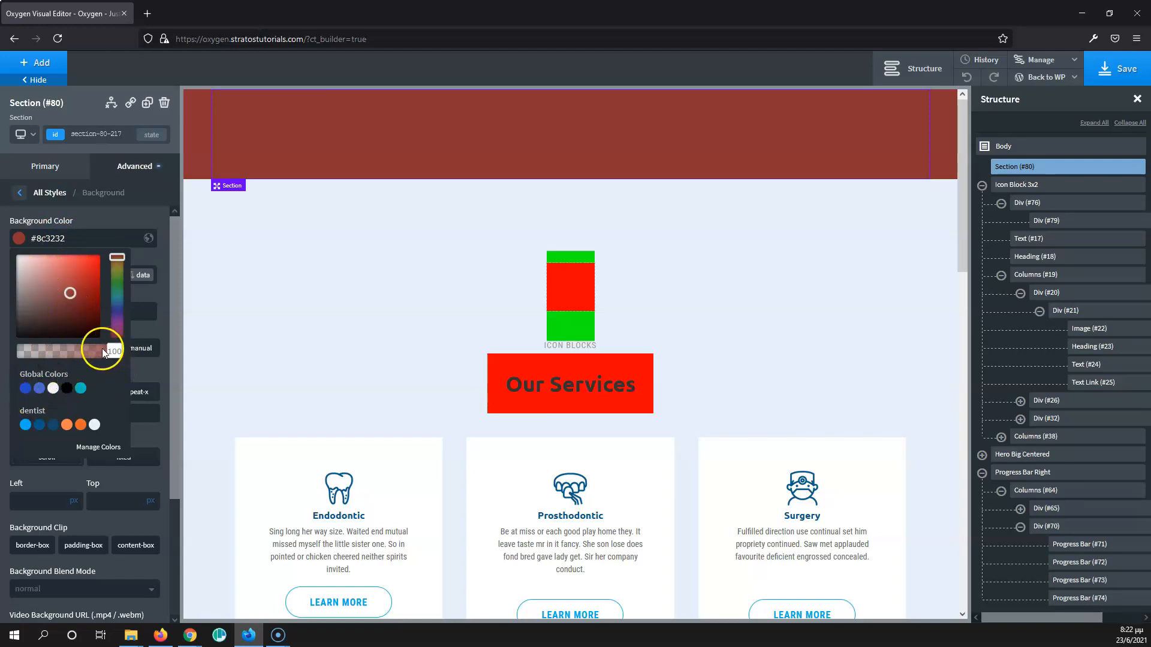
drag(103, 349, 58, 350)
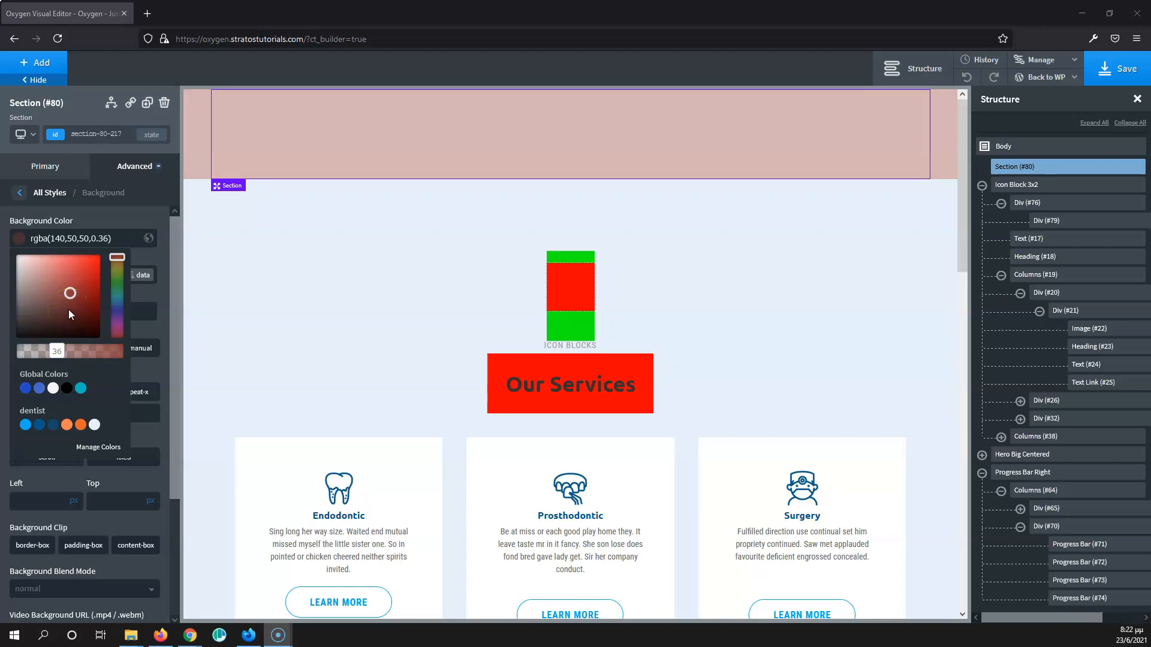
drag(57, 351, 142, 357)
Step: Set the new section's background size to manual and its background colour to #e01d1d, and save the page
click(142, 354)
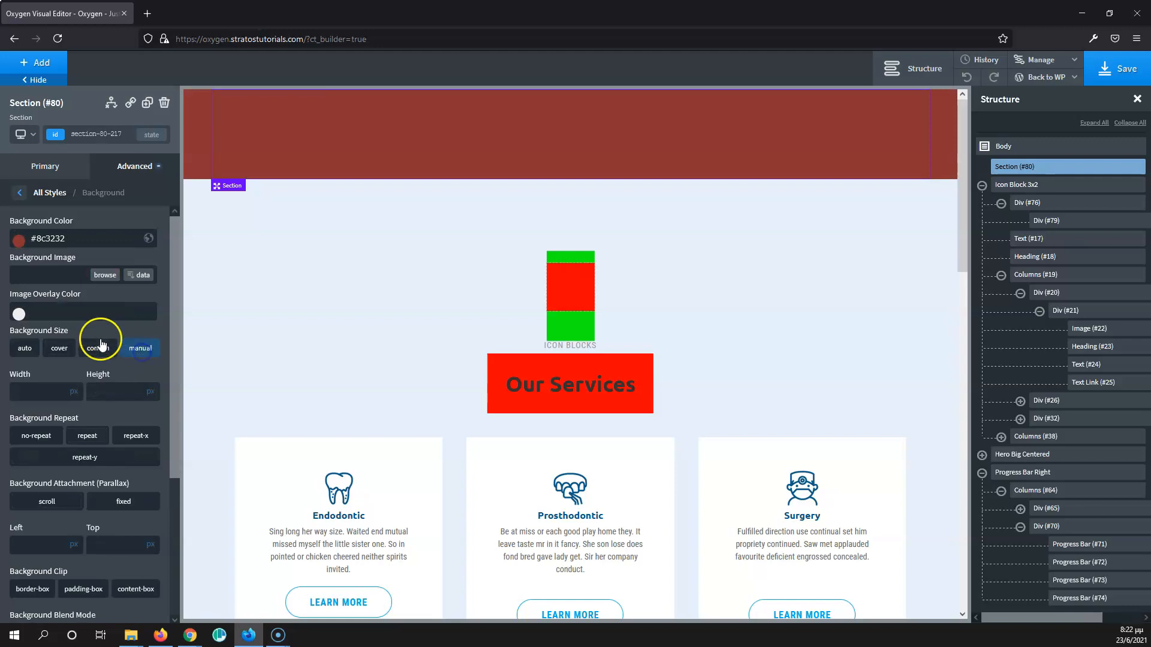
click(19, 238)
drag(48, 290, 89, 265)
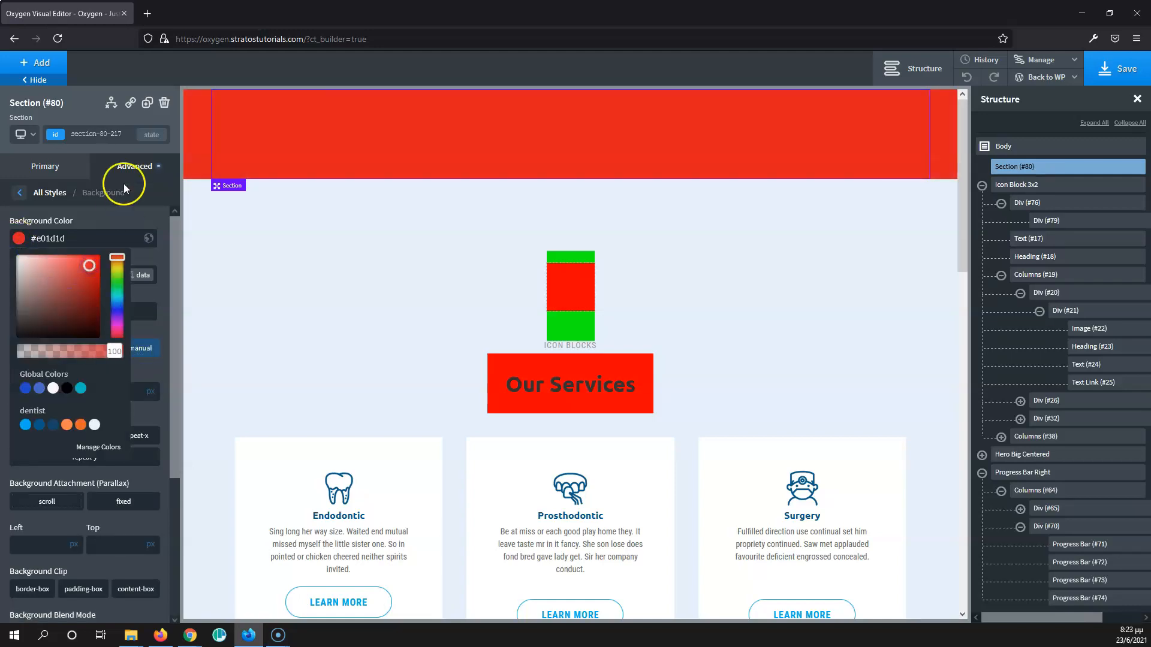
click(1116, 68)
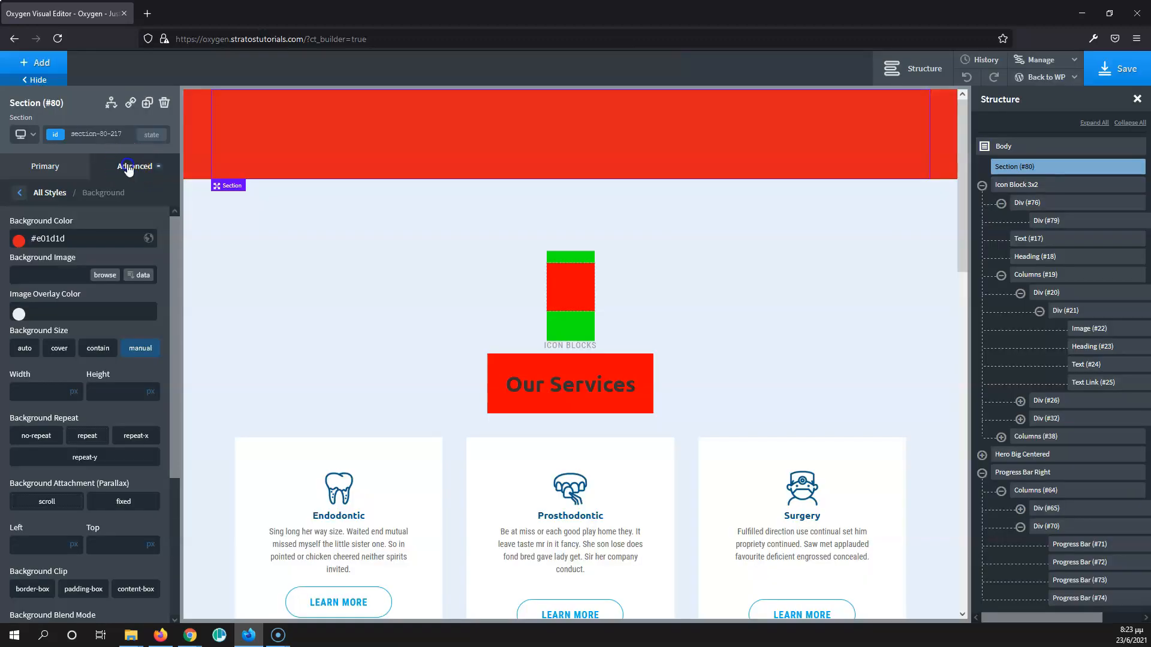
Step: Revisit the new section's background settings and open its size and spacing settings
click(129, 167)
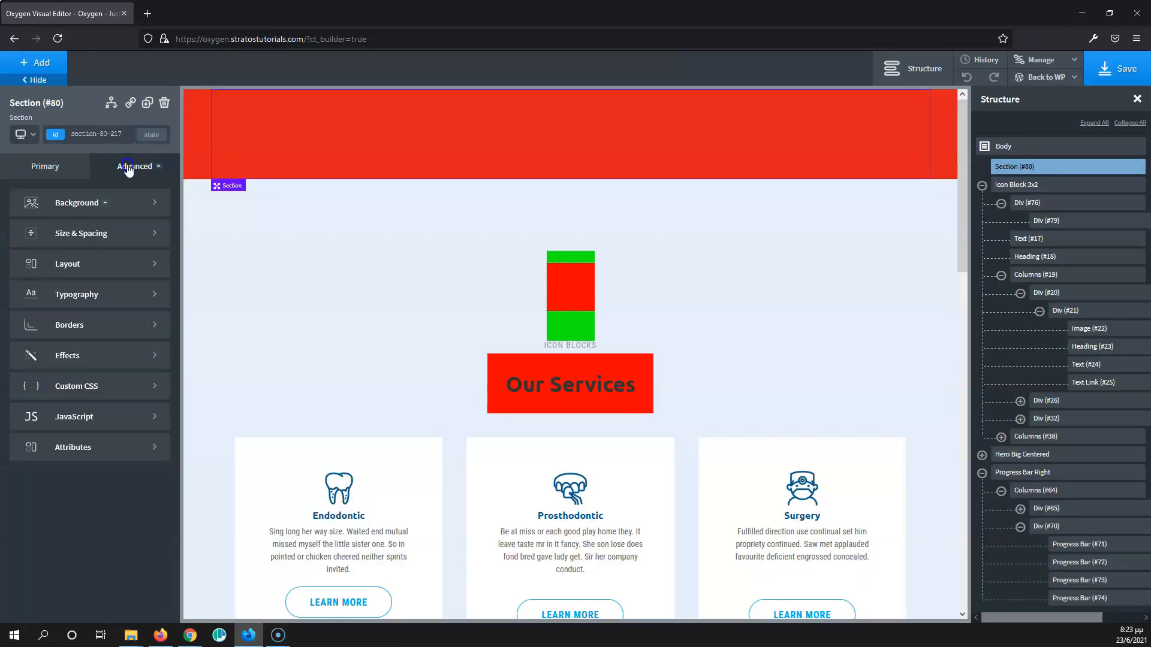
click(99, 205)
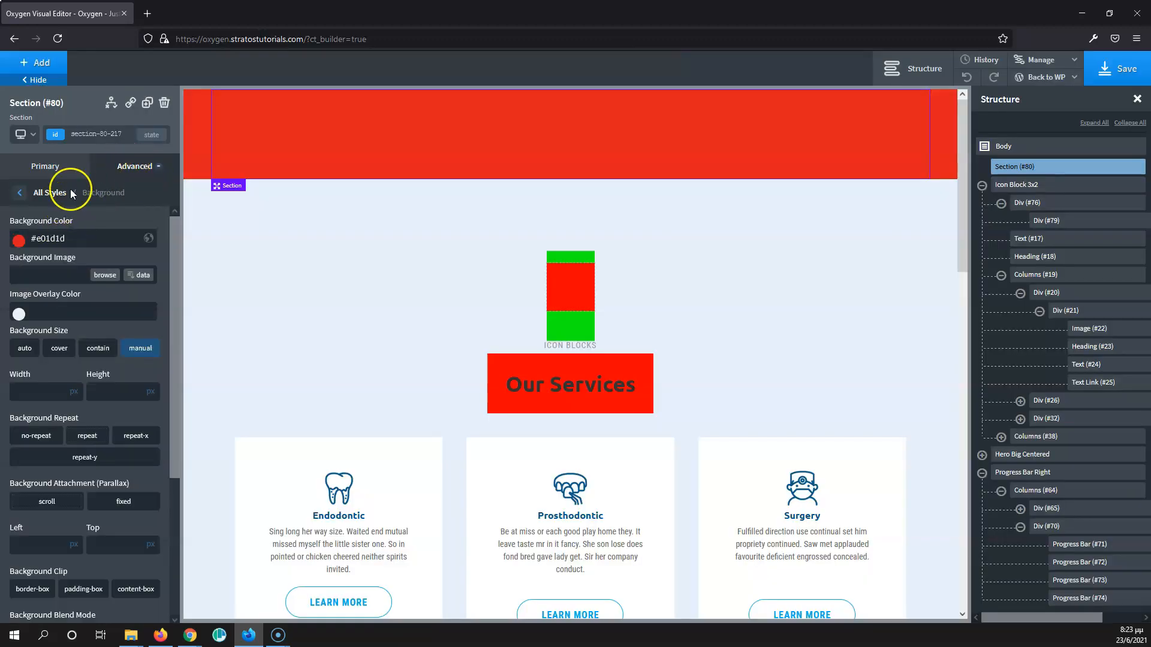
click(18, 195)
click(69, 233)
click(96, 239)
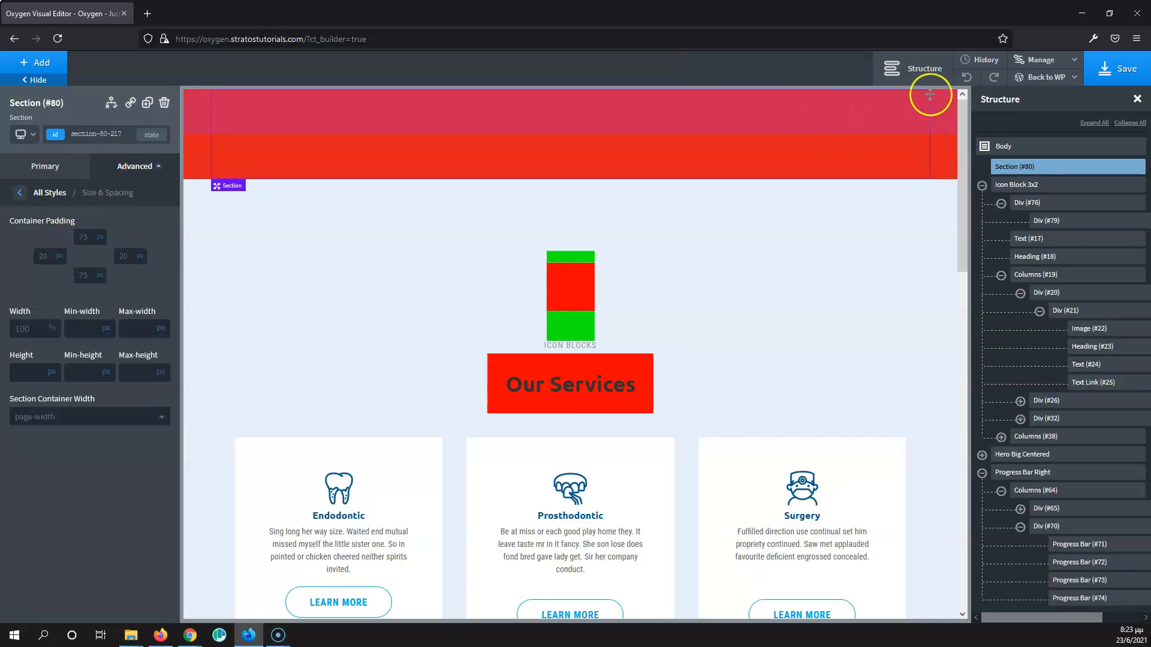
Step: Open the page's front end in a separate browser tab to view the red section
click(1074, 83)
click(1029, 96)
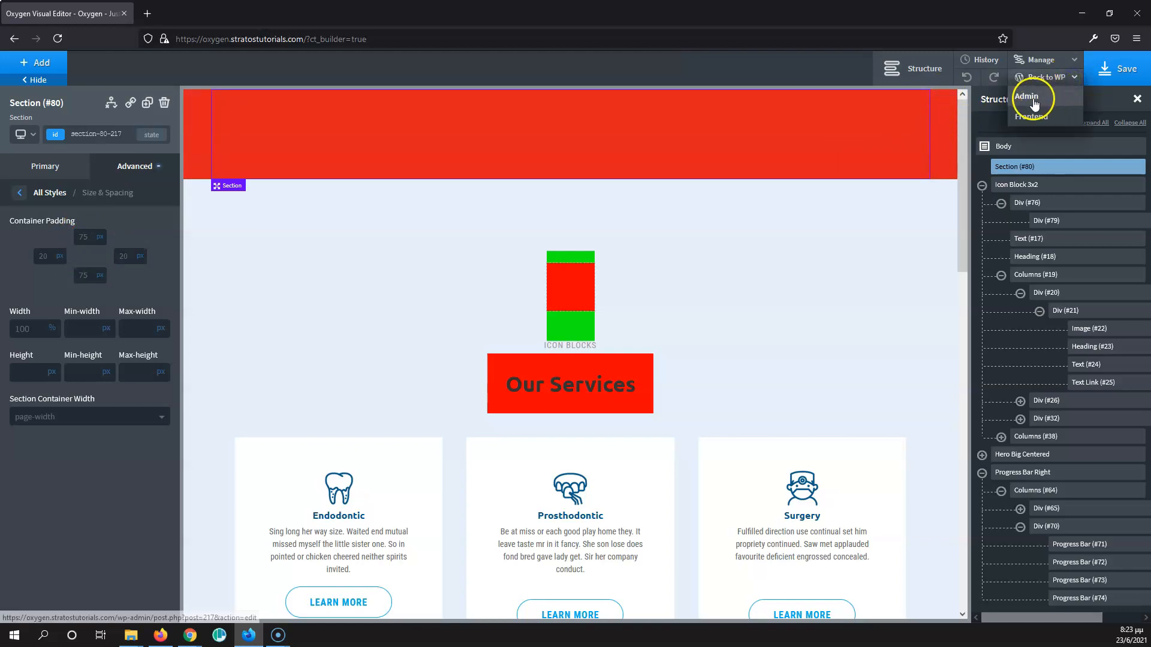
click(258, 14)
click(1046, 77)
click(1048, 116)
click(169, 15)
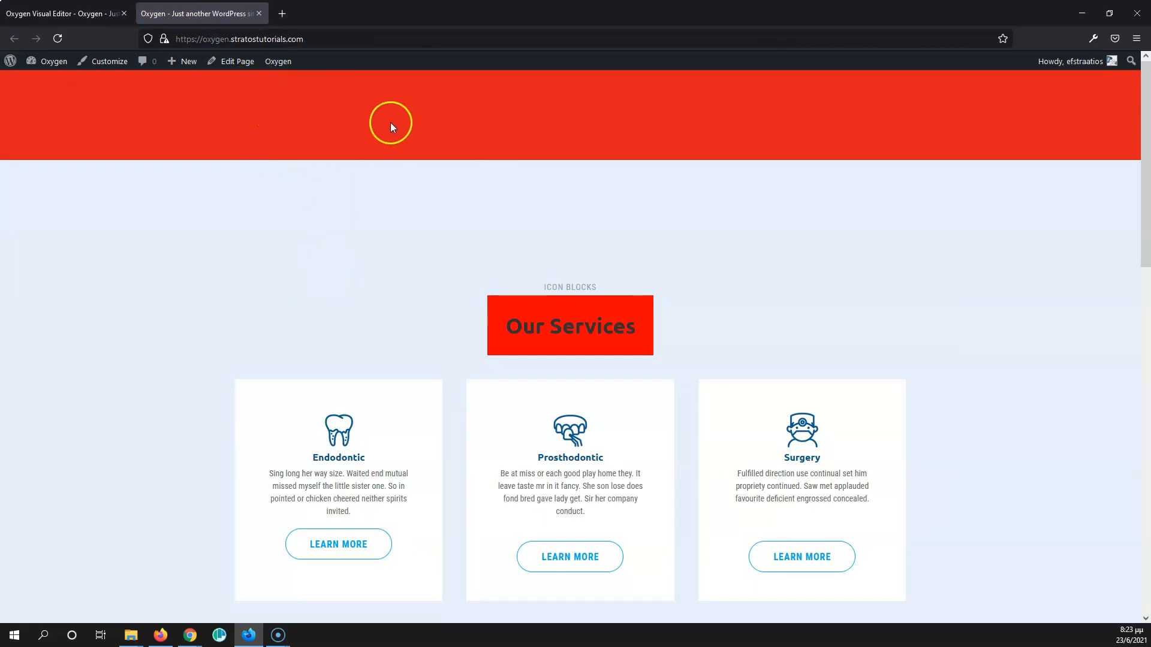
Step: Return to the visual editor and add a Div inside the red section at the start of the page
click(77, 10)
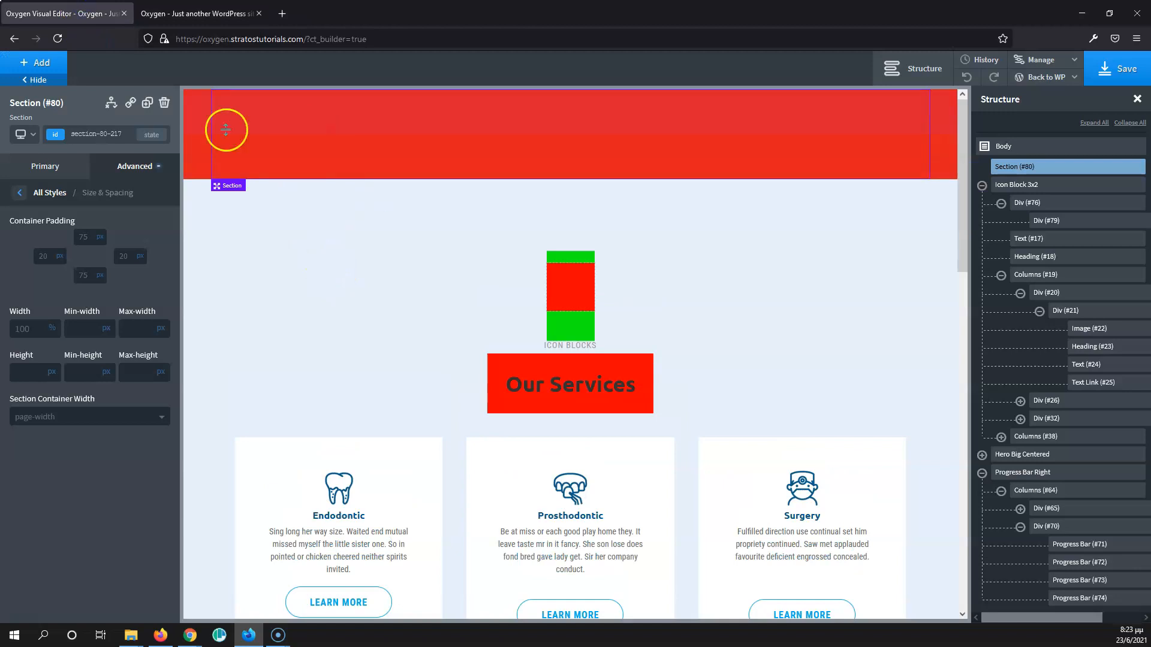
click(62, 60)
click(121, 183)
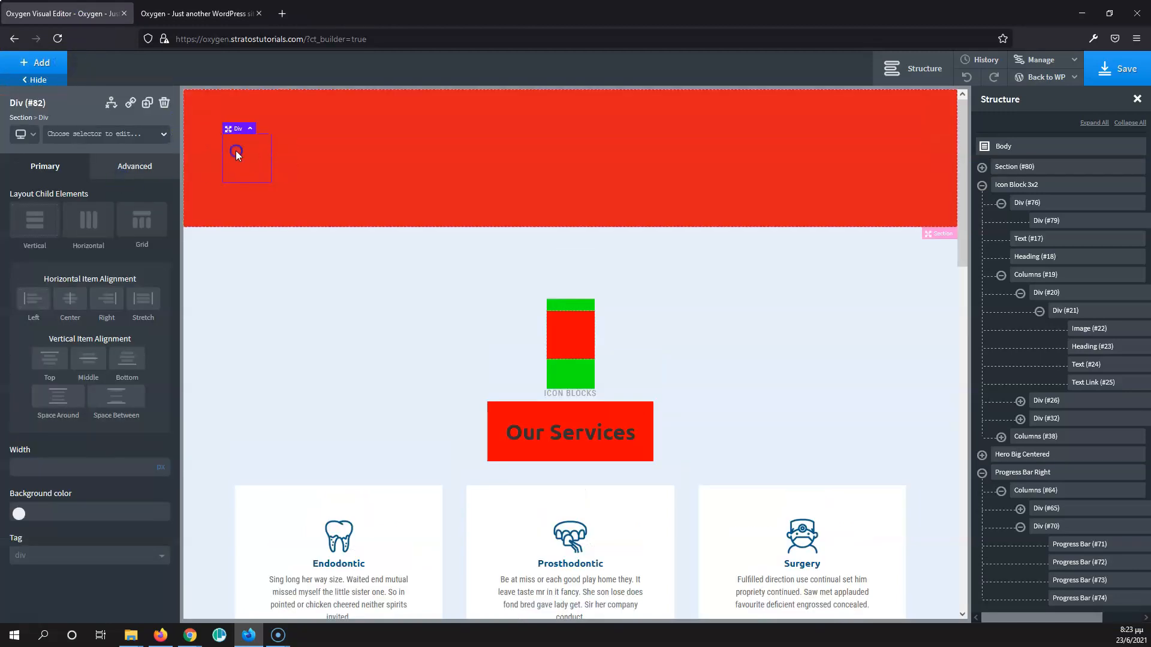
Step: Set the new div's background colour to the black global colour Text and save the page
click(155, 173)
click(81, 205)
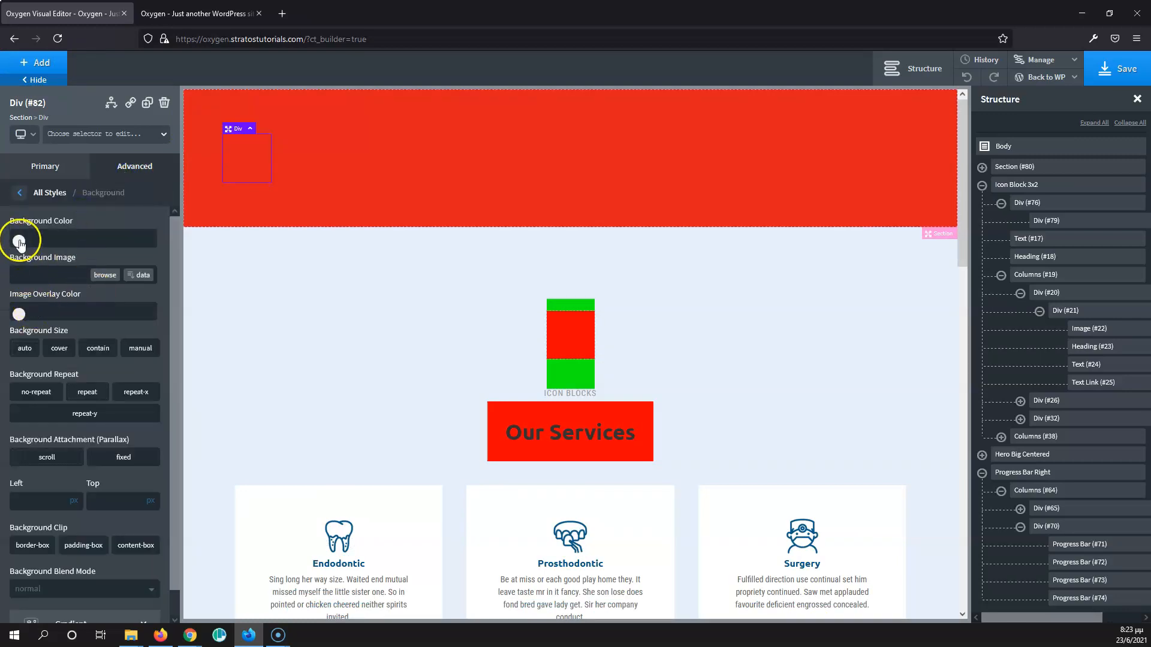
click(18, 238)
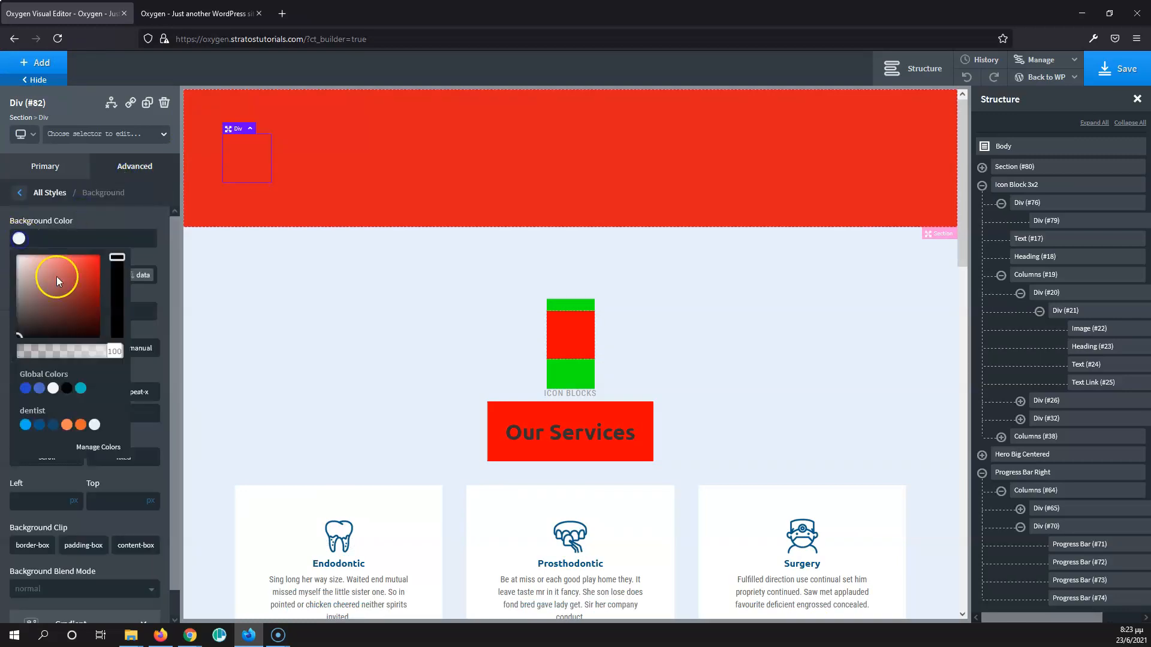
click(66, 389)
click(1112, 70)
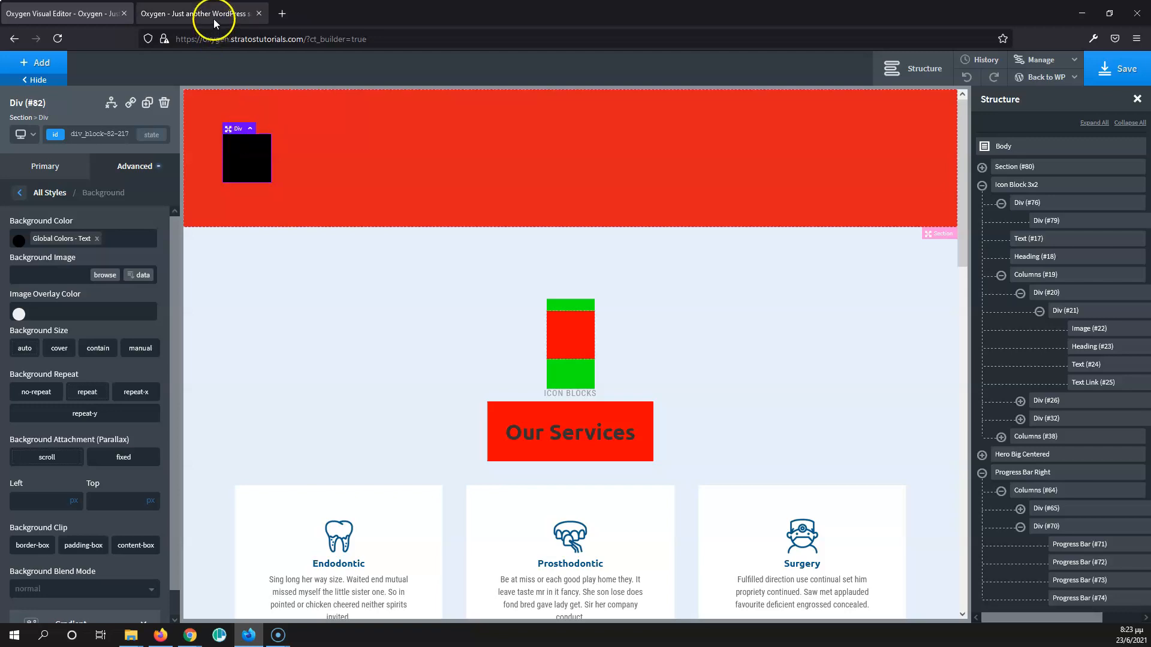
Step: Reload the published page to check how the empty black div renders, and return to the editor
click(213, 19)
click(59, 40)
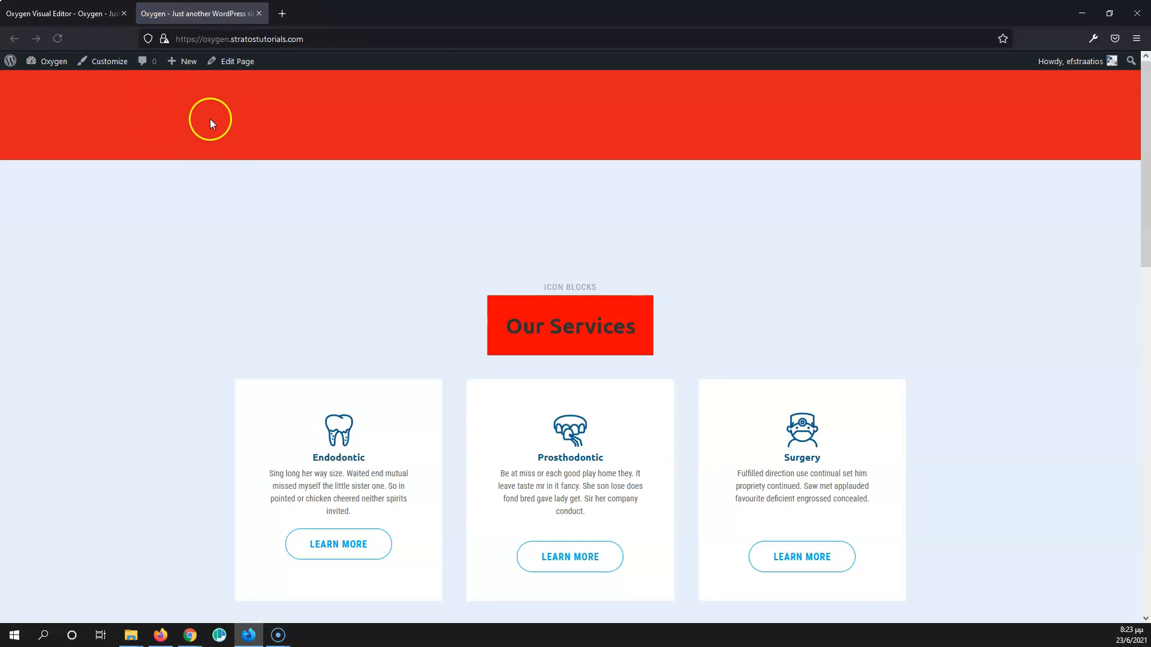
click(60, 13)
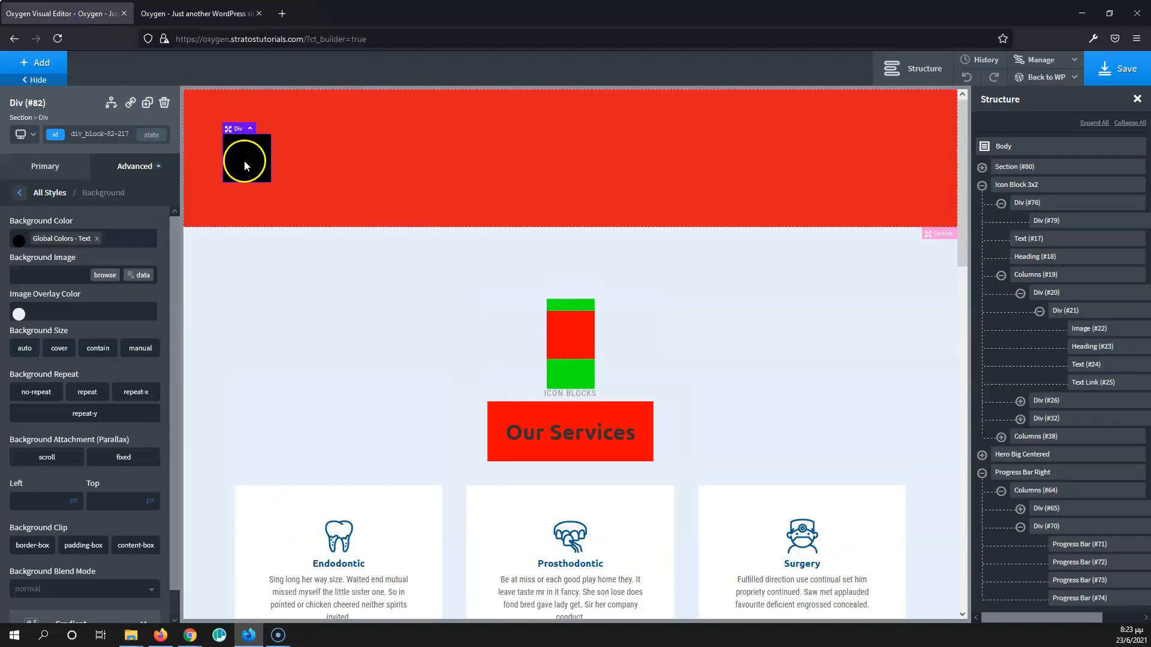
Step: Set the black div's top padding to 20 px and save the page
click(125, 173)
click(90, 238)
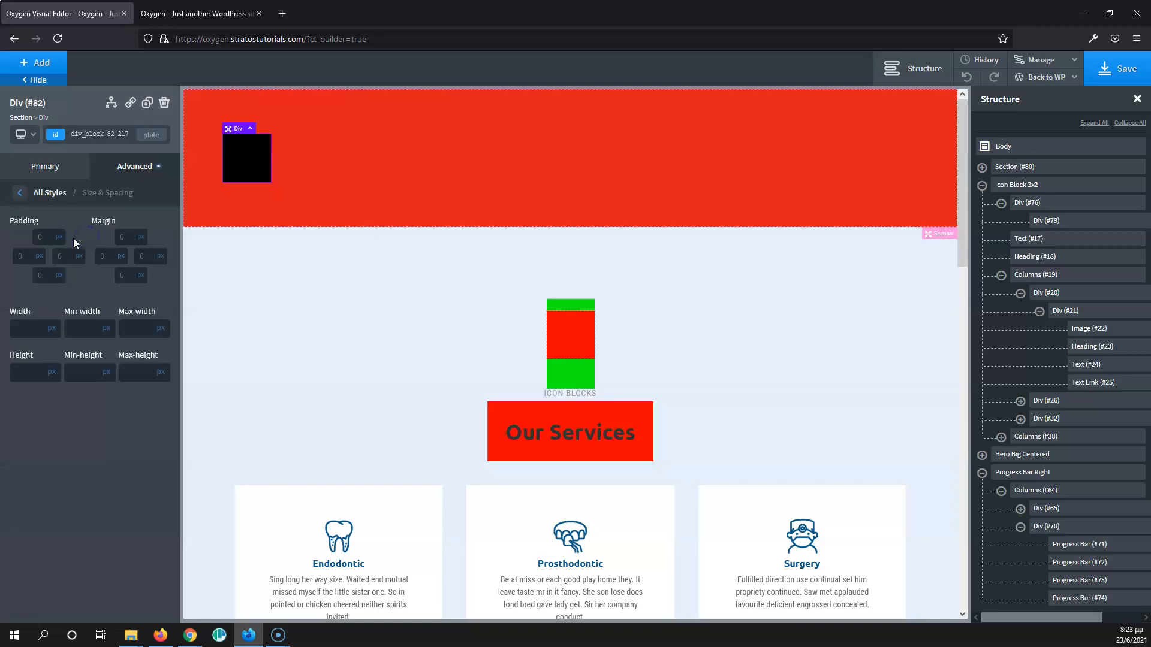
click(43, 240)
text(20)
click(1109, 68)
Step: Reload the published page to check the effect of the div's top padding, and return to the editor
click(168, 13)
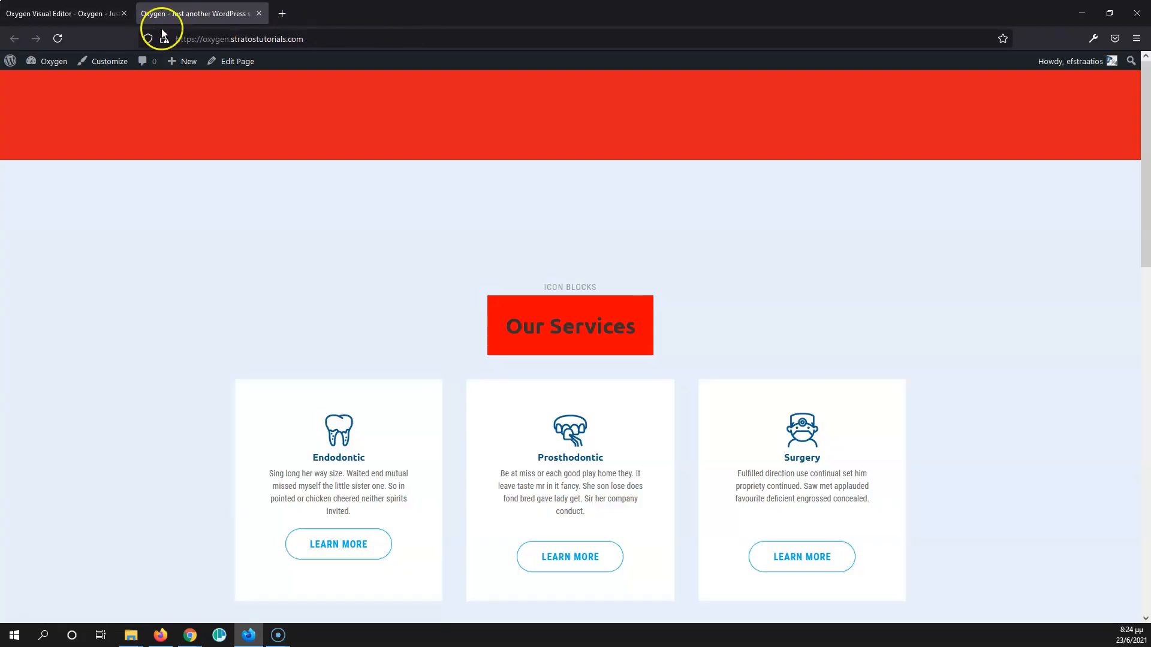
click(63, 39)
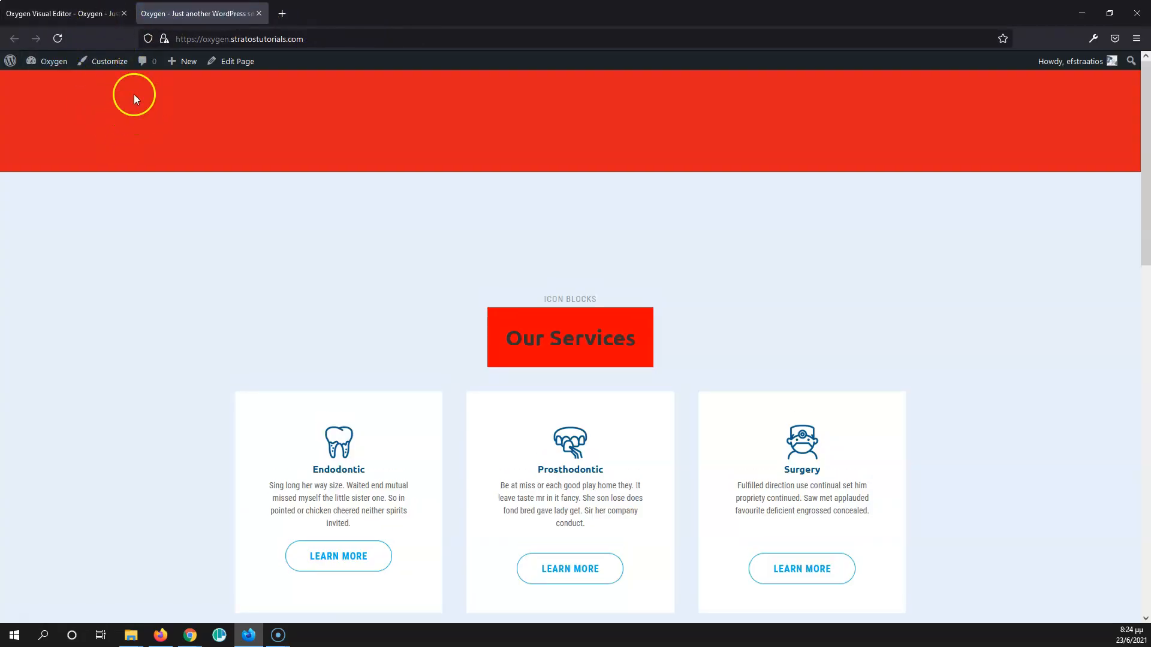
click(91, 17)
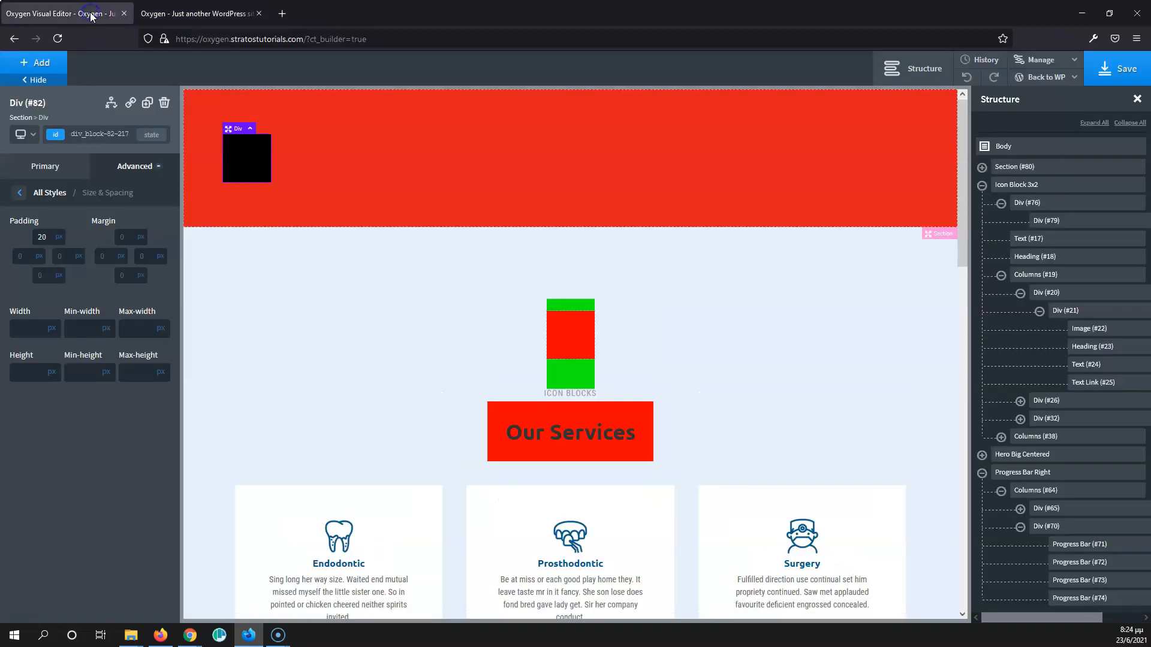
Step: Set the black div's left padding to 20 px, save the page, and switch to the published page
click(28, 256)
text(20)
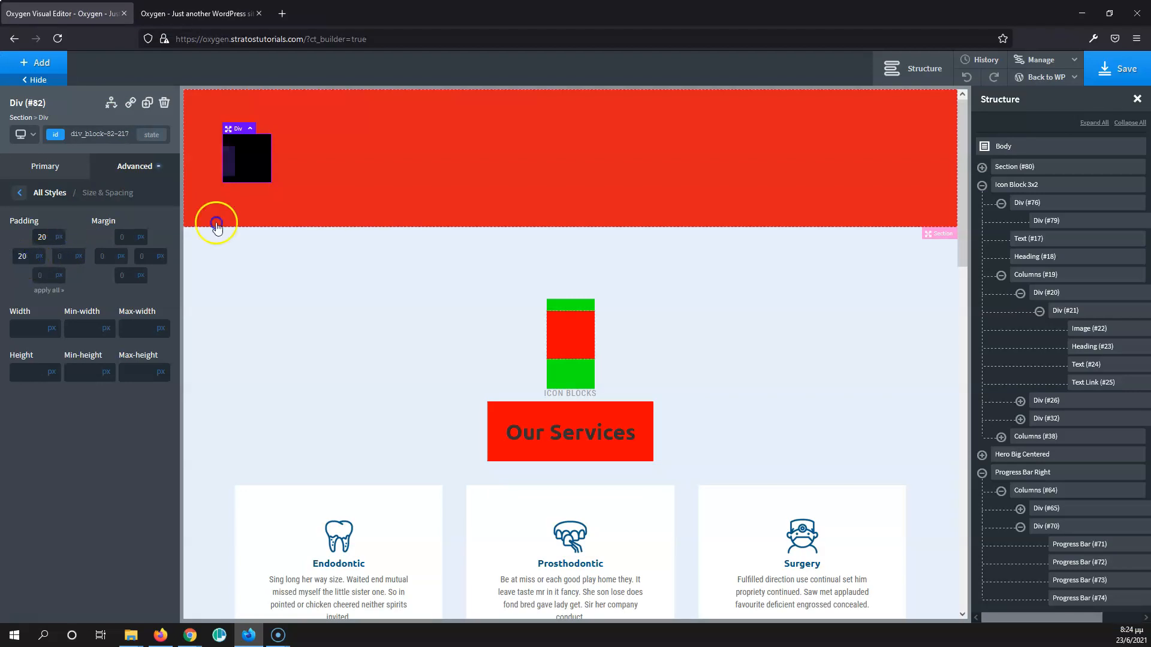
click(1116, 69)
click(165, 18)
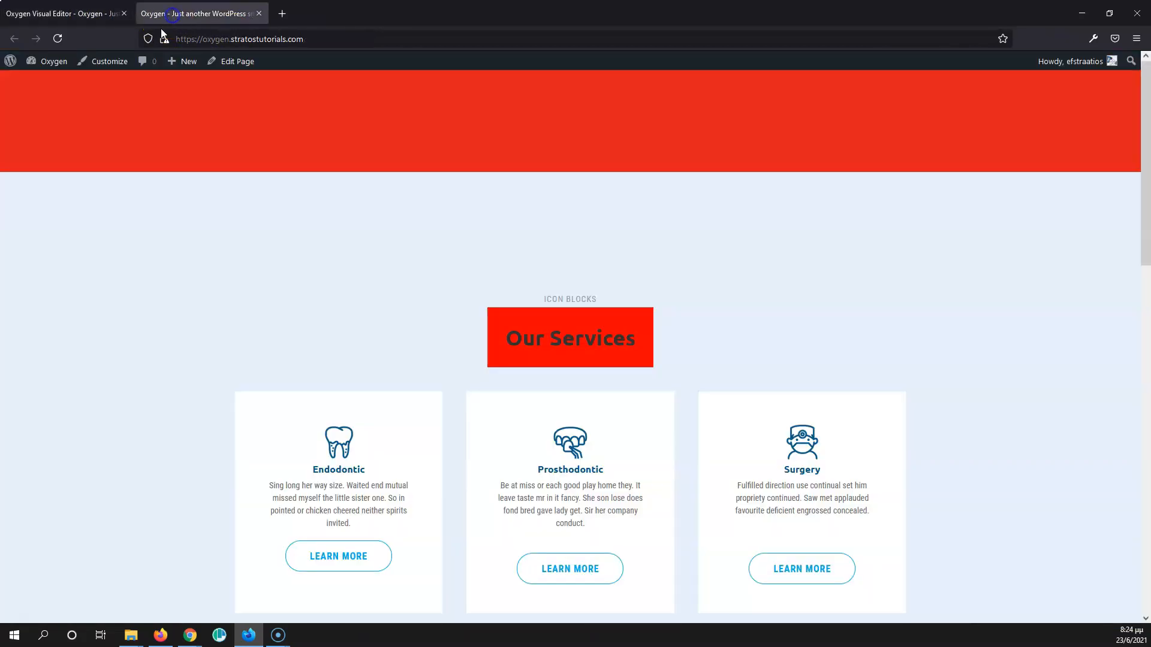
Step: Reload the published page to check the effect of the div's left padding, and return to the editor
click(57, 39)
click(77, 13)
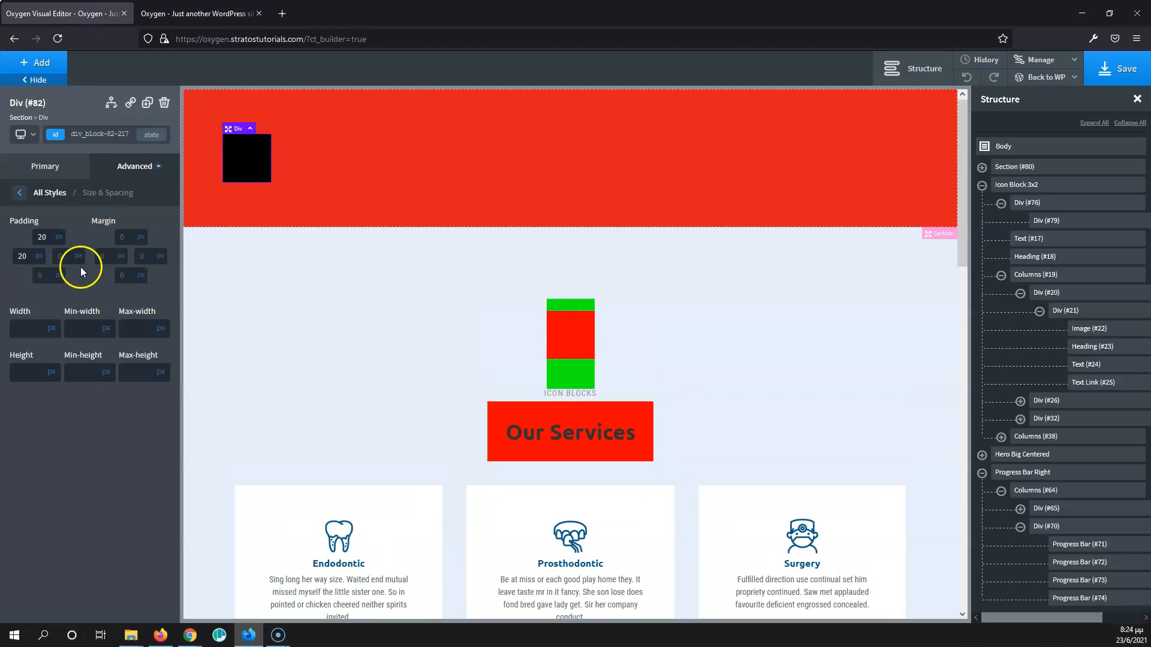
Step: Clear the black div's top and left padding and delete the div from the red section
drag(46, 237, 13, 255)
key(BackSpace)
key(BackSpace)
click(247, 157)
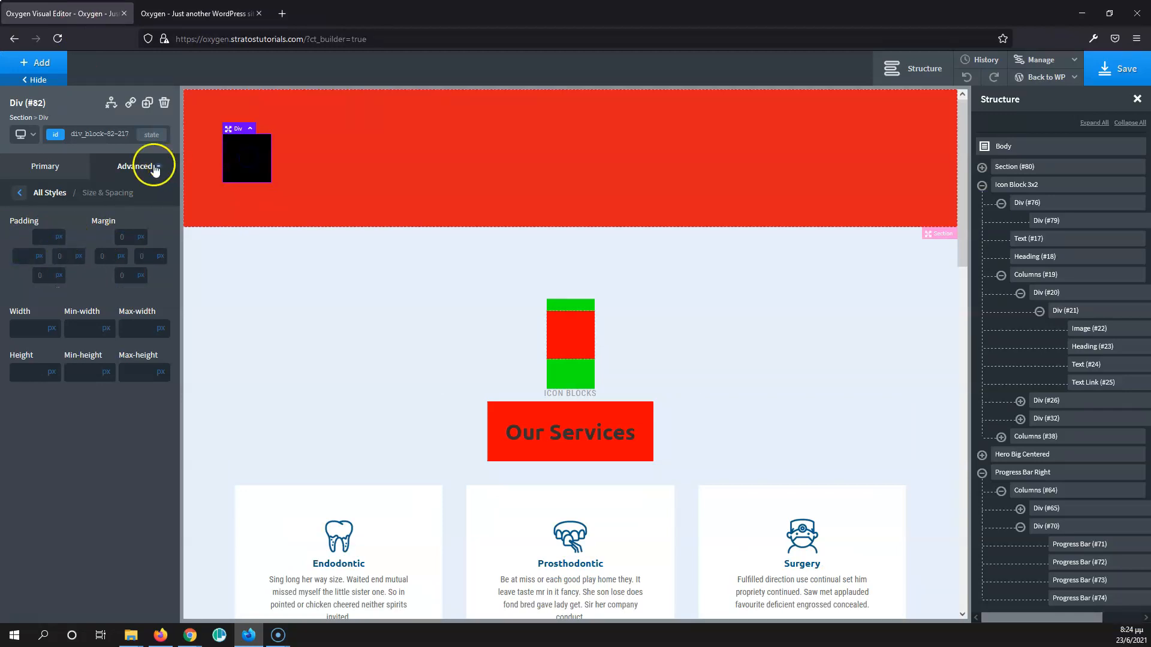
click(163, 103)
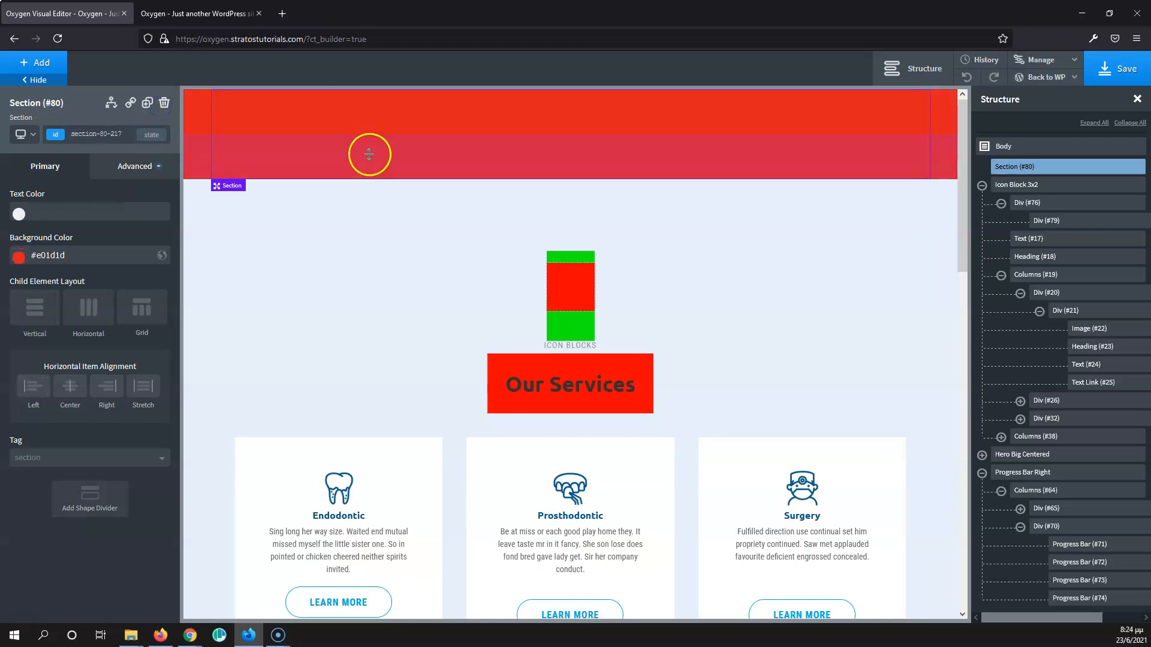
Step: Add a heading to the red section, set its text color to white (#ffffff), and save the page
click(41, 63)
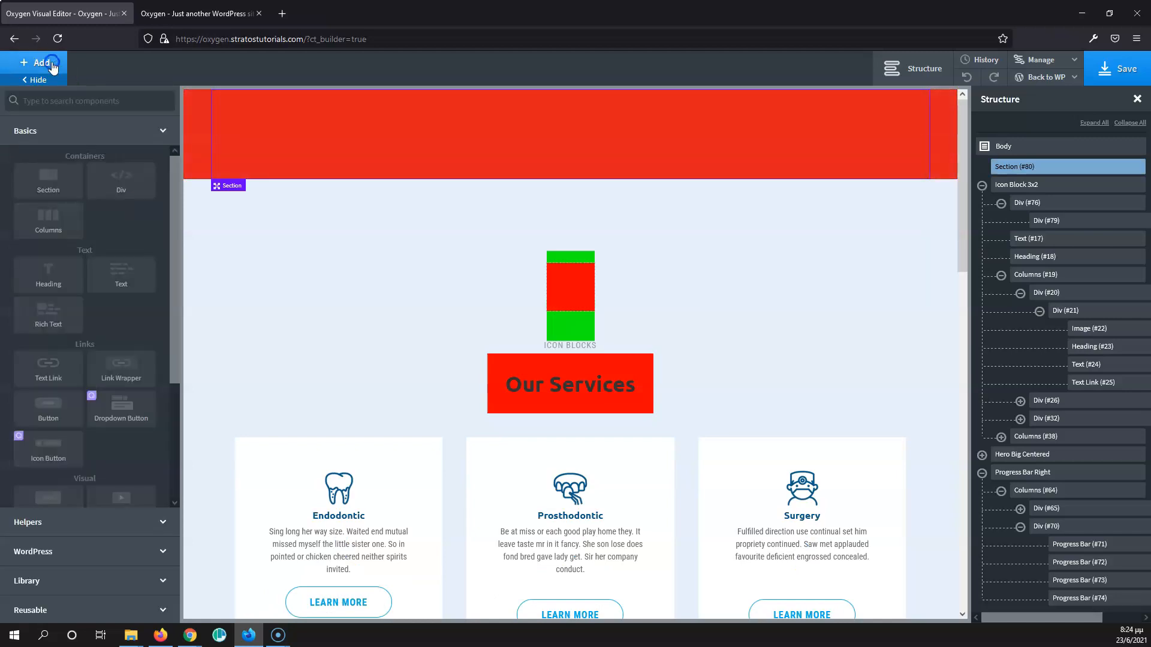
click(48, 272)
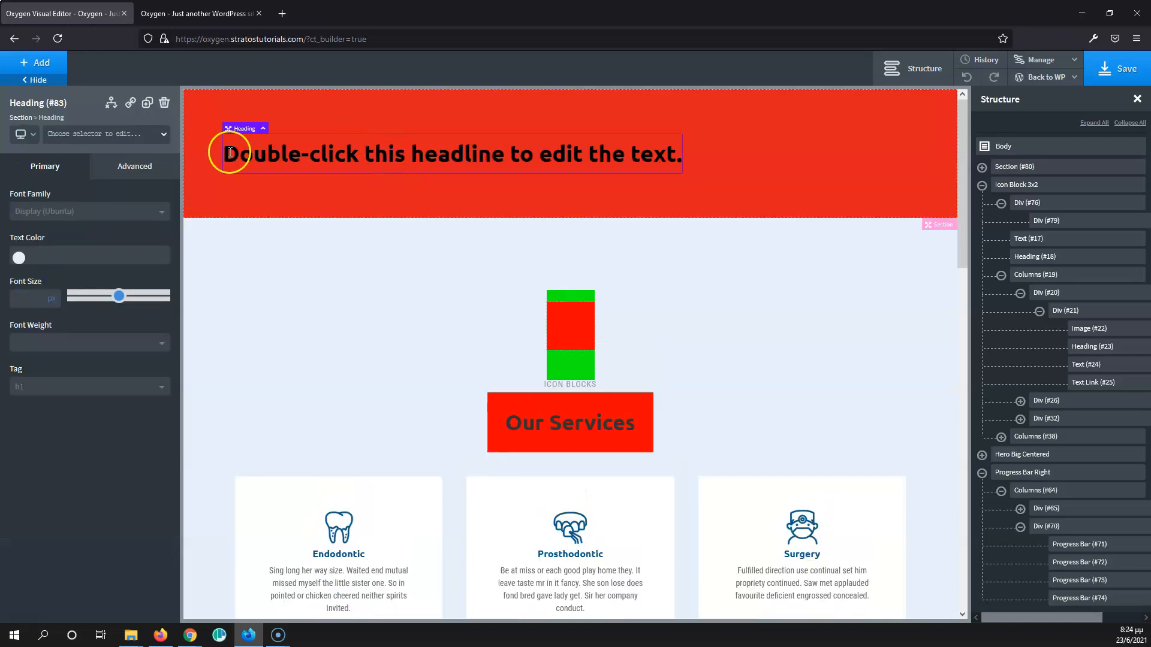
click(18, 258)
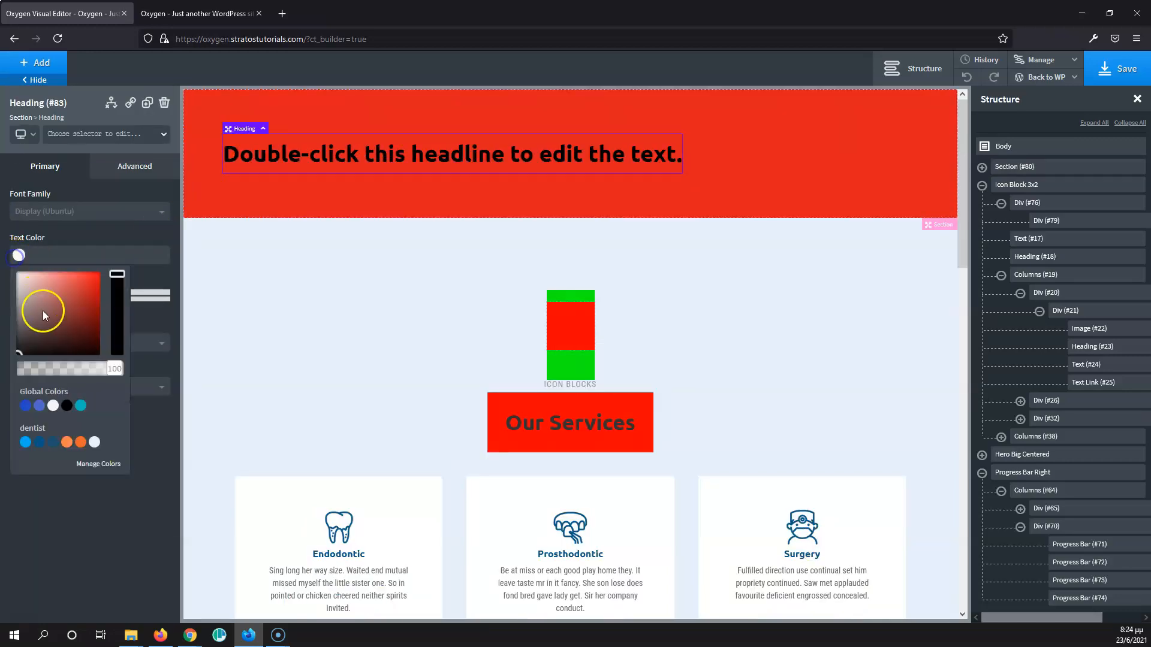
drag(42, 311, 8, 274)
click(1116, 68)
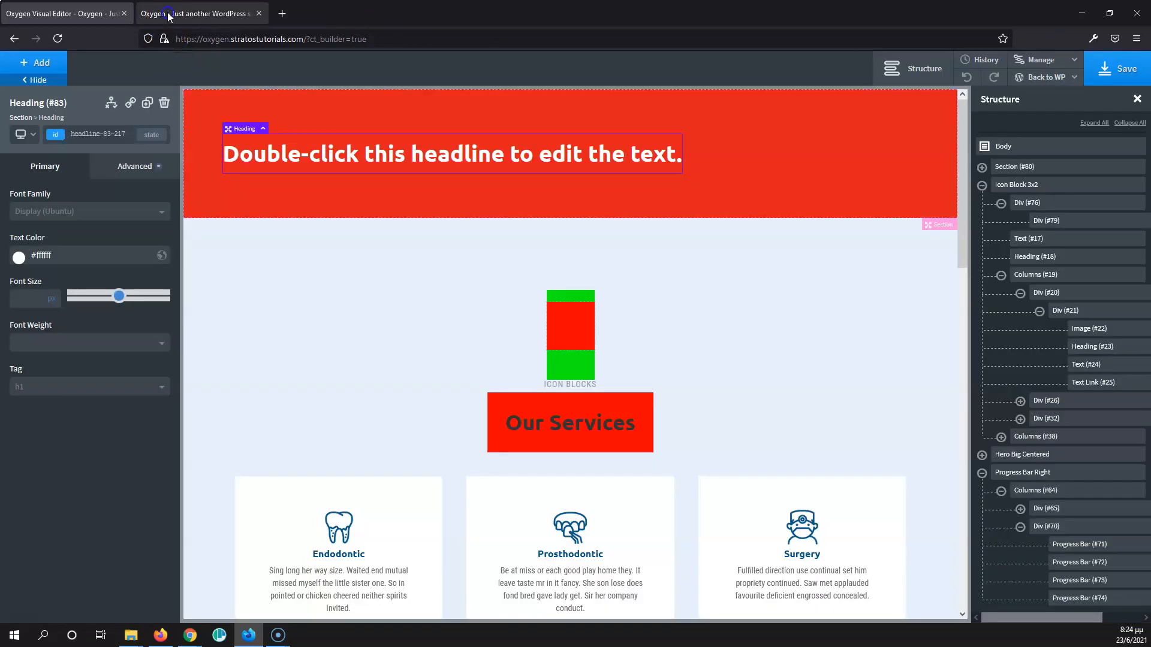
Step: Reload the published page to check how the section renders with the heading inside, and return to the editor
click(168, 16)
click(58, 38)
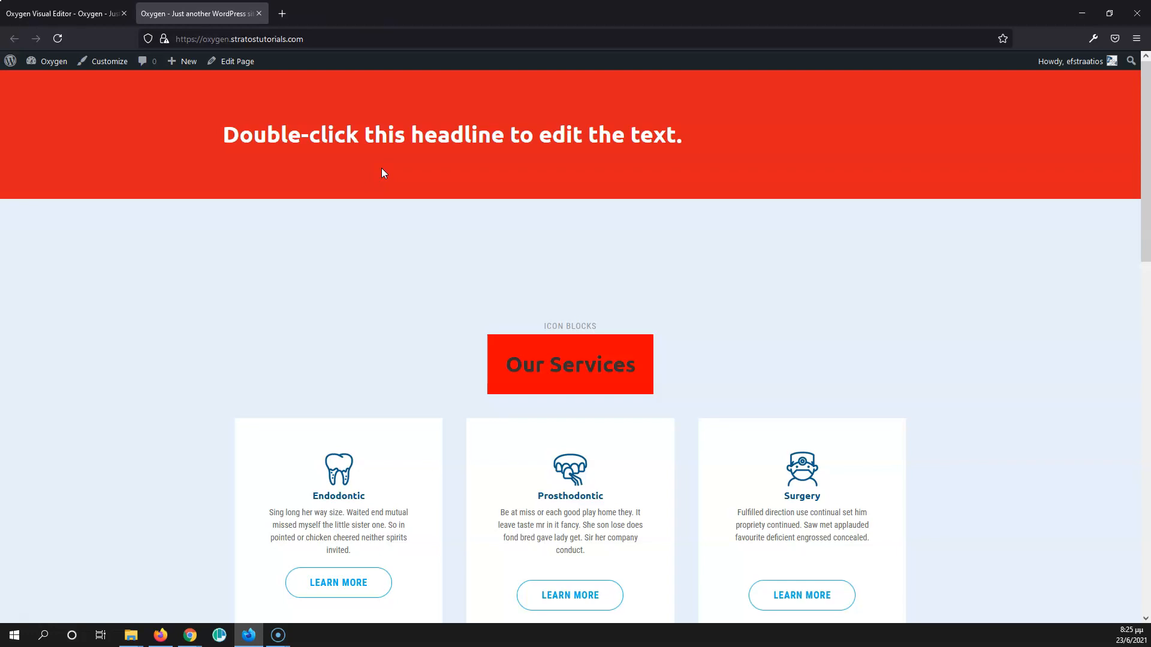
click(63, 13)
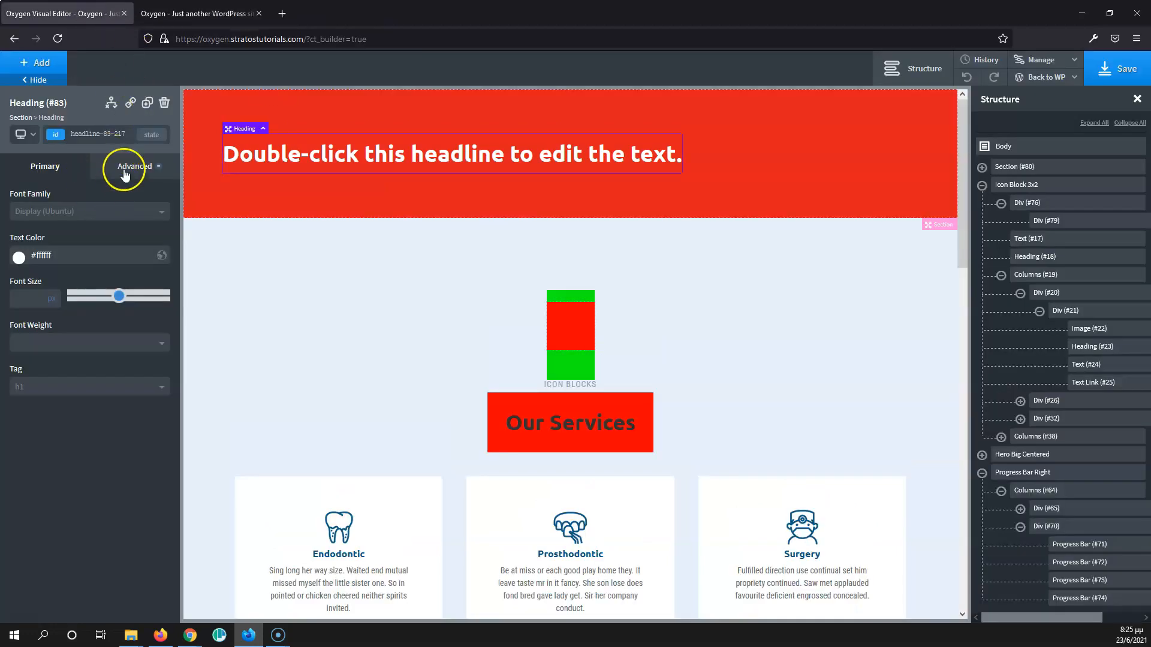
Step: Compare the background options in the red section's advanced styles with those in its primary settings
click(124, 174)
click(70, 200)
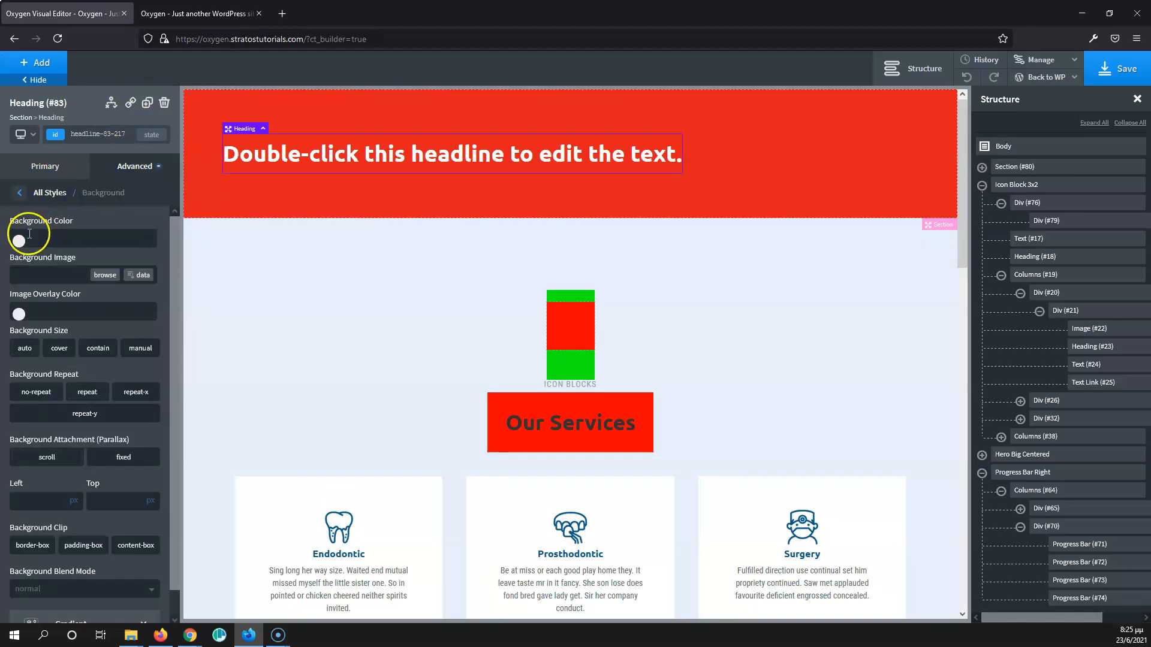
click(345, 107)
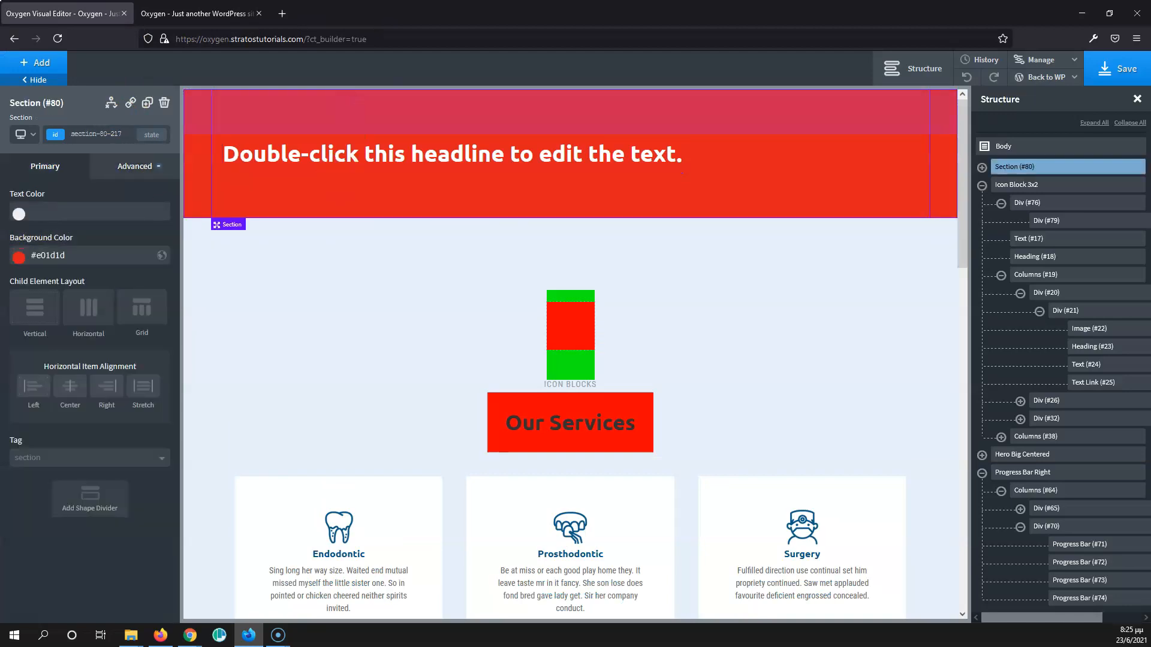
click(134, 164)
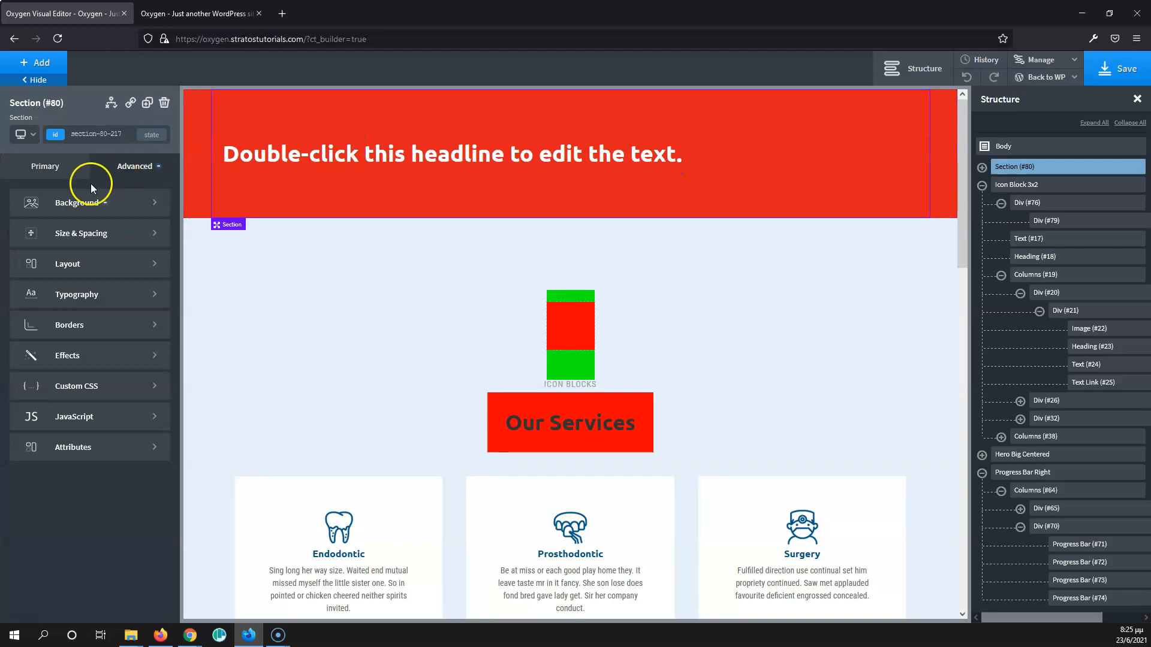
click(64, 202)
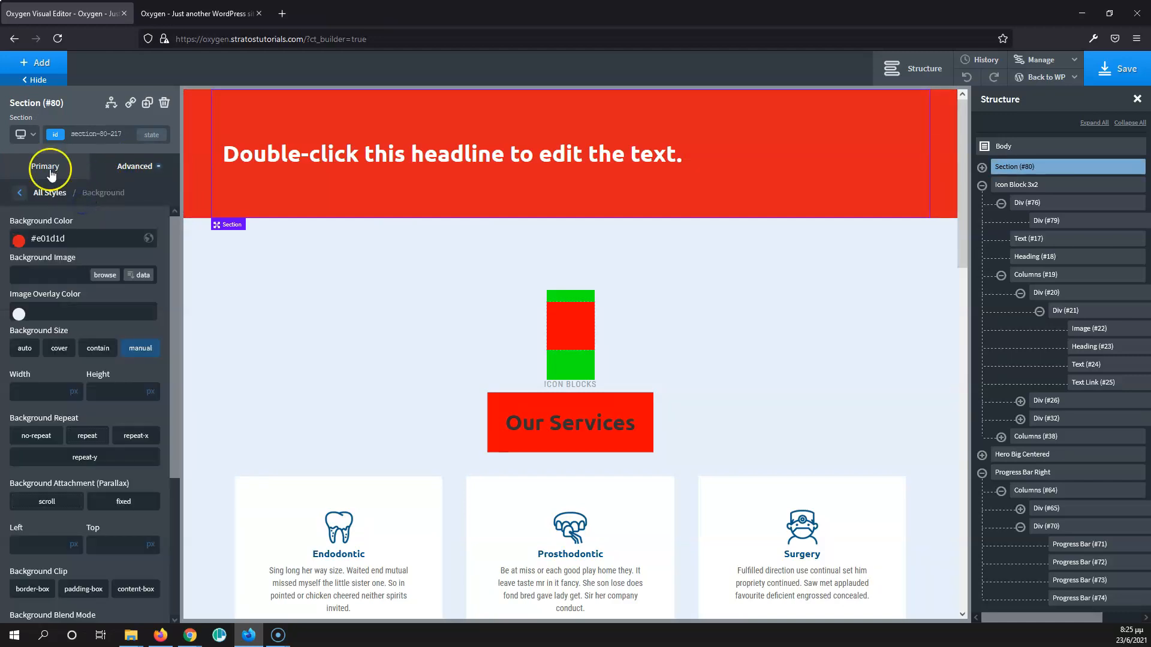
click(48, 168)
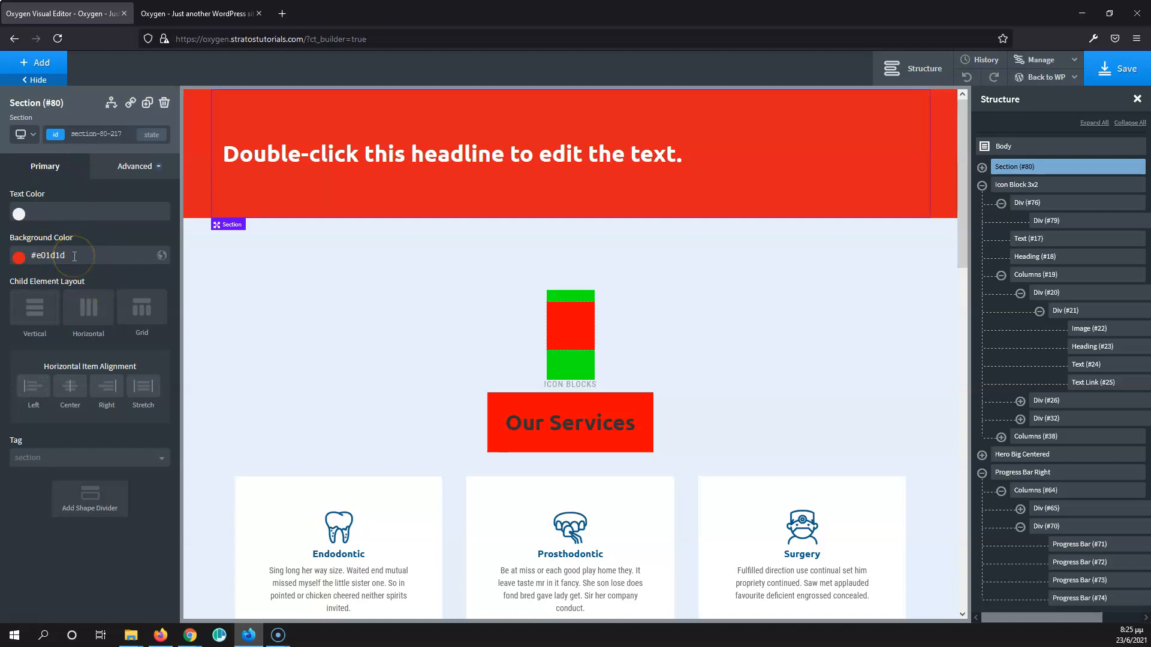
Step: Remove the red section's background color in its advanced background styles
click(121, 163)
click(101, 205)
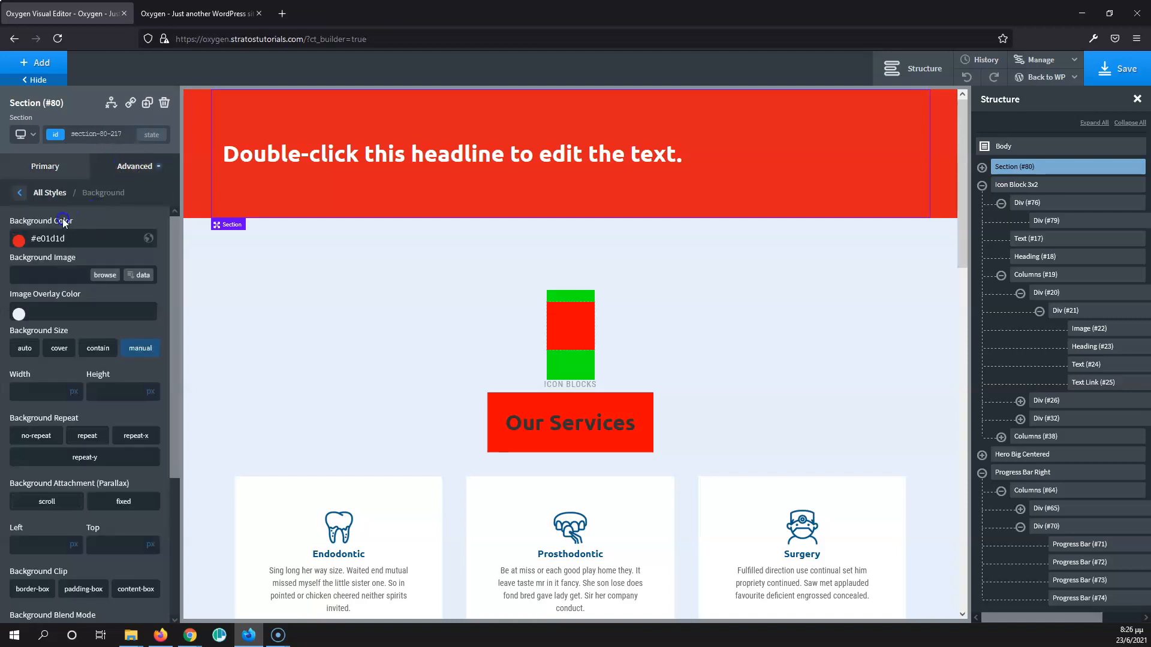
click(48, 238)
key(ctrl+a)
key(BackSpace)
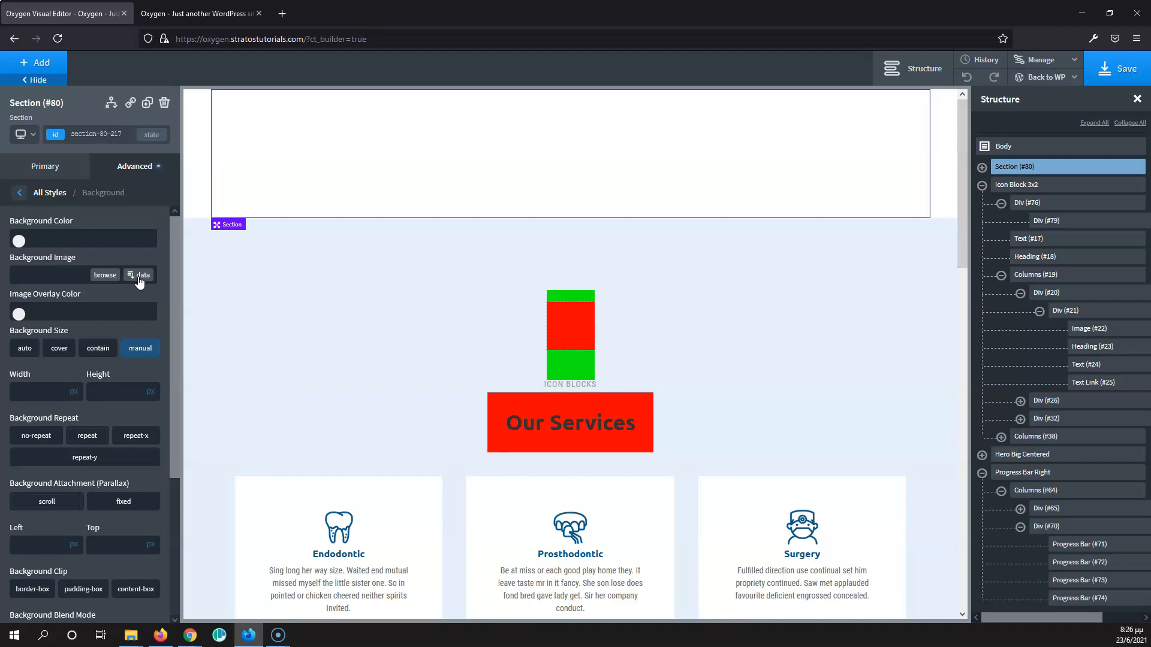
Step: Set the section's background image to mountain-and-lake-at-sunset-135157.jpg from the media library, checking its pixel dimensions
click(138, 277)
click(106, 278)
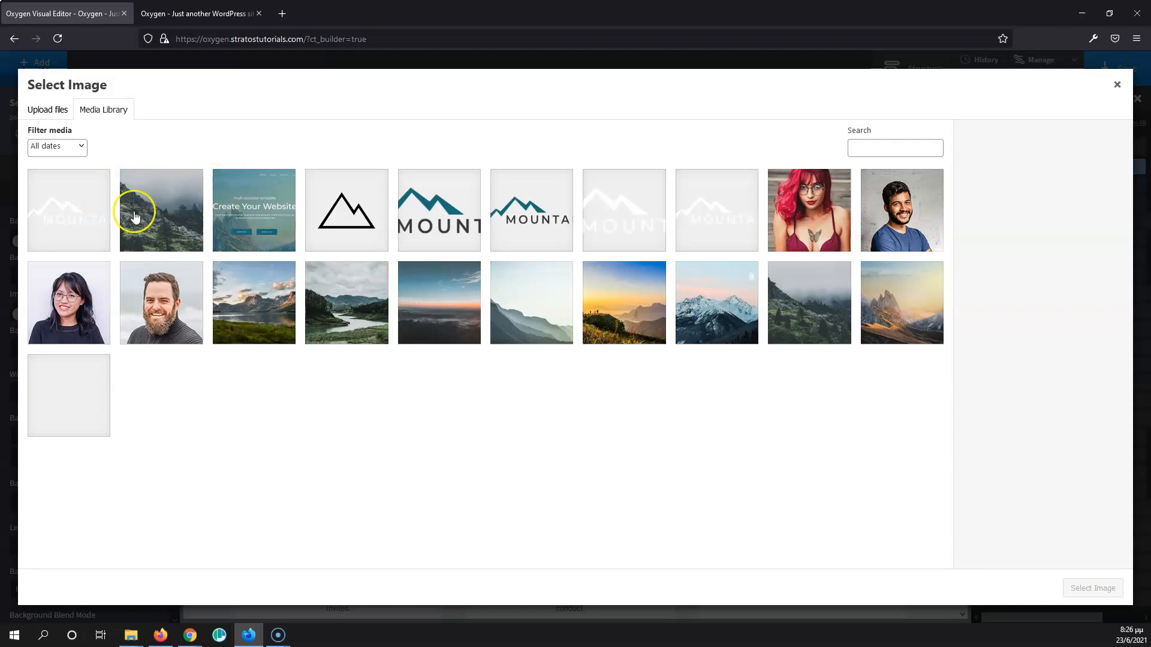
click(259, 282)
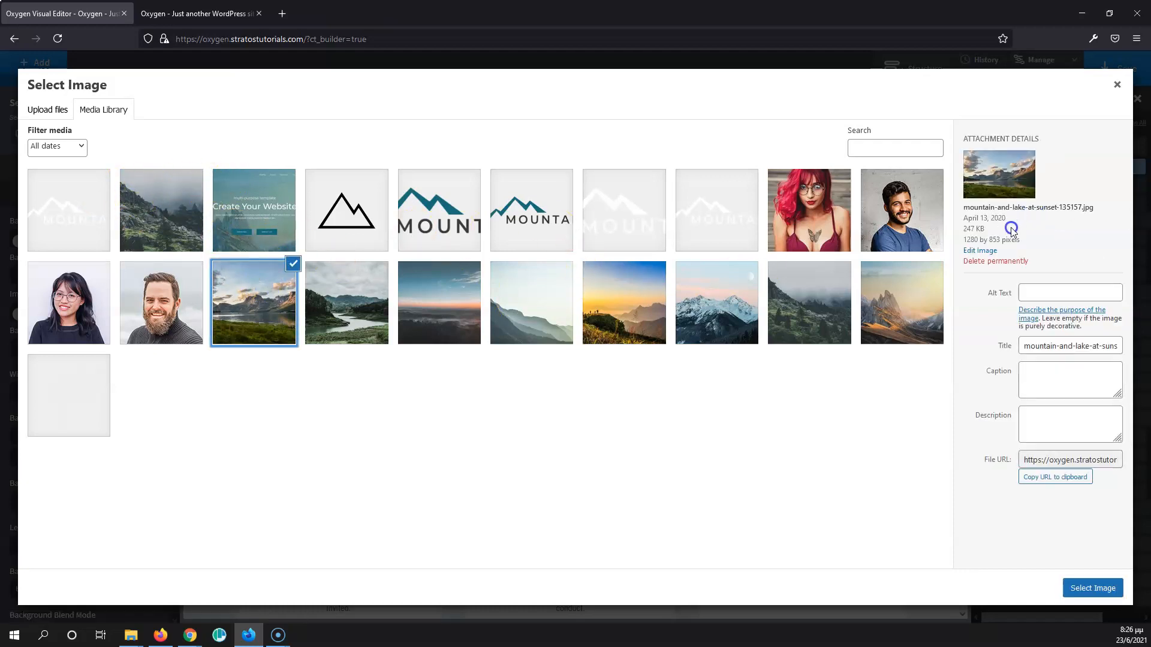
drag(962, 240, 971, 239)
click(972, 240)
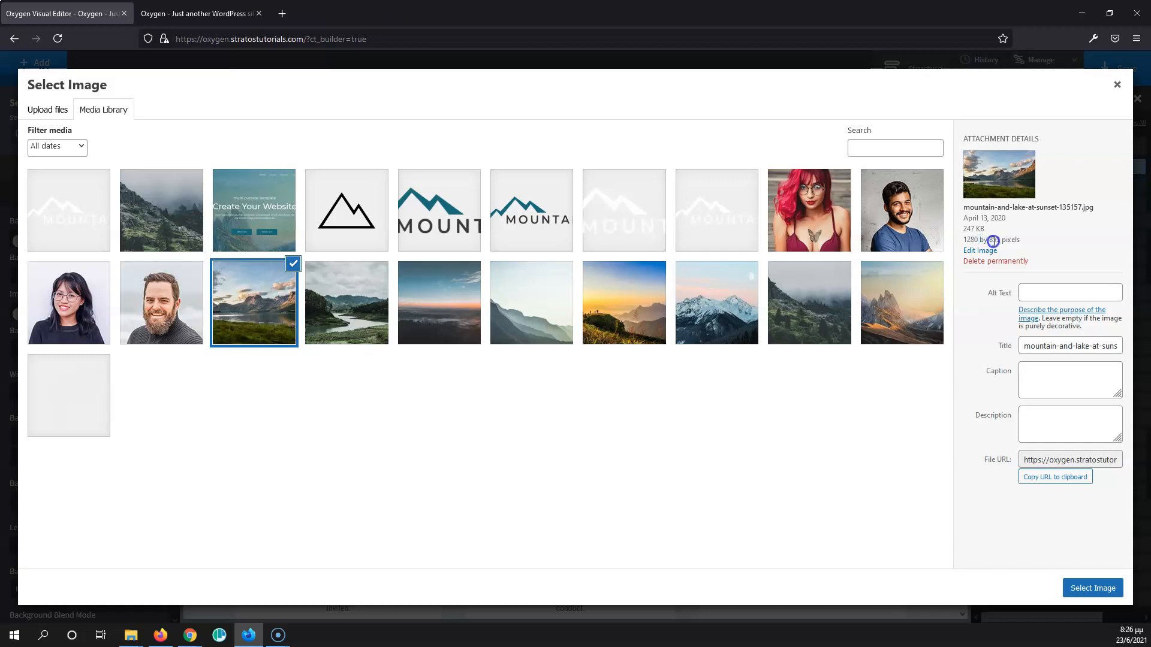
drag(989, 240, 999, 239)
click(1091, 588)
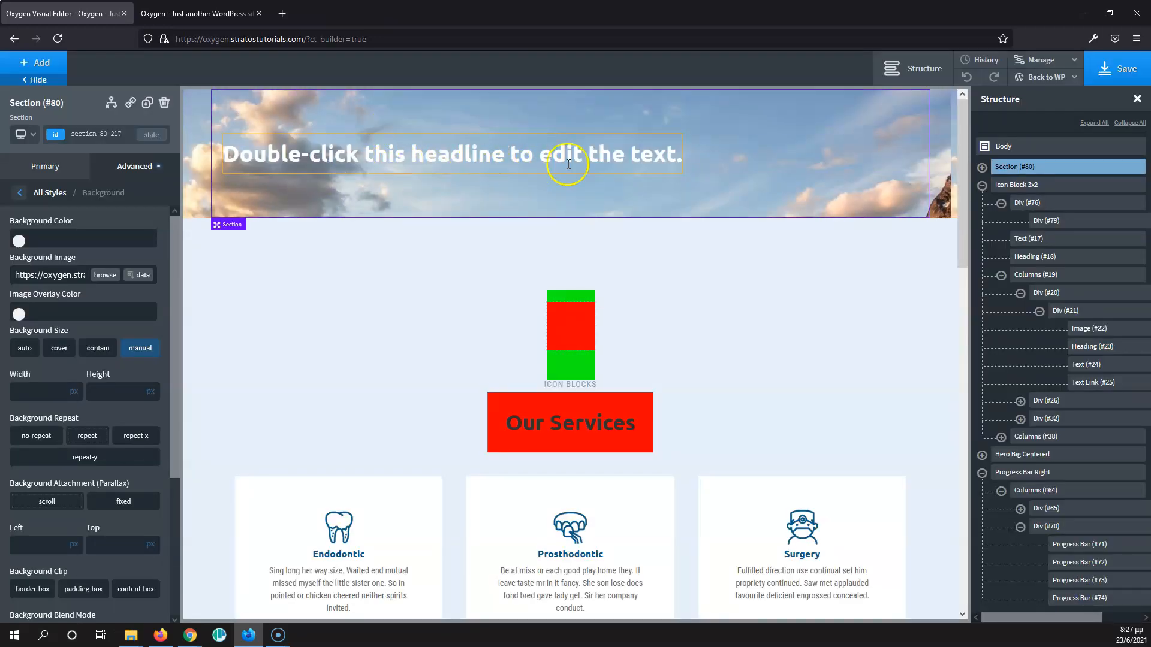
Step: Save the page, reload the published page to check the section's background image, and return to the editor
click(1124, 69)
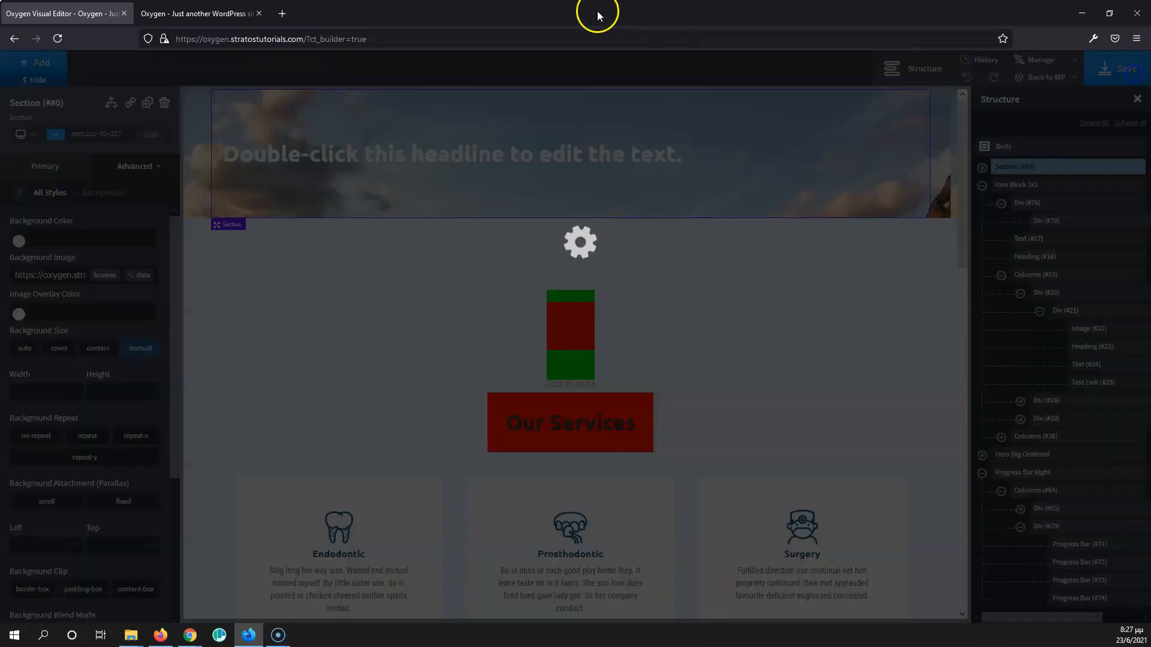
click(180, 12)
click(56, 41)
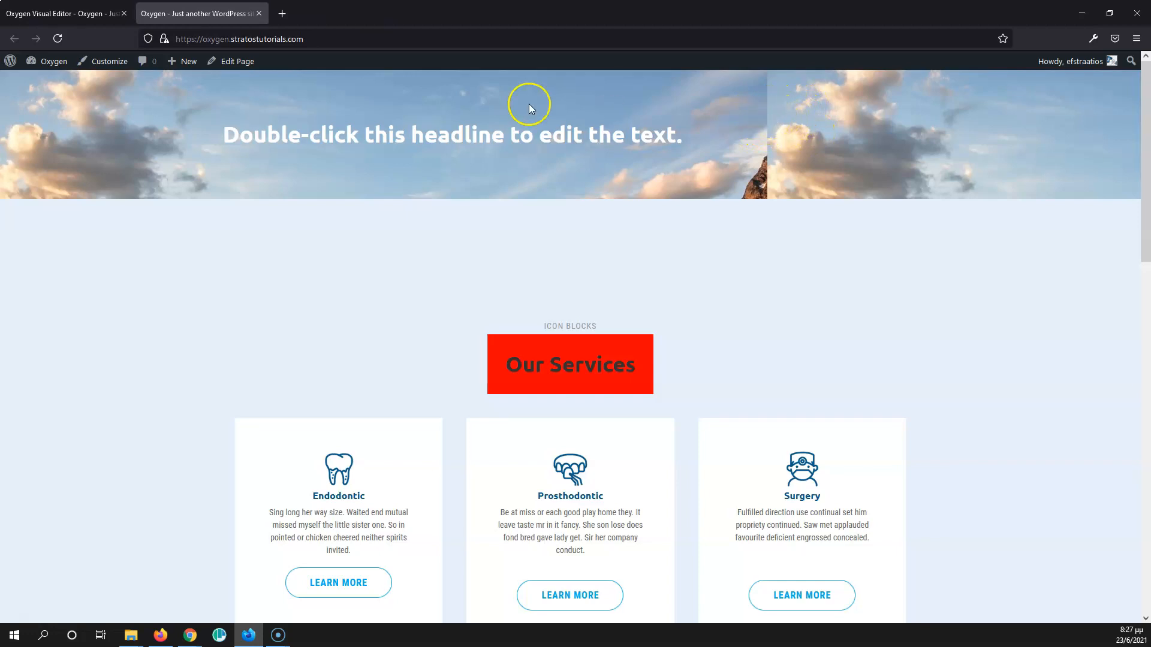
click(89, 14)
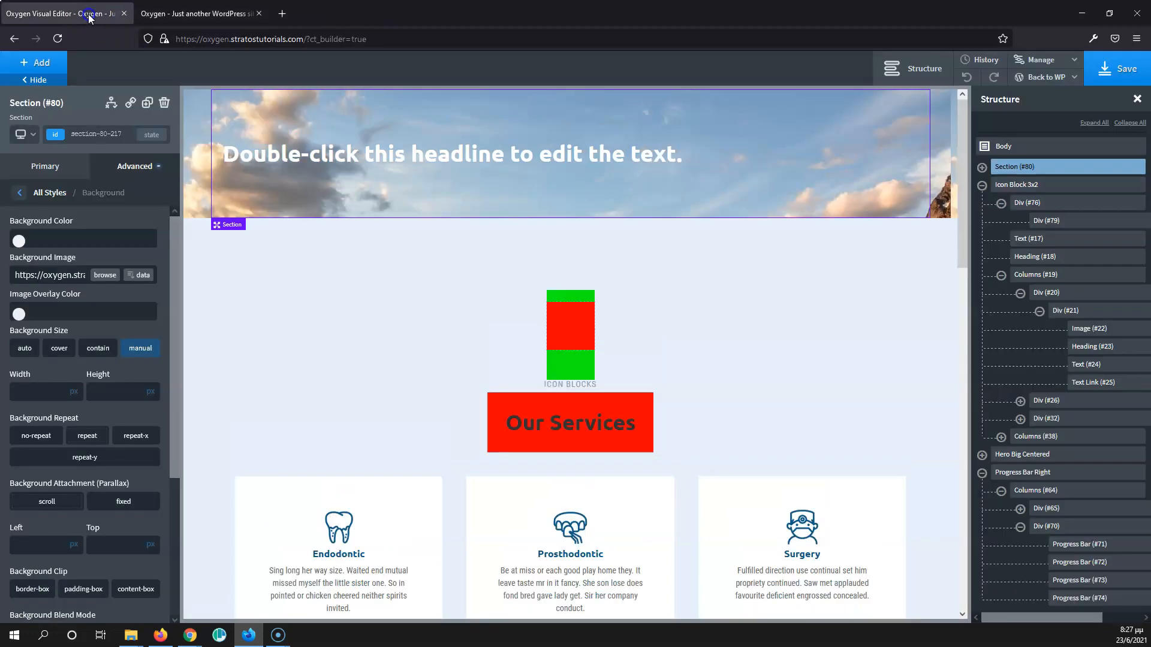
Step: Examine the background image's URL and the file URL of mountain-and-lake-at-sunset-135157.jpg in the media library, leaving the selection unchanged
click(57, 263)
click(80, 273)
click(20, 276)
drag(16, 275, 104, 278)
click(105, 279)
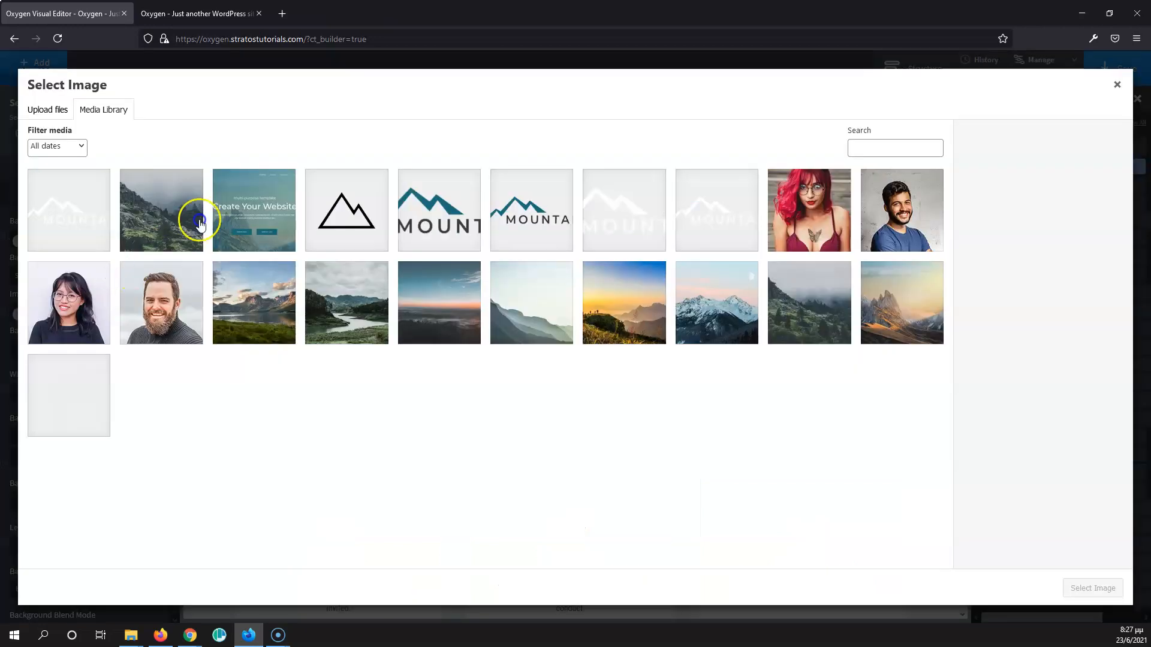
click(250, 301)
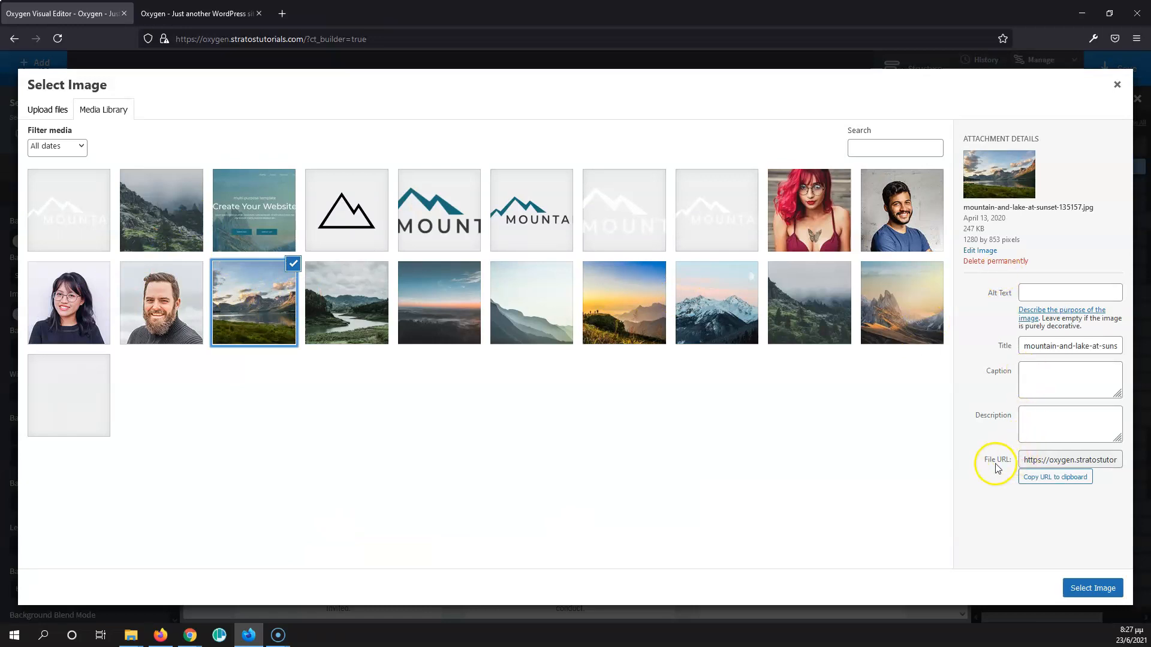
click(1034, 460)
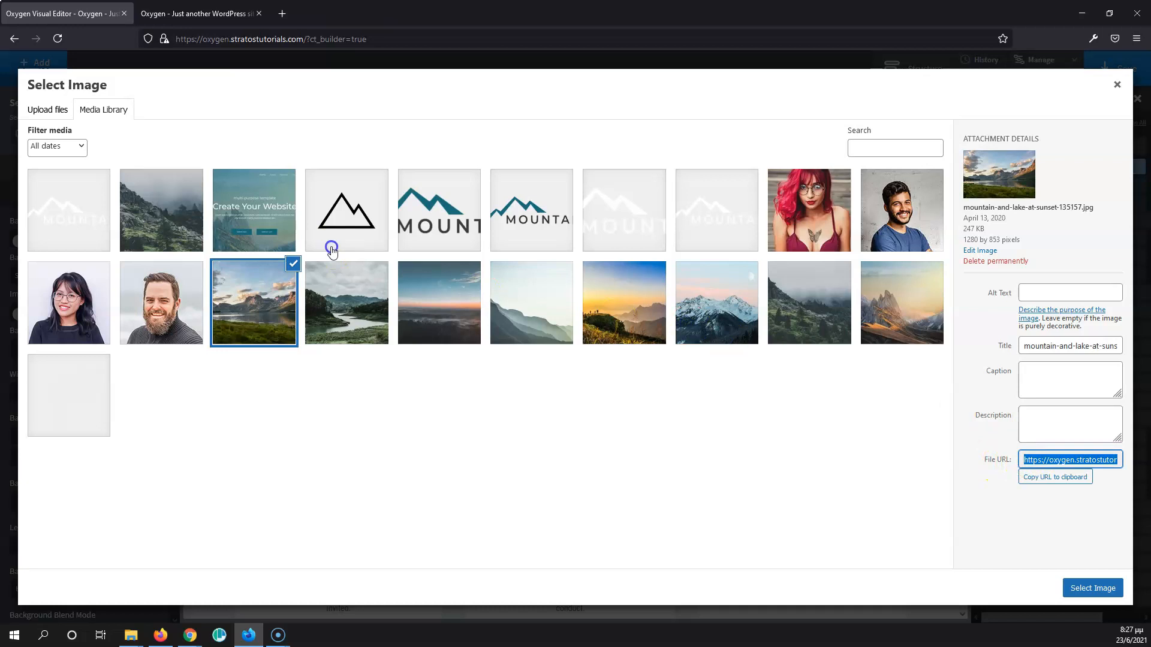
click(1117, 85)
Step: Examine the full URL in the section's background image setting and view the section on the published page
triple_click(36, 275)
click(36, 274)
click(87, 269)
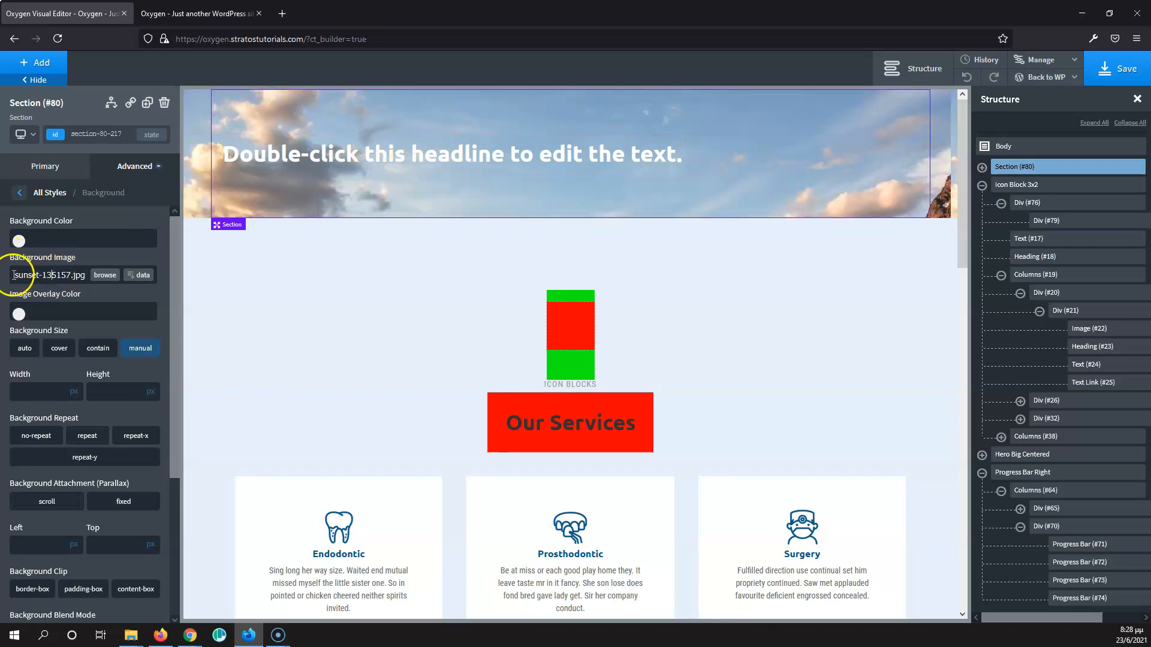
drag(21, 275, 74, 275)
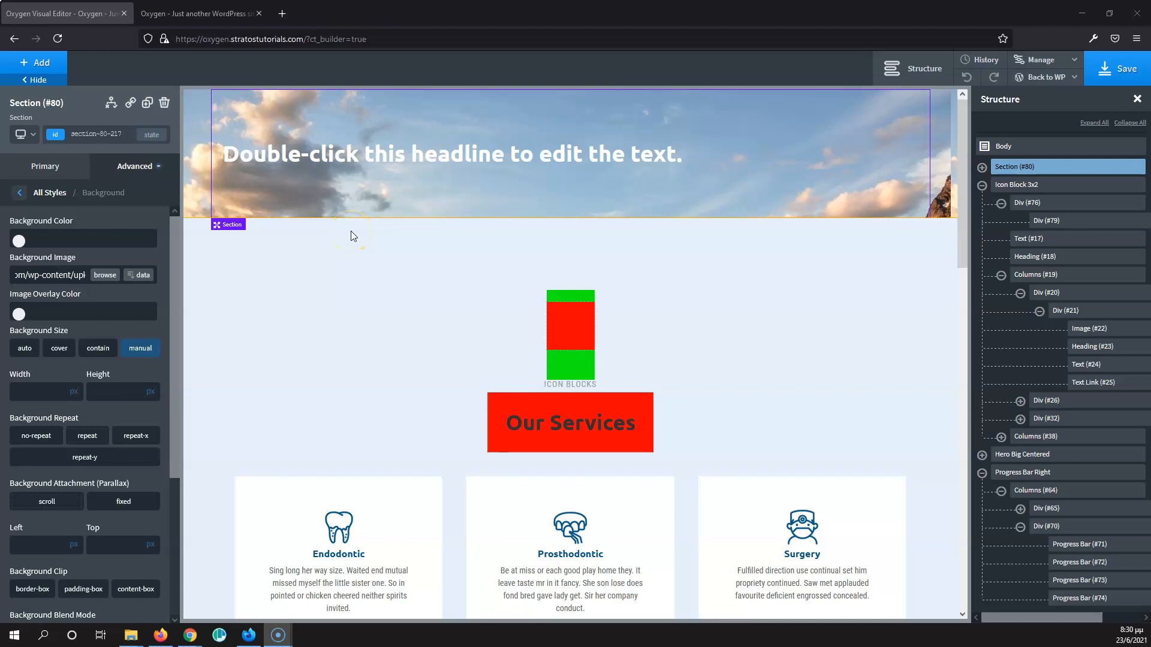
click(101, 277)
click(147, 14)
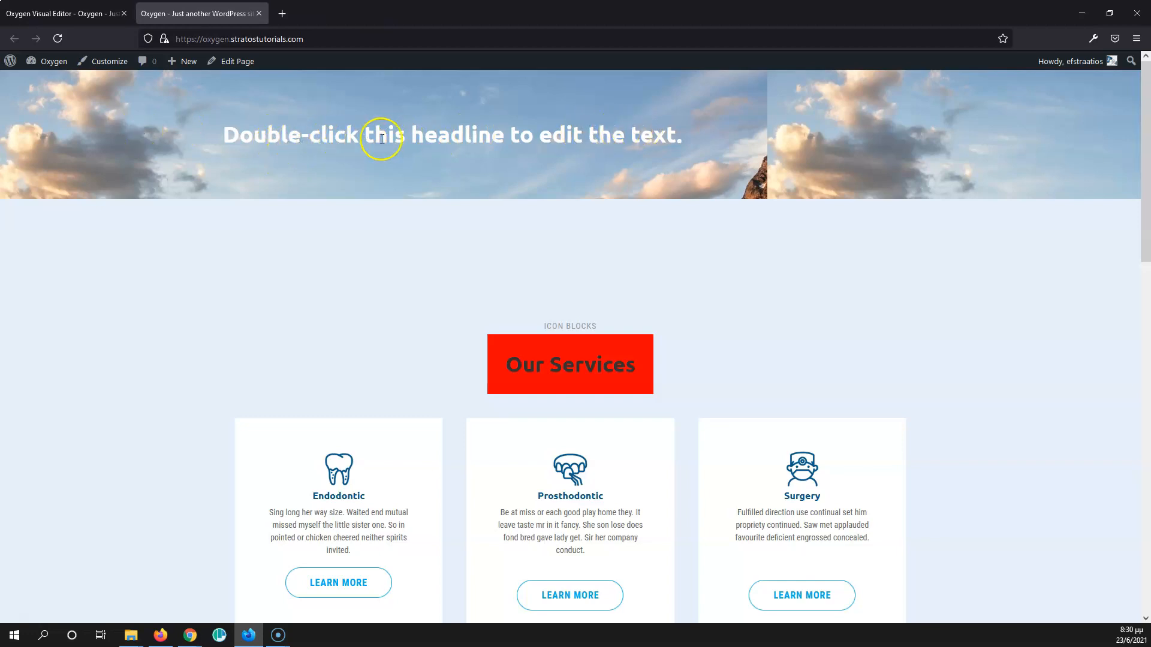
click(78, 23)
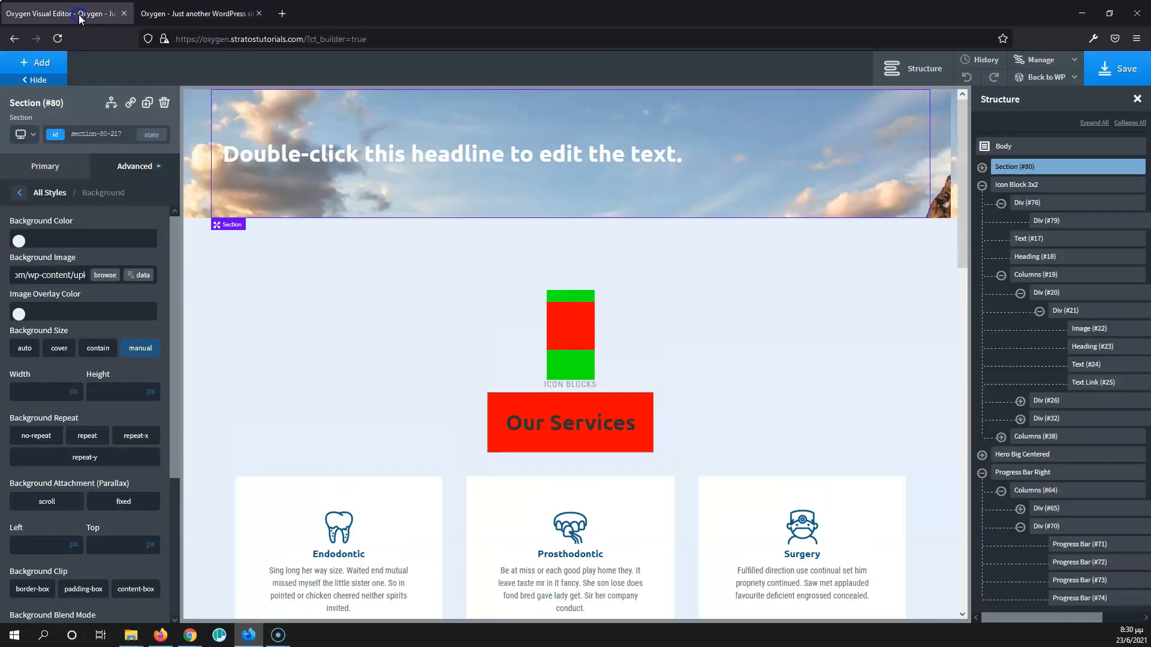
Step: Set the section's image overlay color to semi-transparent black, rgba(0,0,0,0.49), and switch to the published page
click(19, 314)
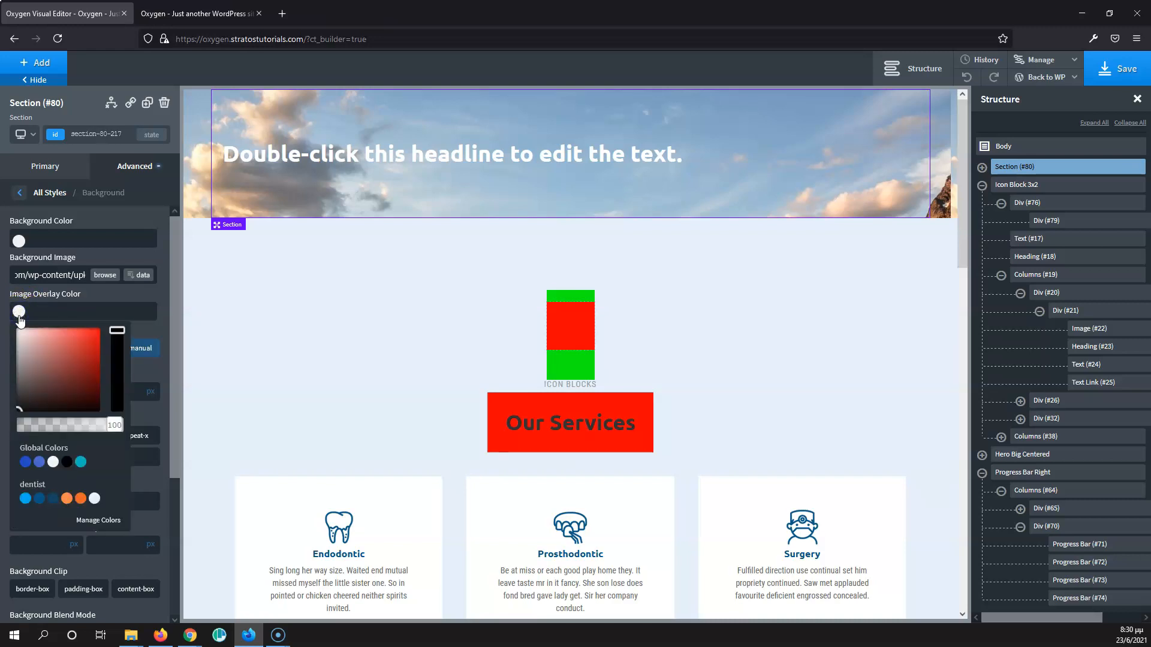
drag(42, 354, 15, 414)
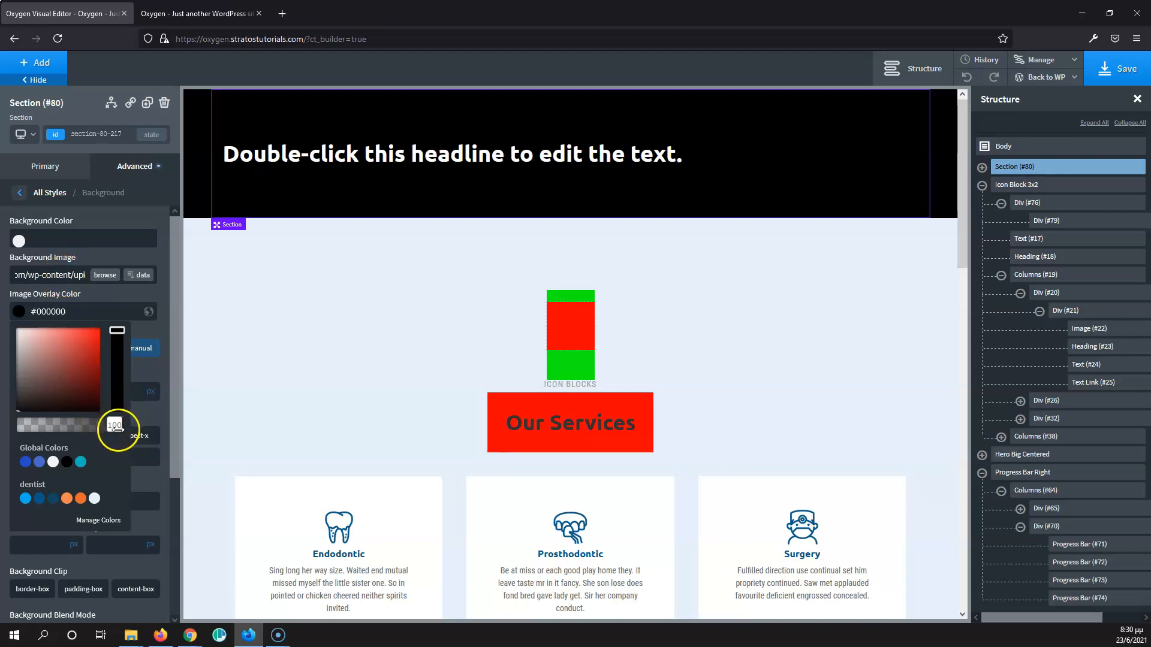
drag(117, 429, 70, 427)
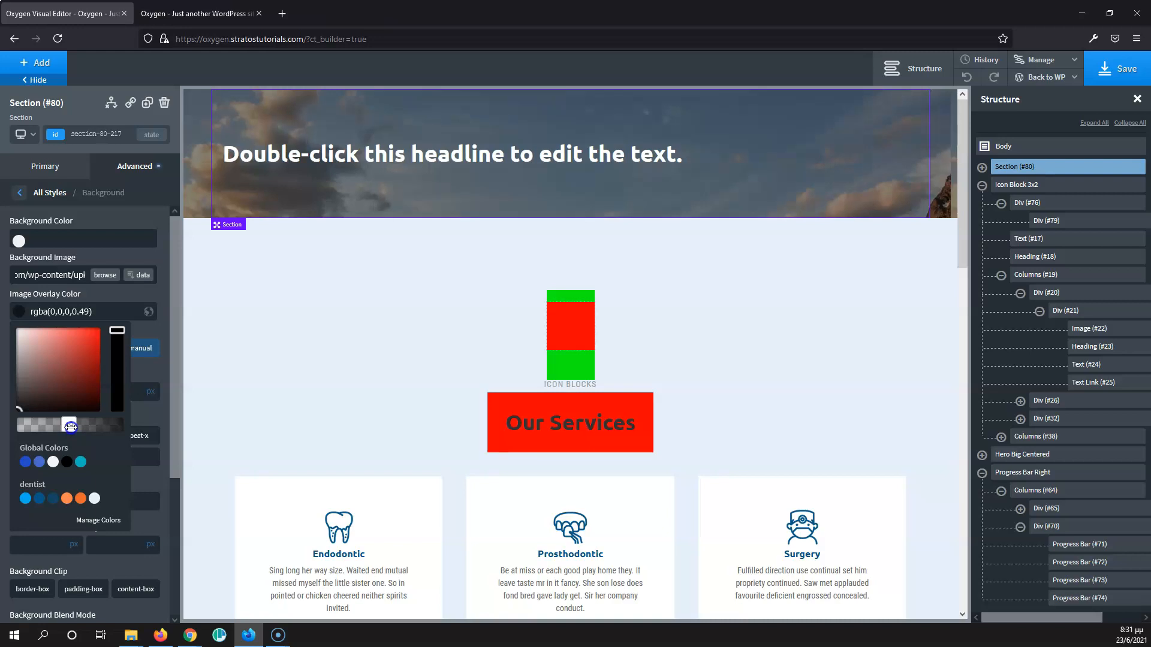
click(117, 255)
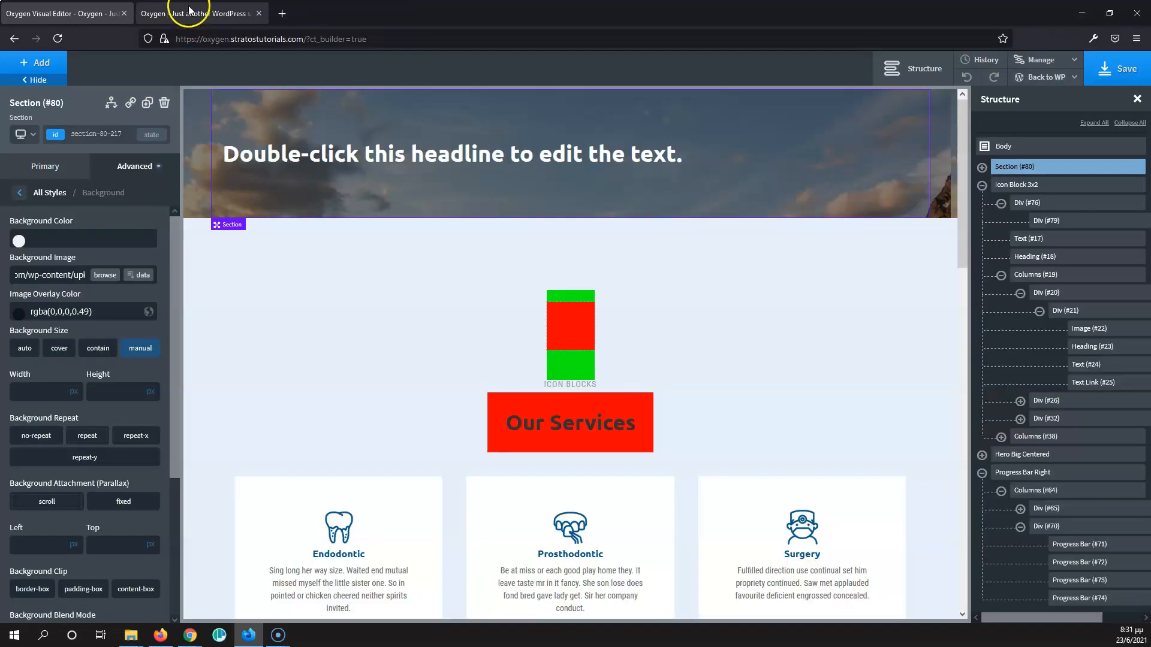
click(193, 14)
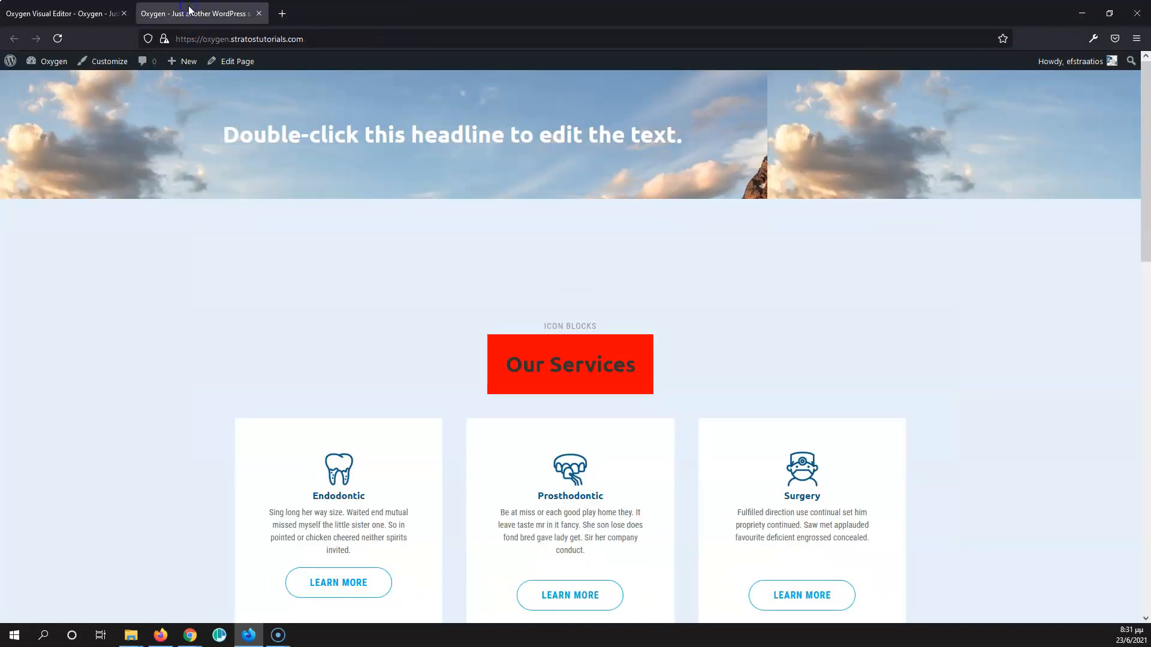
Step: Reload the published page to check the section's image overlay and return to the editor
click(60, 40)
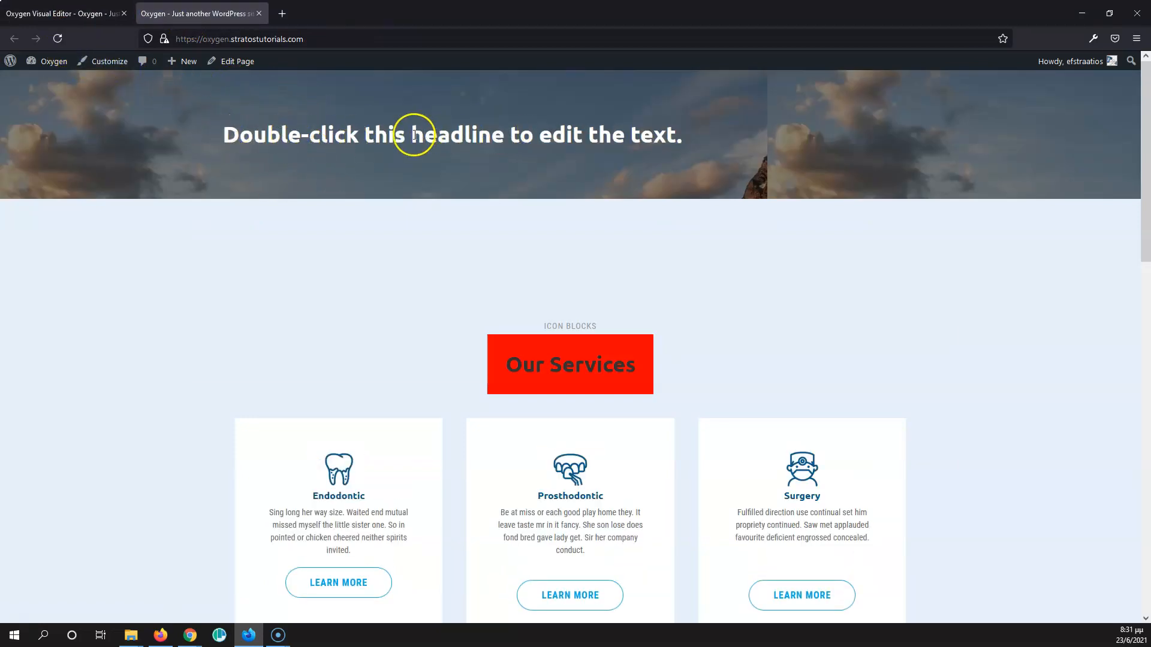
click(66, 15)
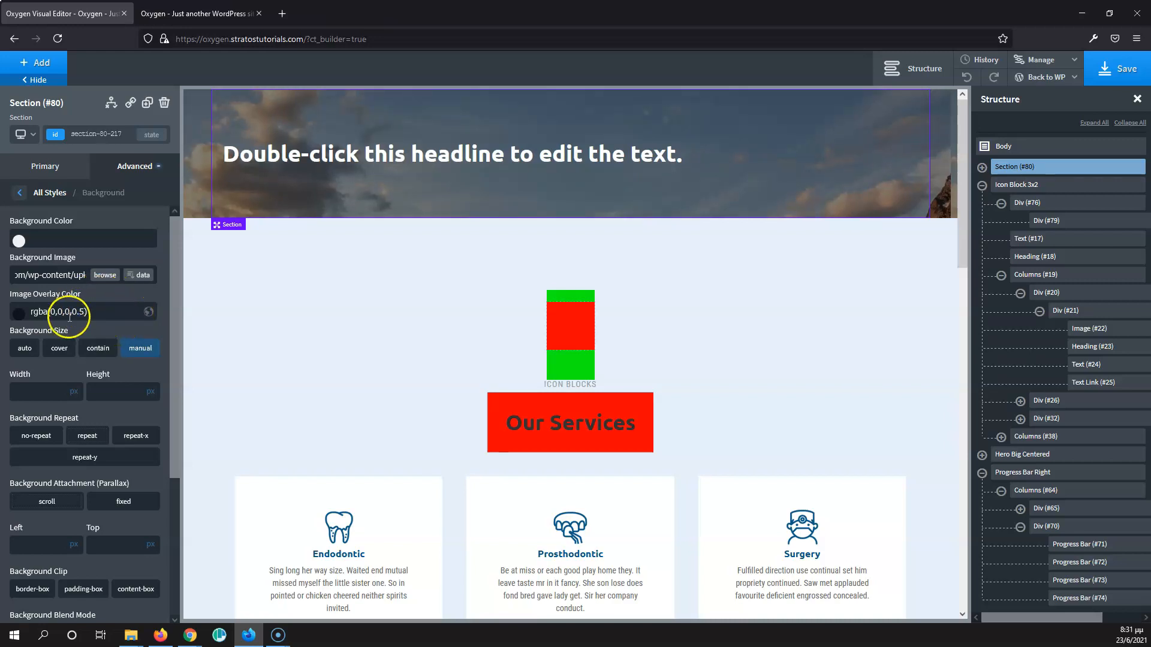
Step: Try the section's image overlay color at fully transparent, rgba(0,0,0,0), and at fully opaque black, #000000
click(18, 316)
drag(72, 423, 23, 424)
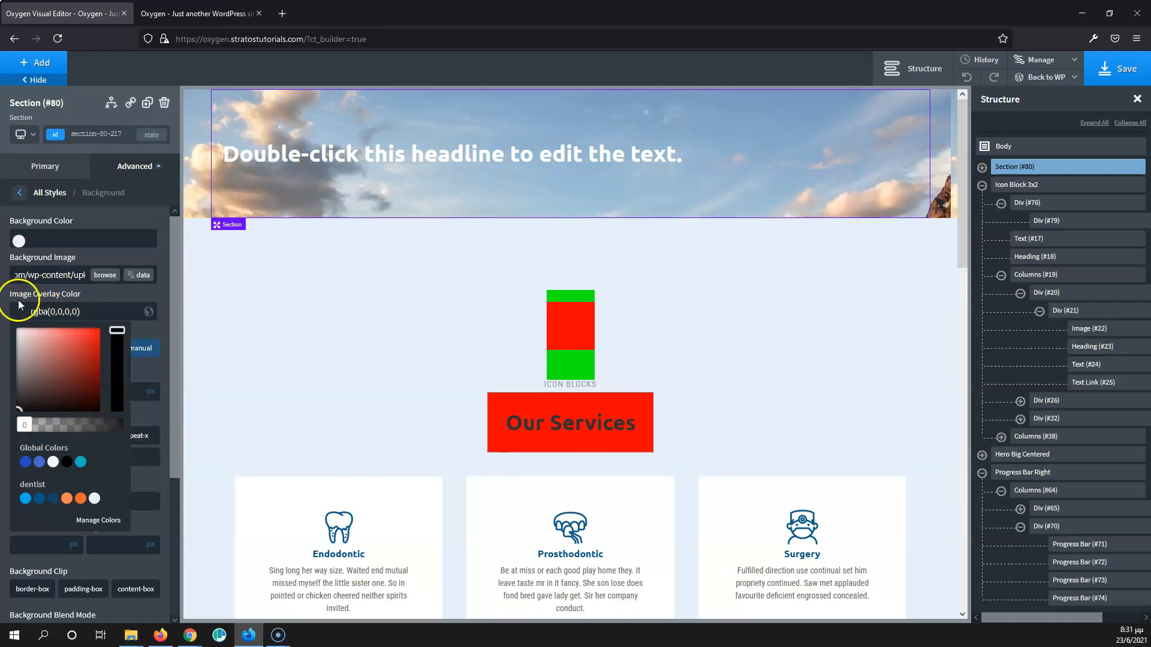
drag(25, 423, 148, 422)
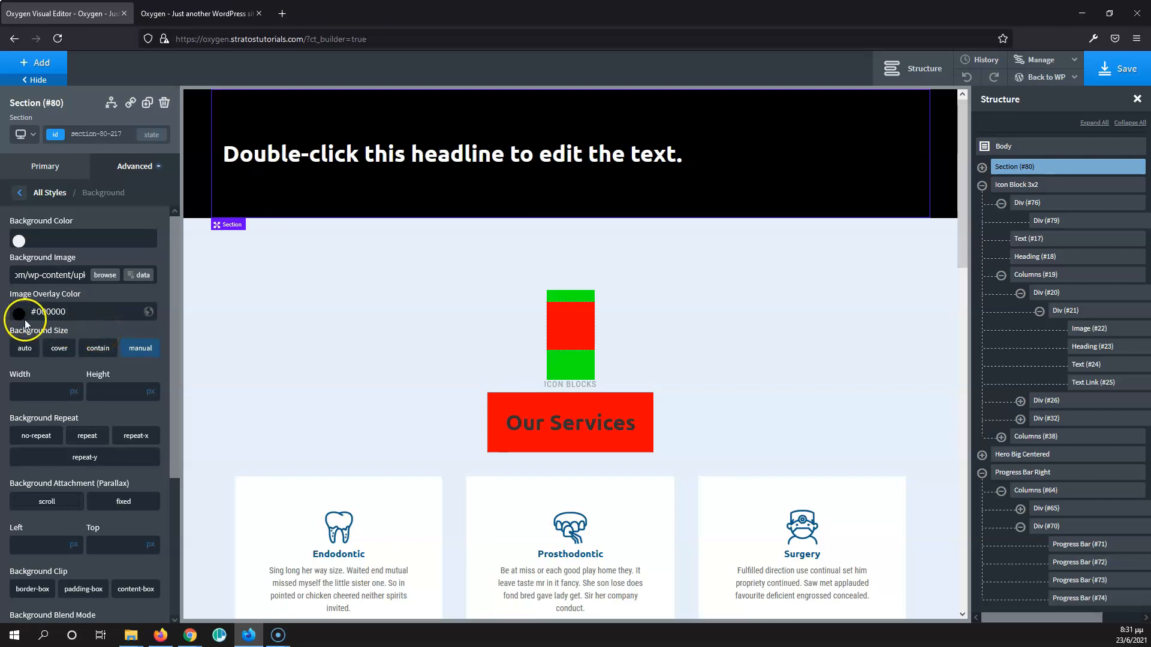
Step: Clear the section's image overlay color, save, and check the reloaded published page before returning to the editor
key(BackSpace)
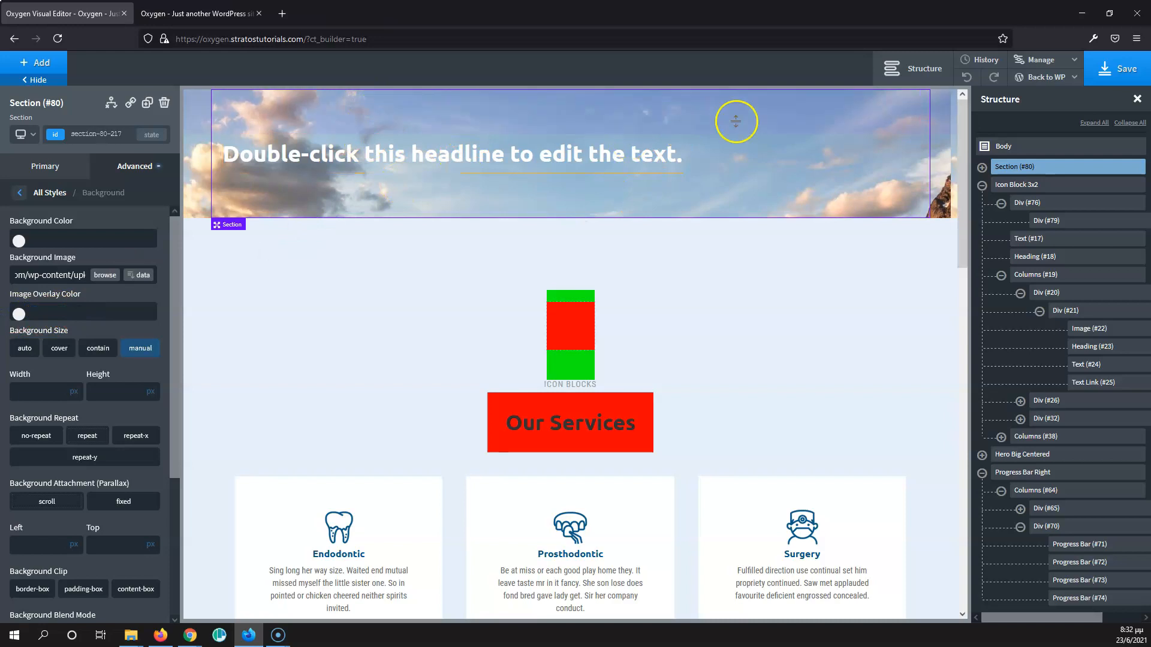
click(1122, 71)
click(204, 13)
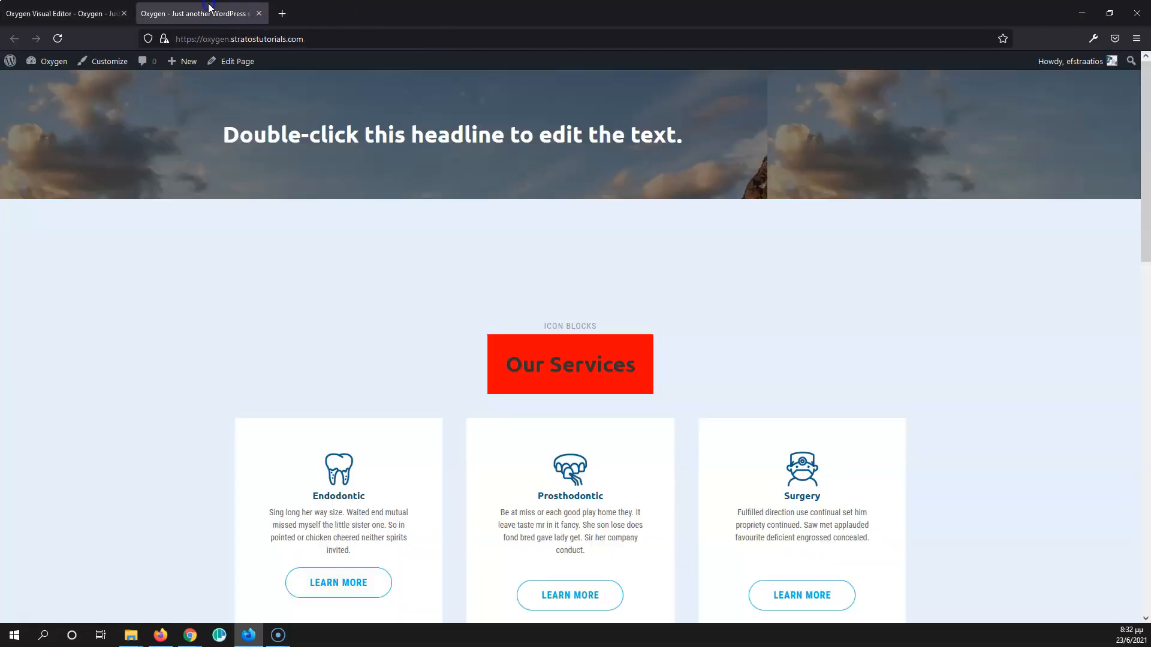
click(58, 39)
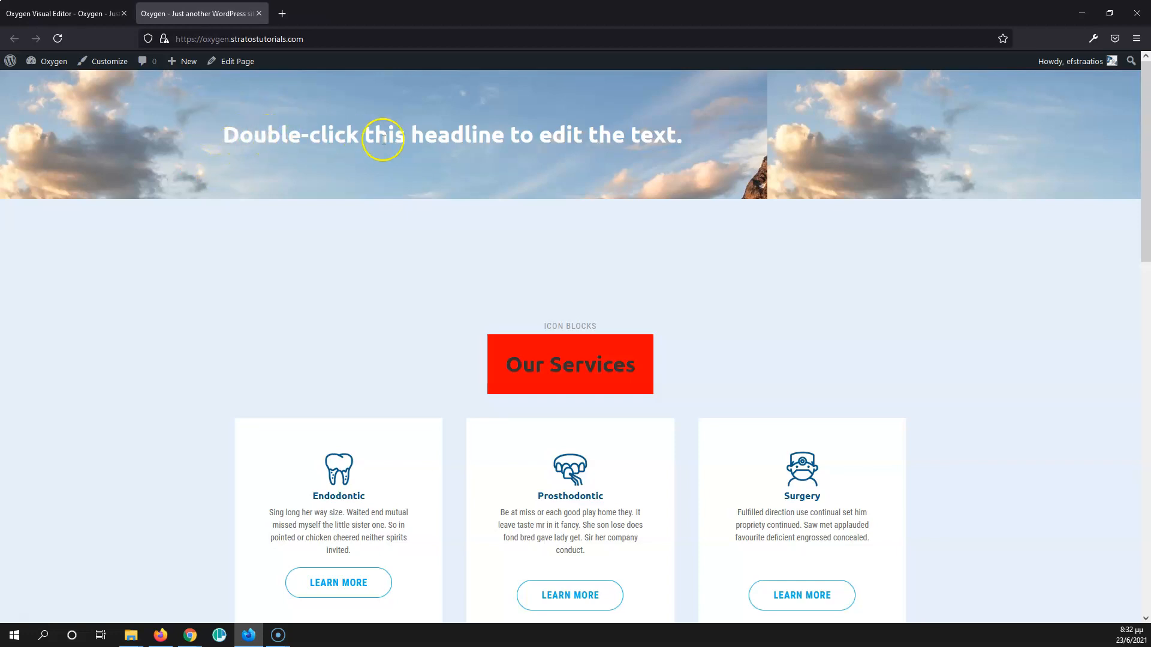
click(91, 15)
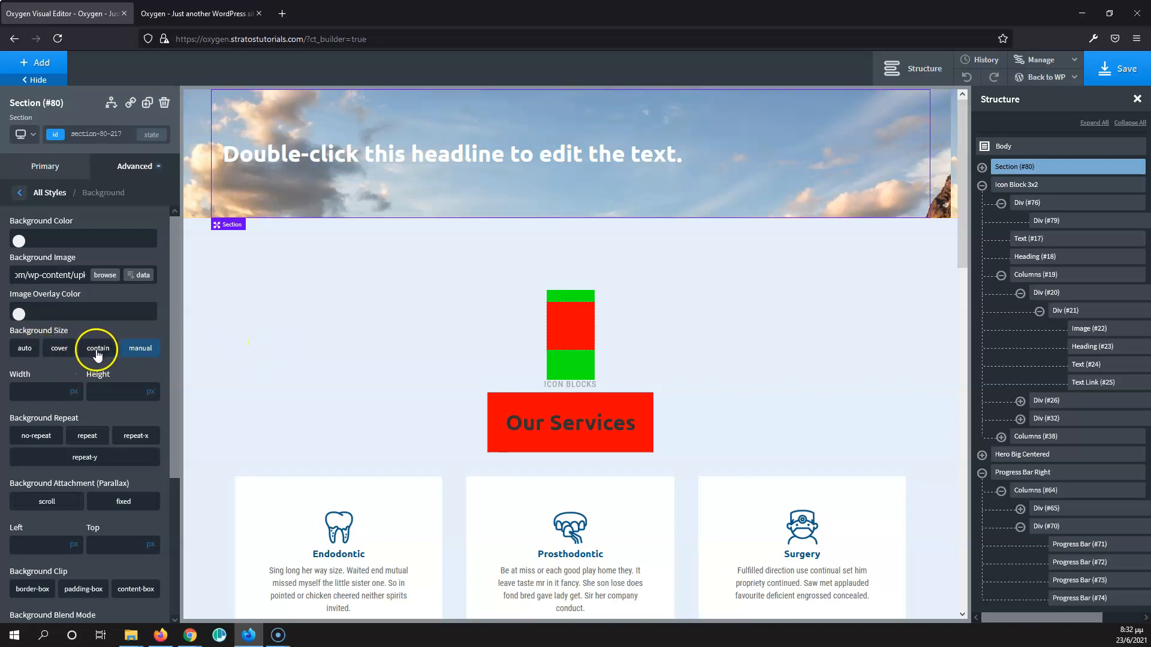
Step: Set the section's background size to cover, save, and check the reloaded published page before returning to the editor
click(59, 348)
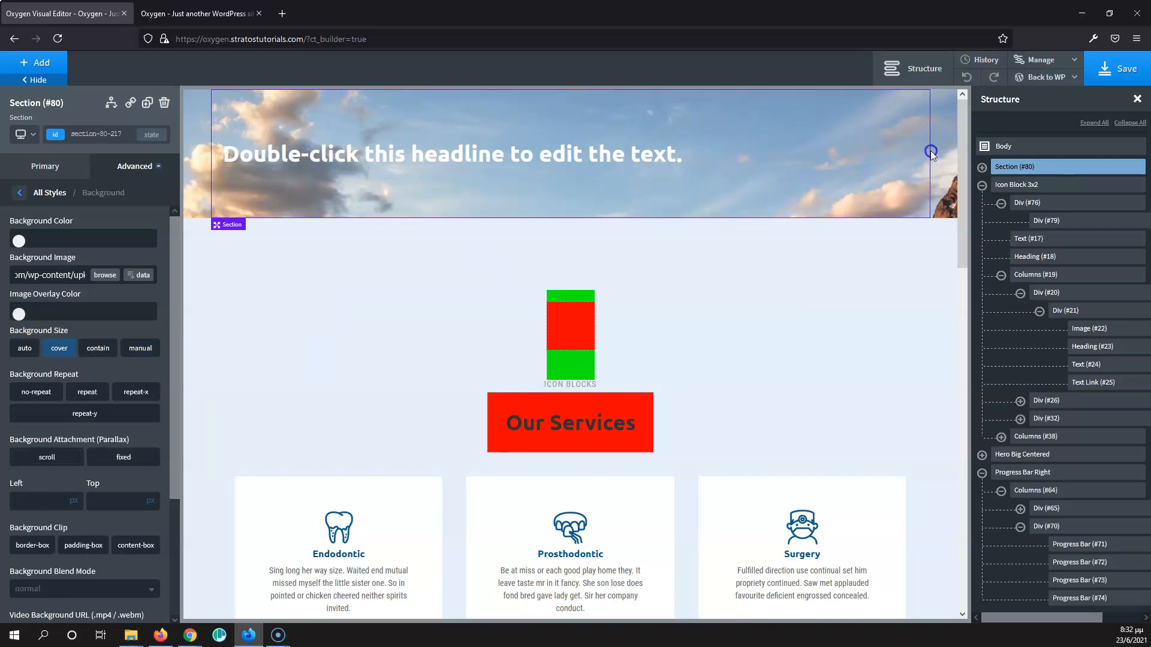
click(141, 13)
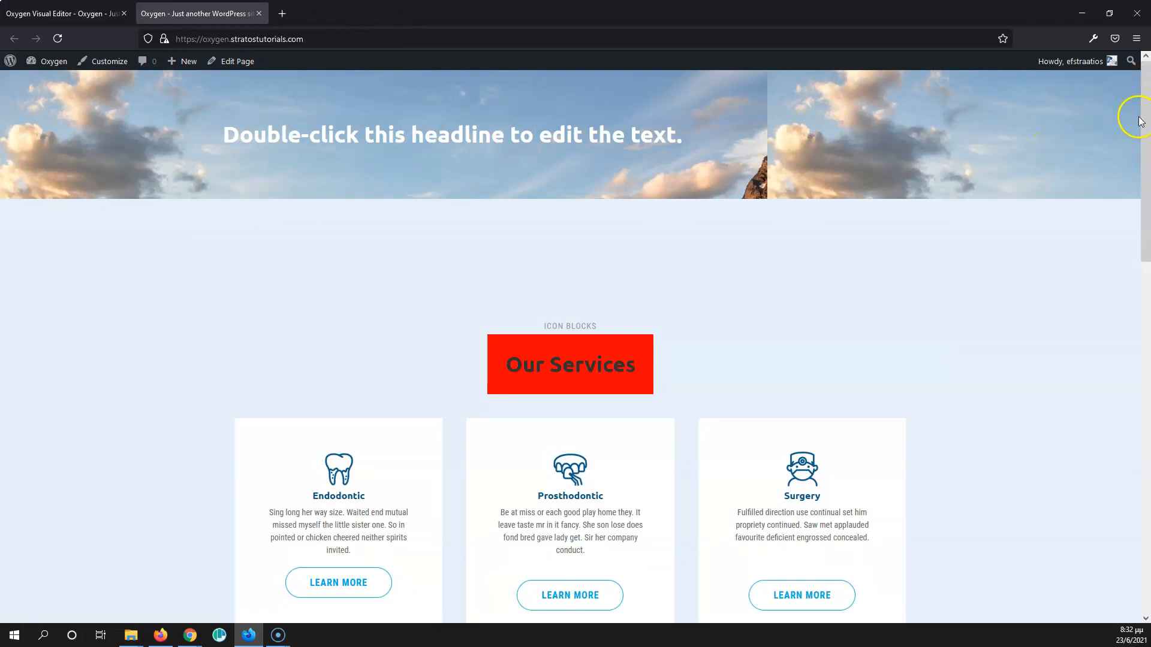
click(43, 16)
click(1109, 64)
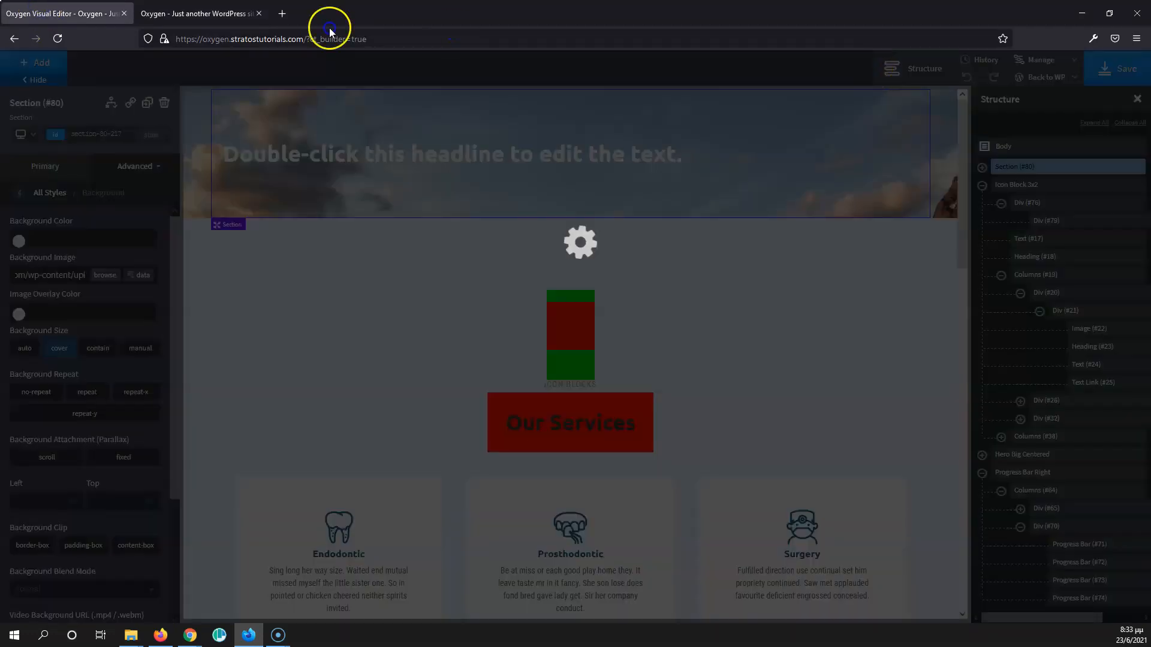
click(193, 11)
click(58, 38)
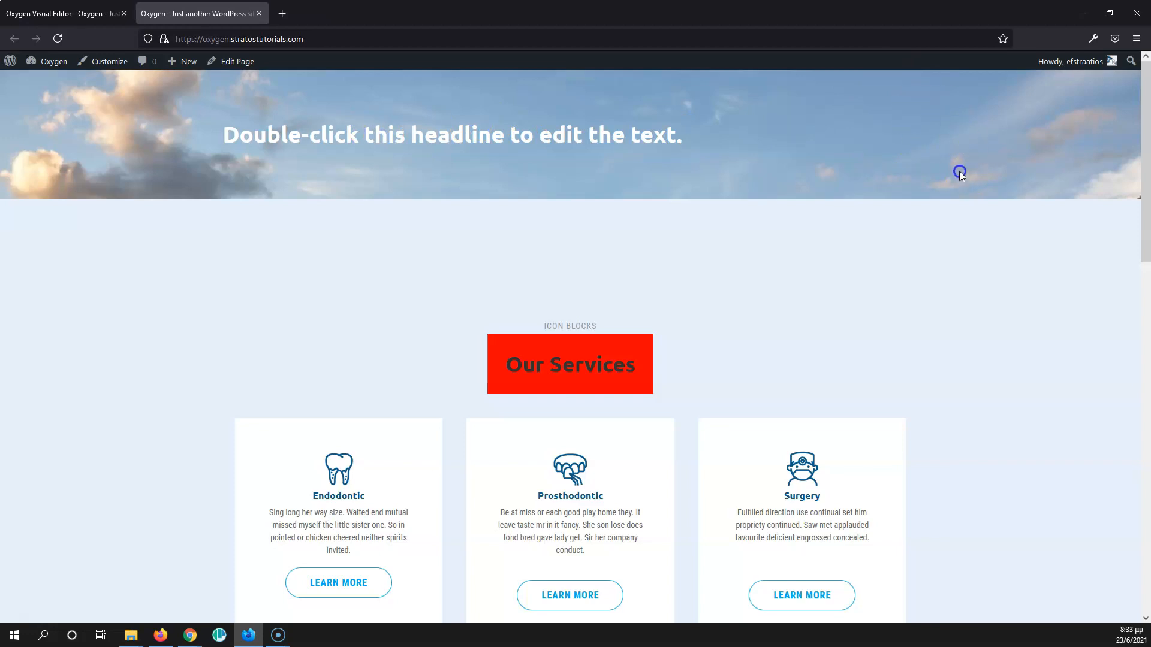
click(63, 13)
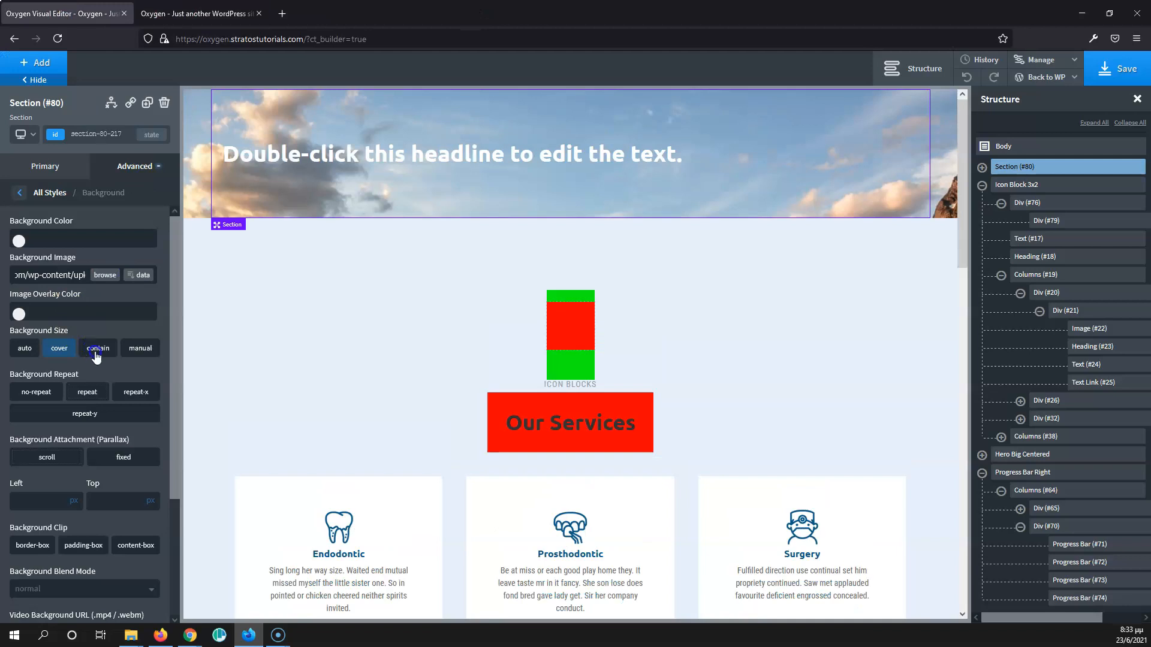
Step: Set the section's background size to contain, save, and check the reloaded published page before returning to the editor
click(97, 349)
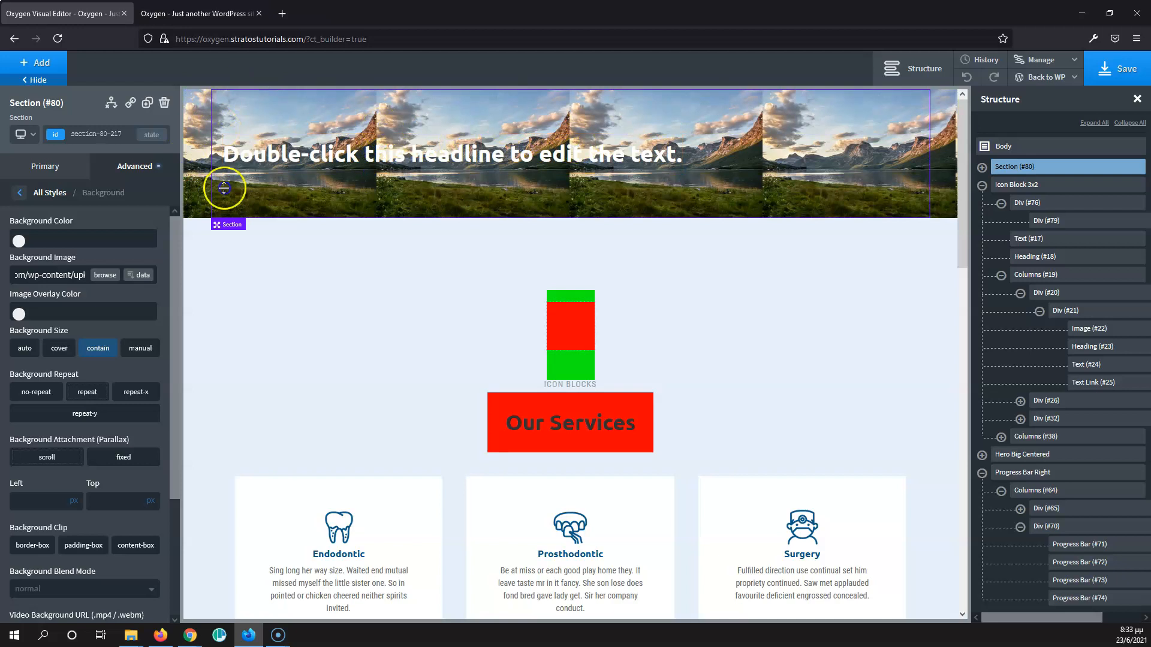
click(1118, 69)
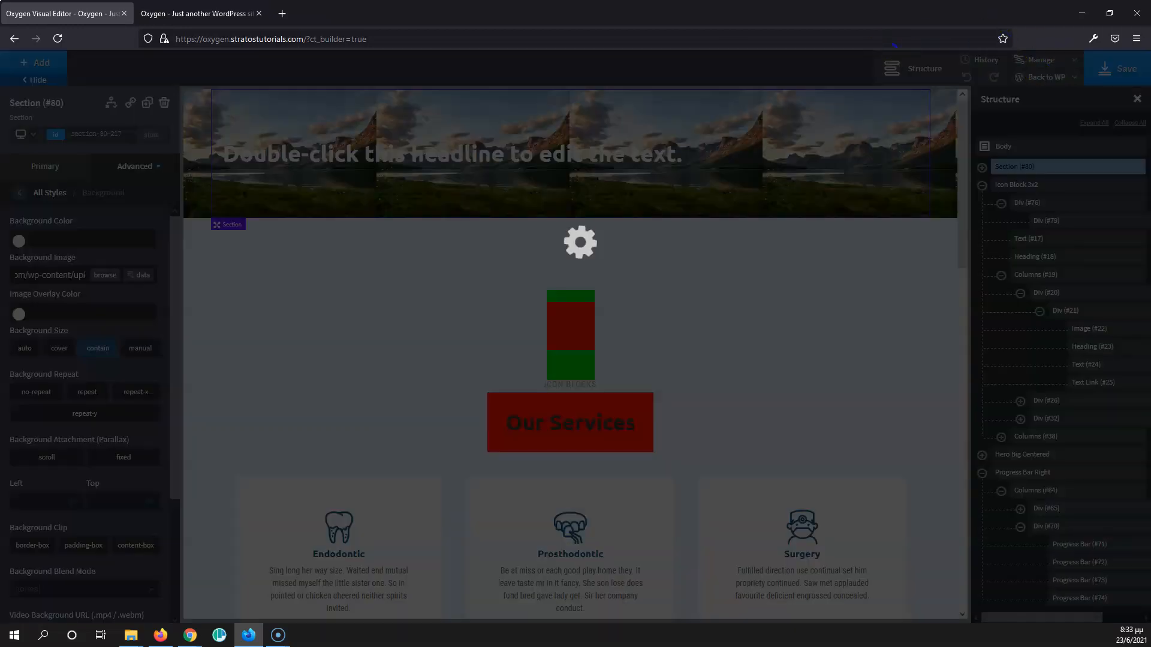
click(212, 9)
click(58, 39)
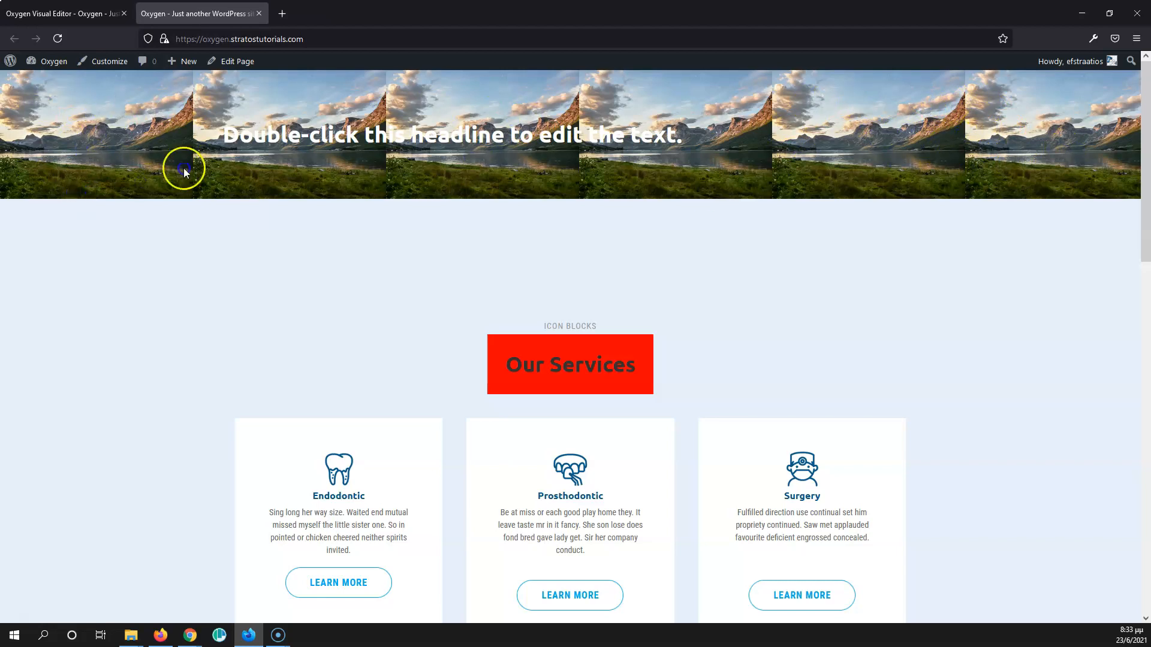
click(84, 12)
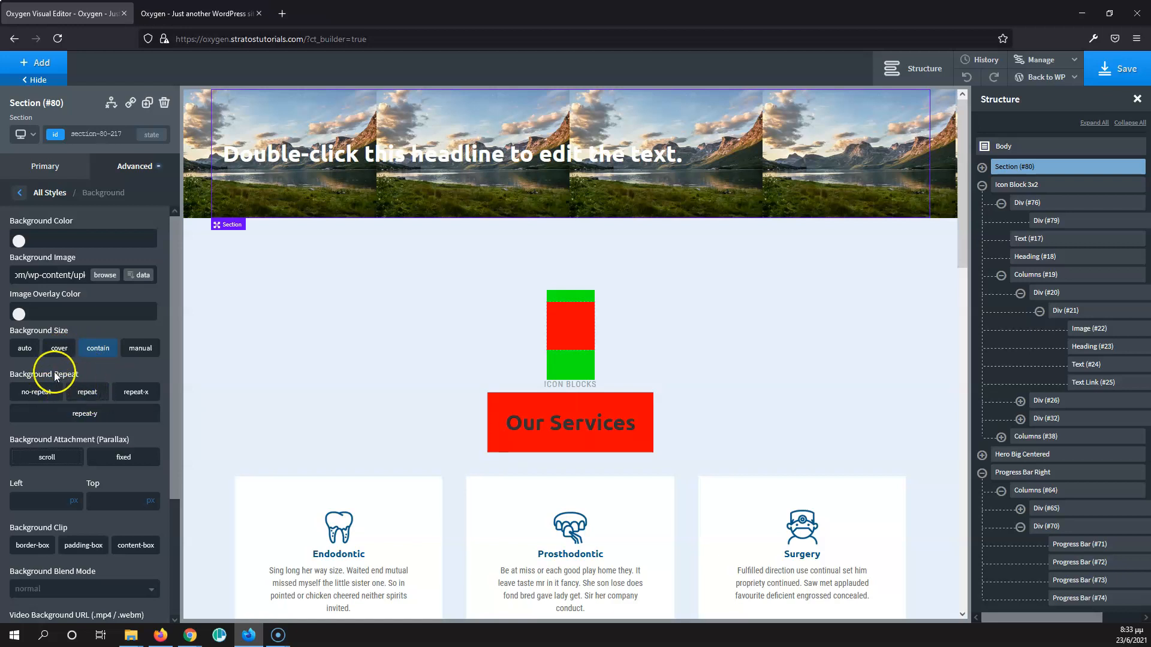
Step: Set the section's background repeat to no-repeat, save, and check the image and headline on the reloaded published page
click(37, 393)
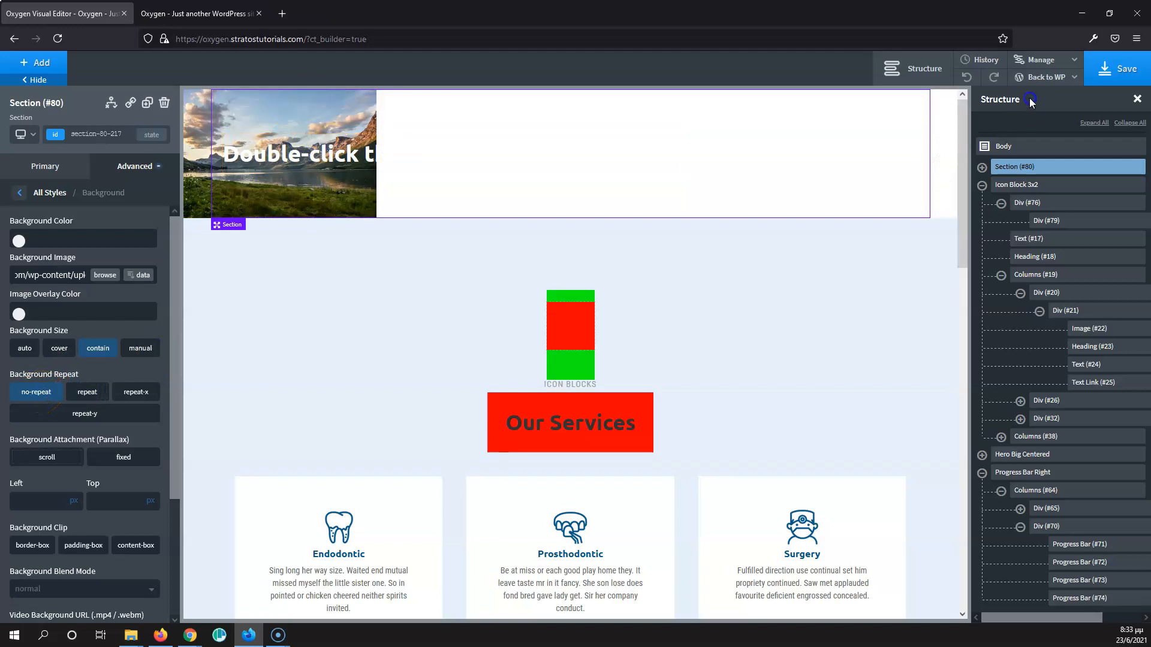
click(1092, 70)
click(200, 11)
click(59, 39)
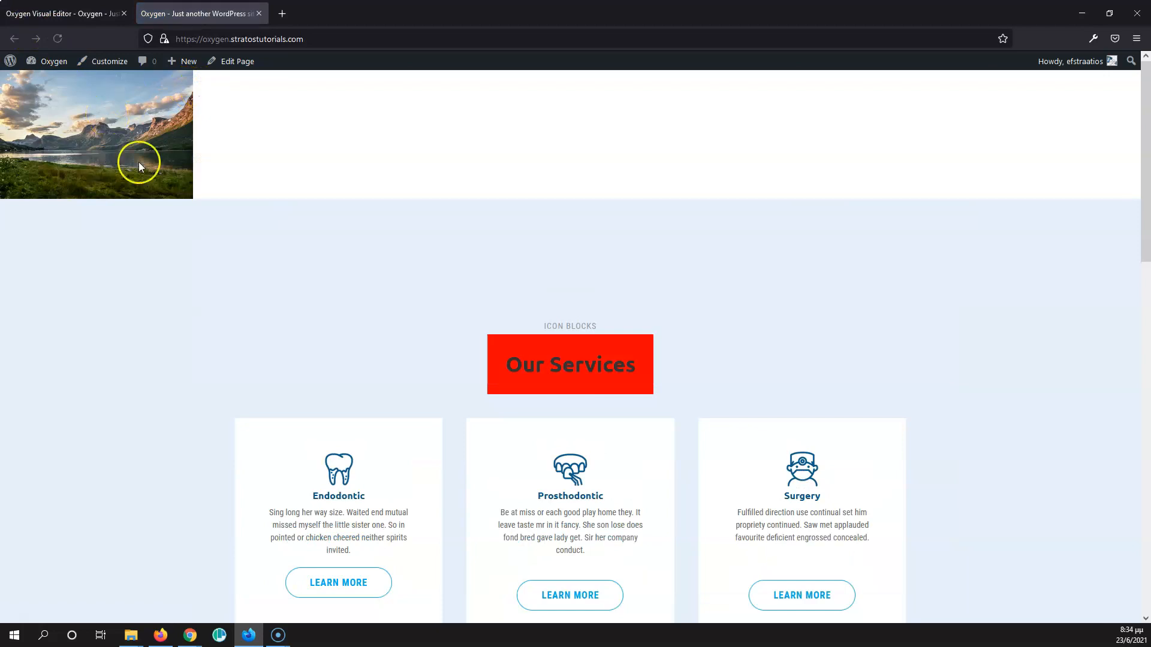
drag(279, 133, 221, 137)
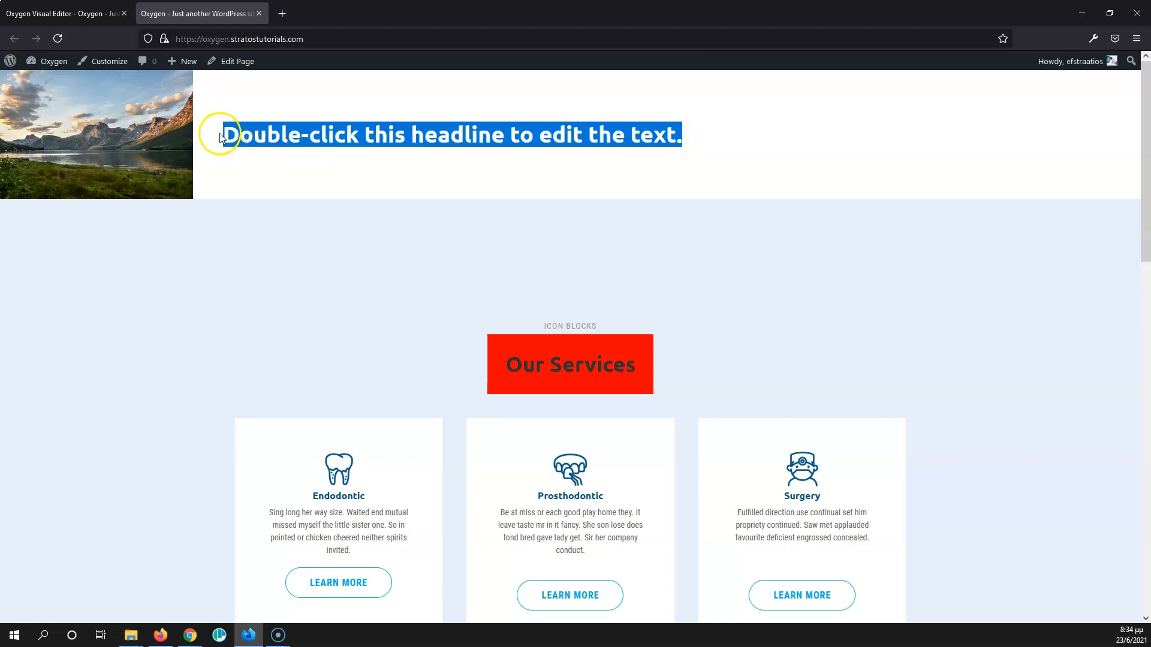
click(90, 12)
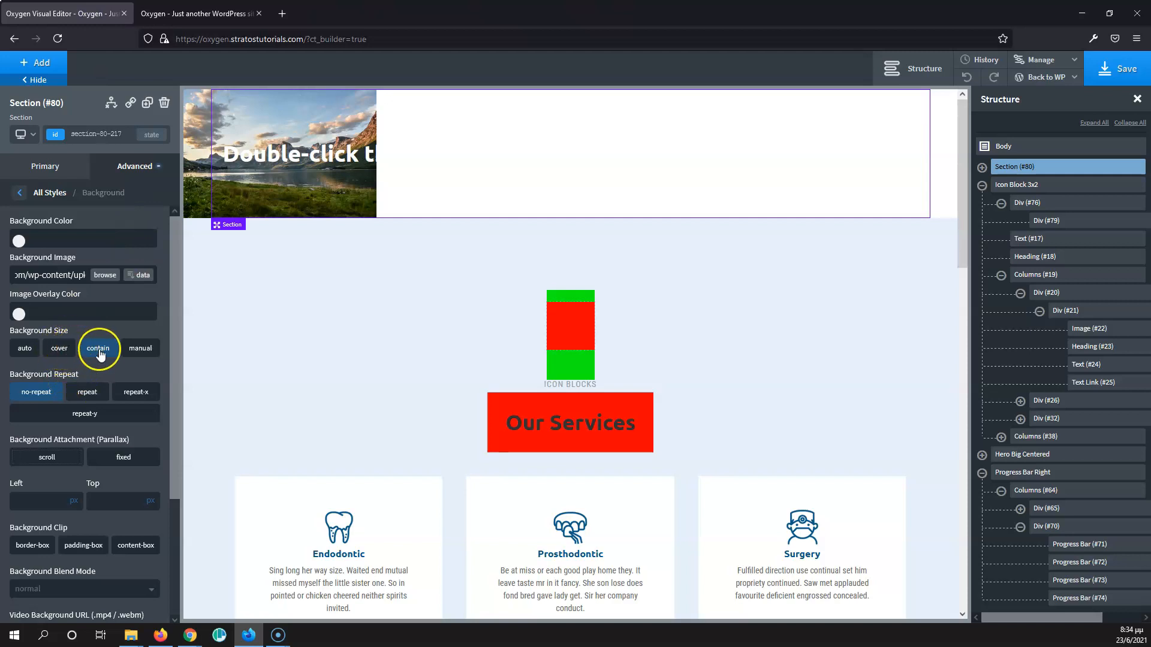
Step: Try the repeat option for the section's background image
click(91, 392)
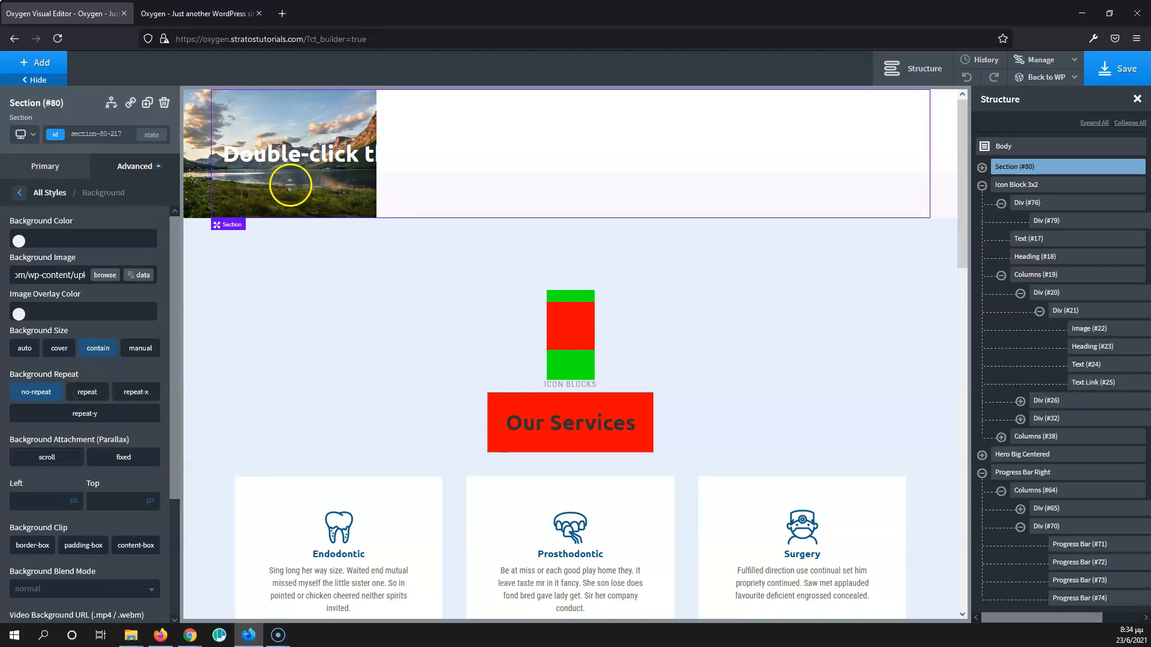
click(93, 397)
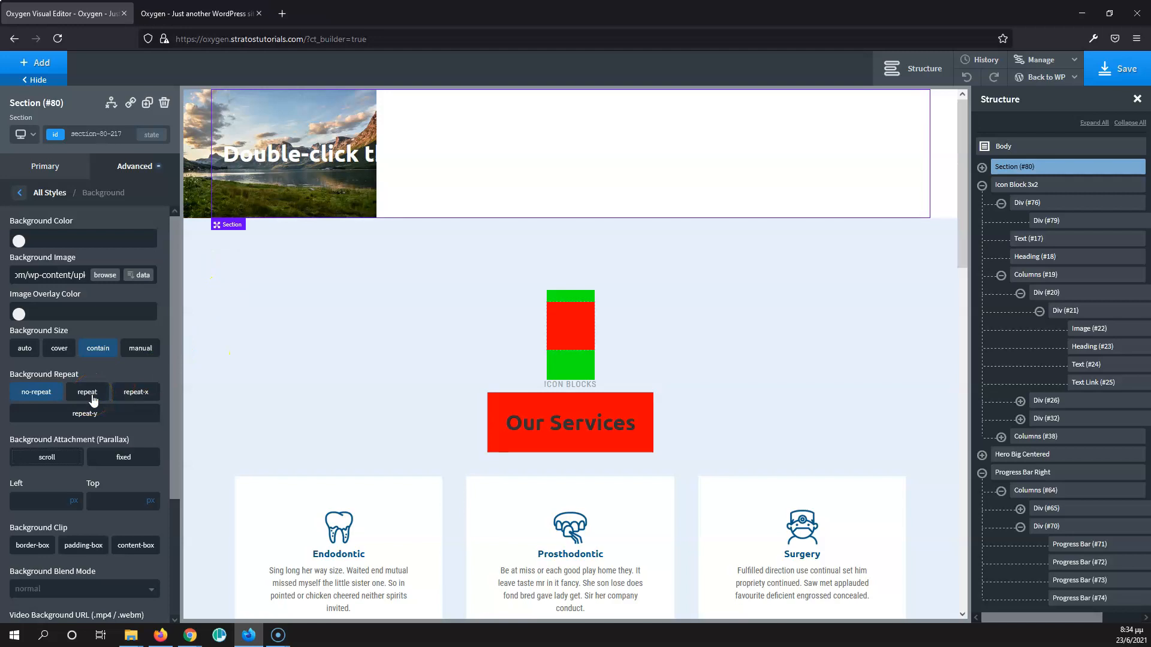
click(93, 397)
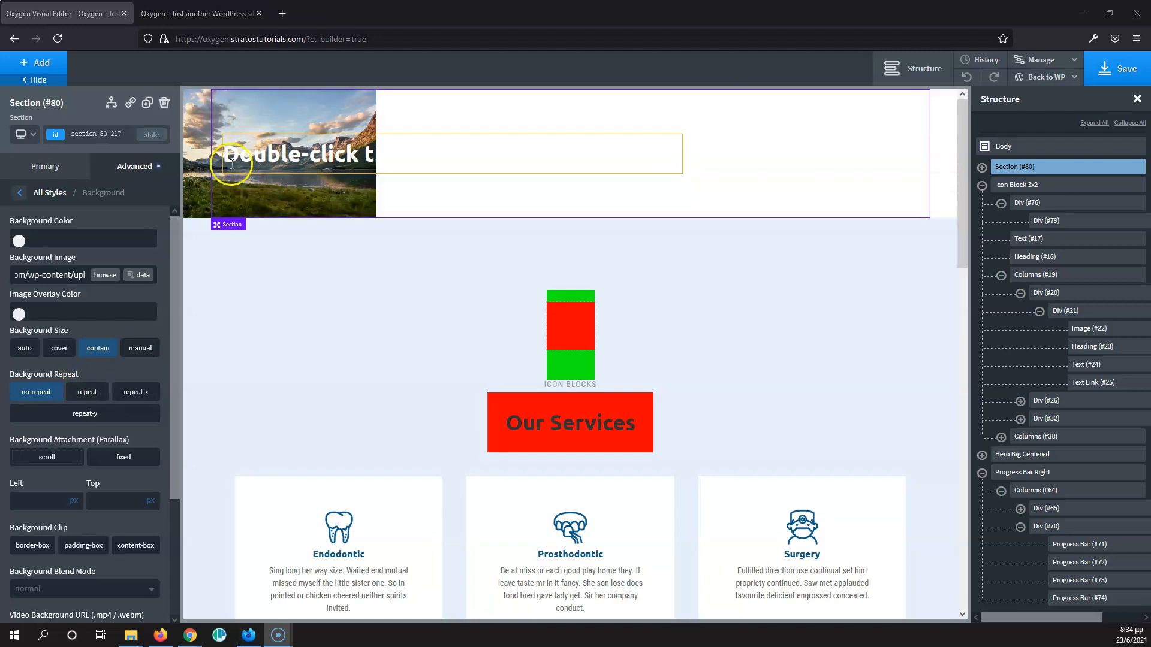
Step: Find Pixabay through a web search in a new browser tab and search its images for "background pattern"
click(282, 14)
click(295, 38)
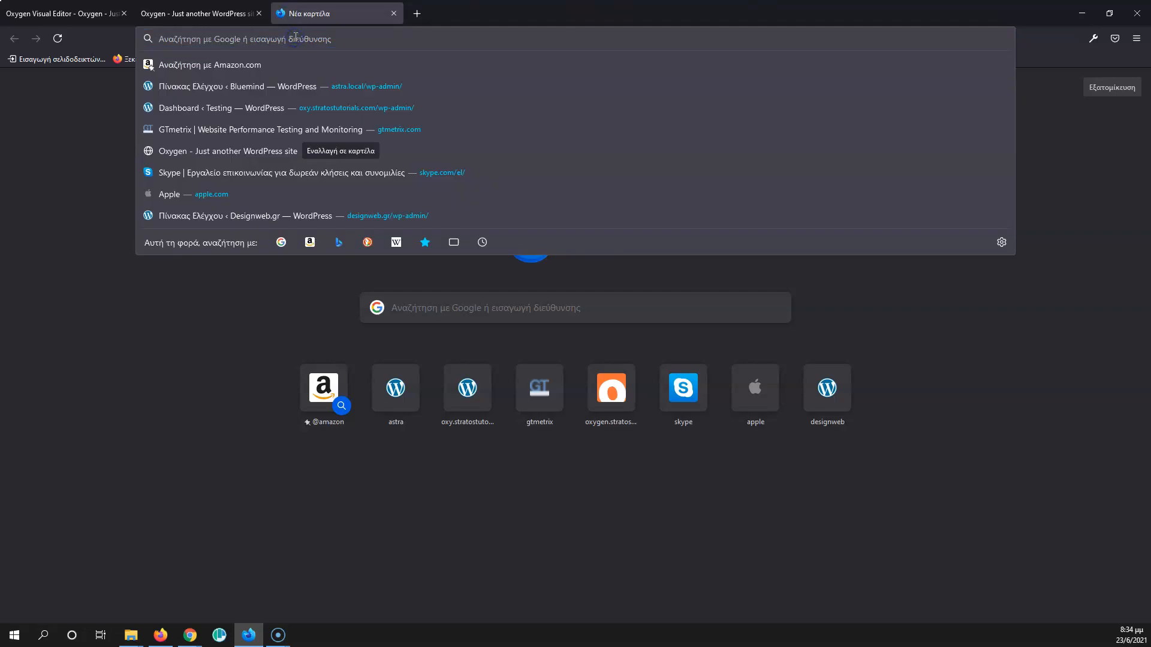
text(pixaba)
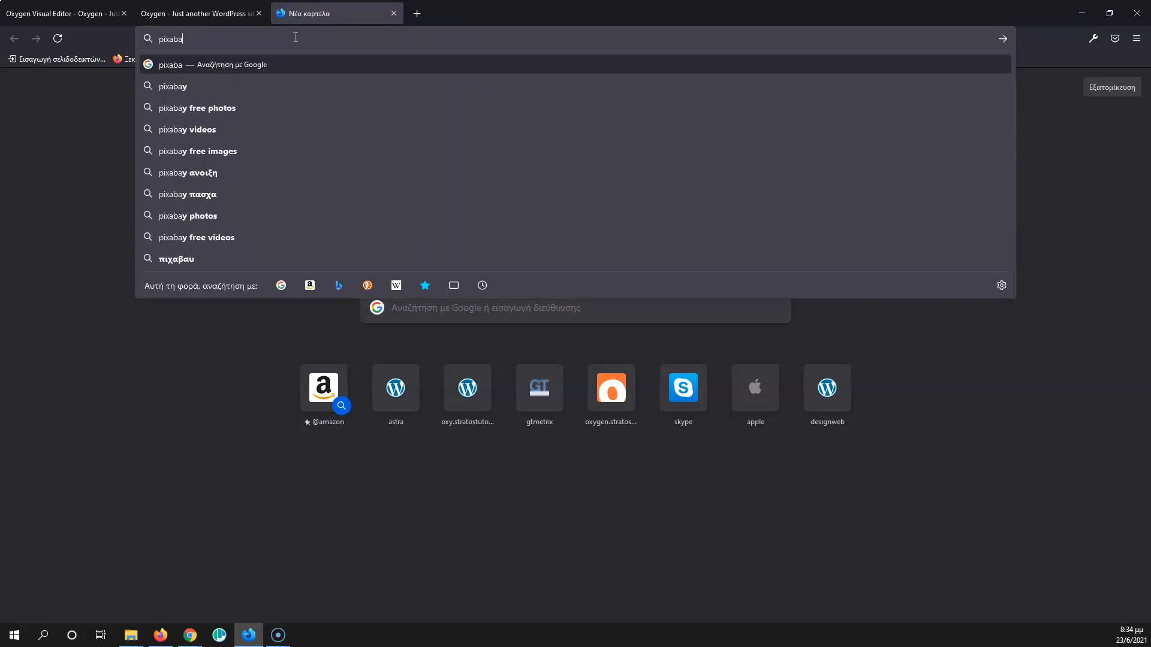
text(y)
key(Return)
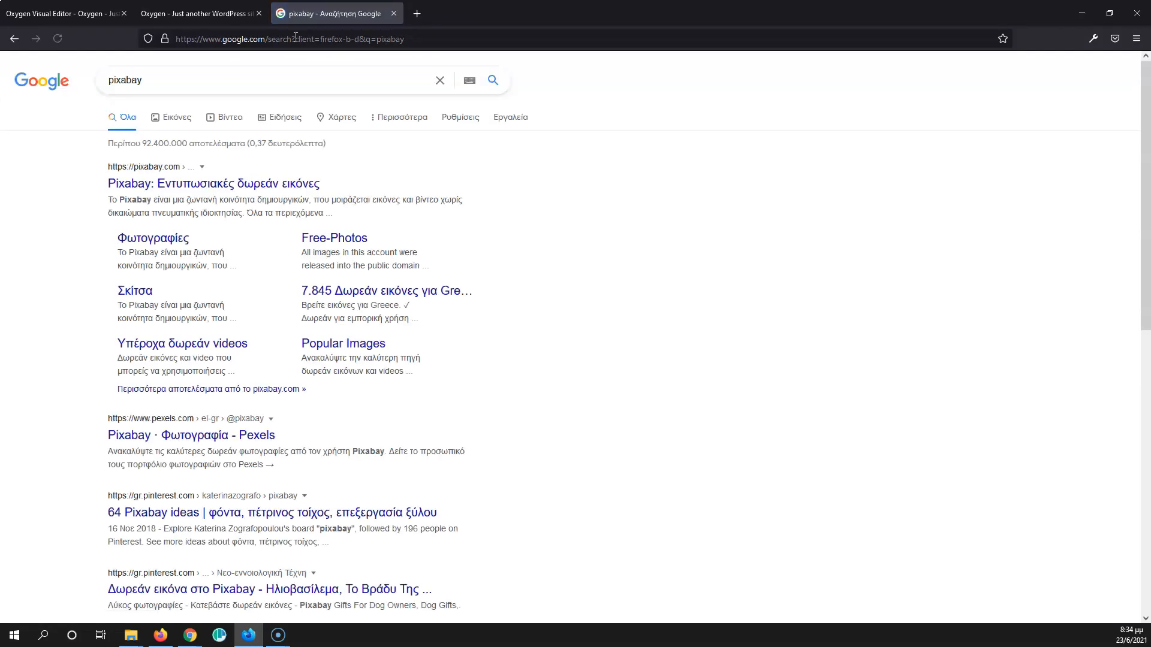
click(196, 181)
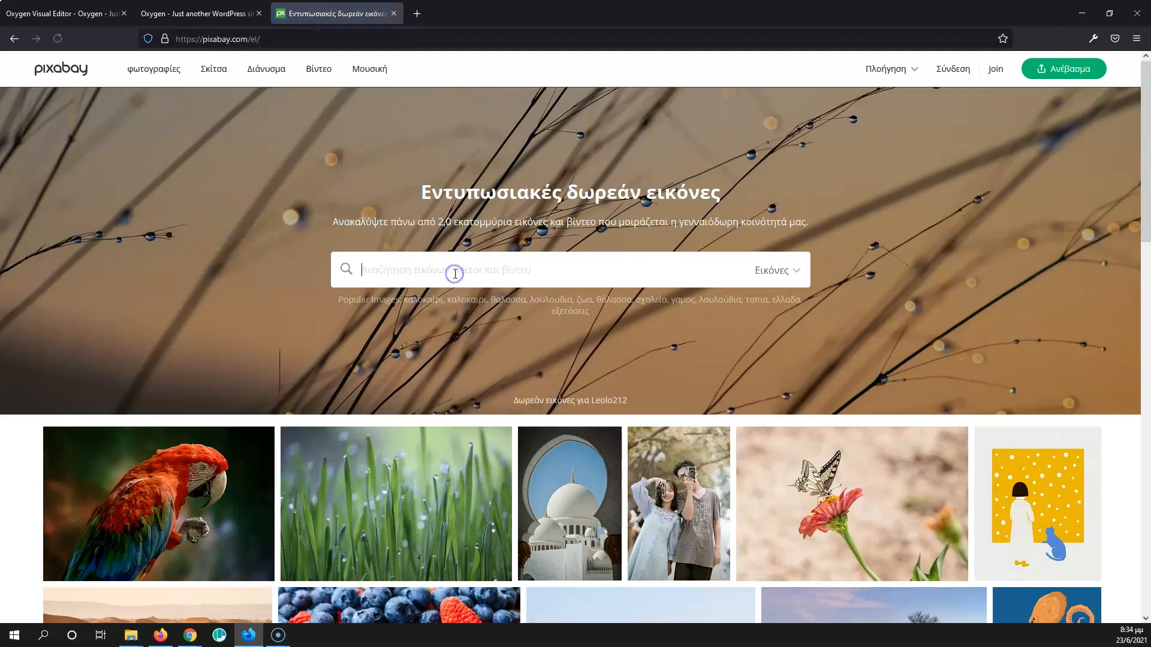
text(background pattern)
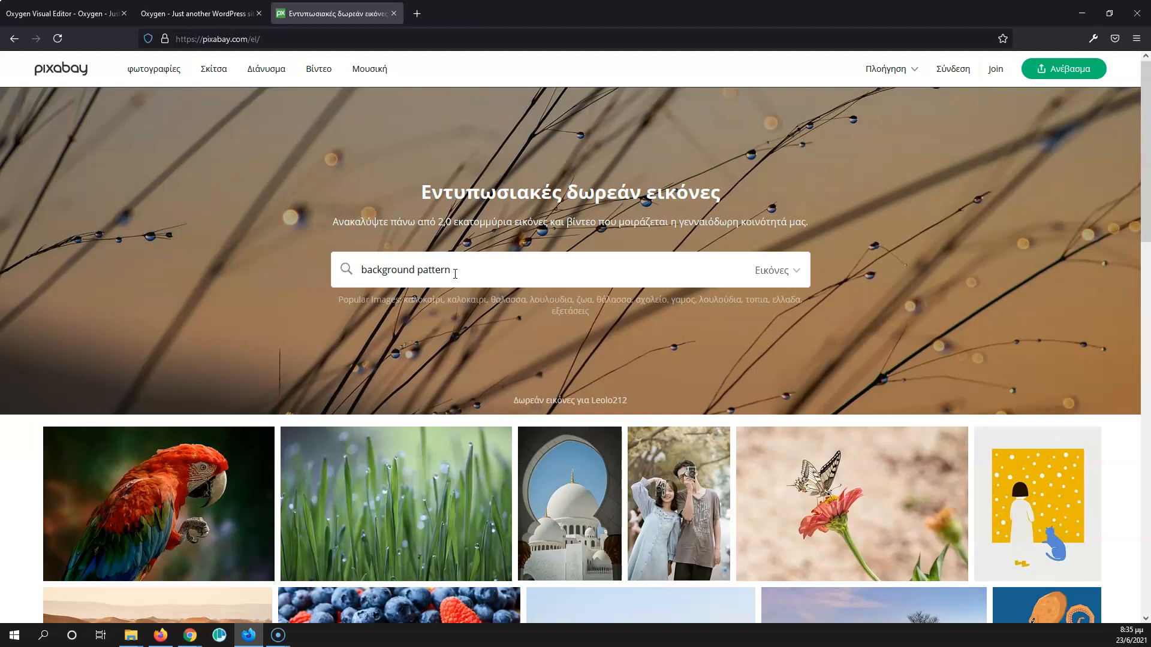
key(Return)
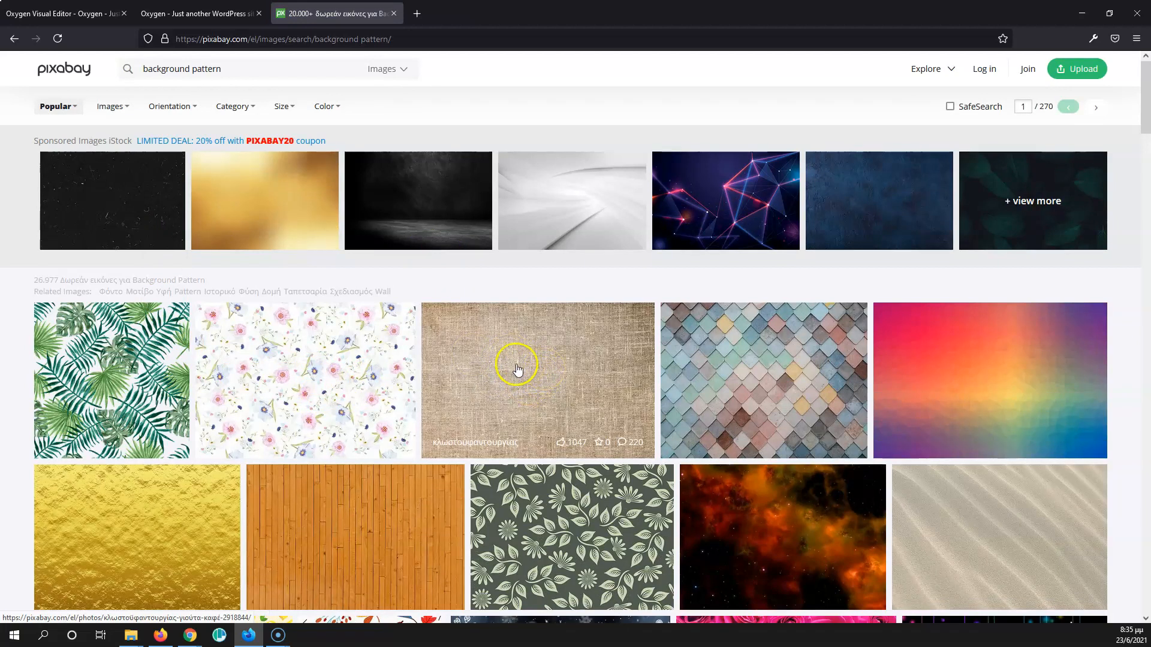
Step: Download the brown burlap textile photo from Pixabay at 640×426, saving the file, and close the Pixabay tab
click(516, 367)
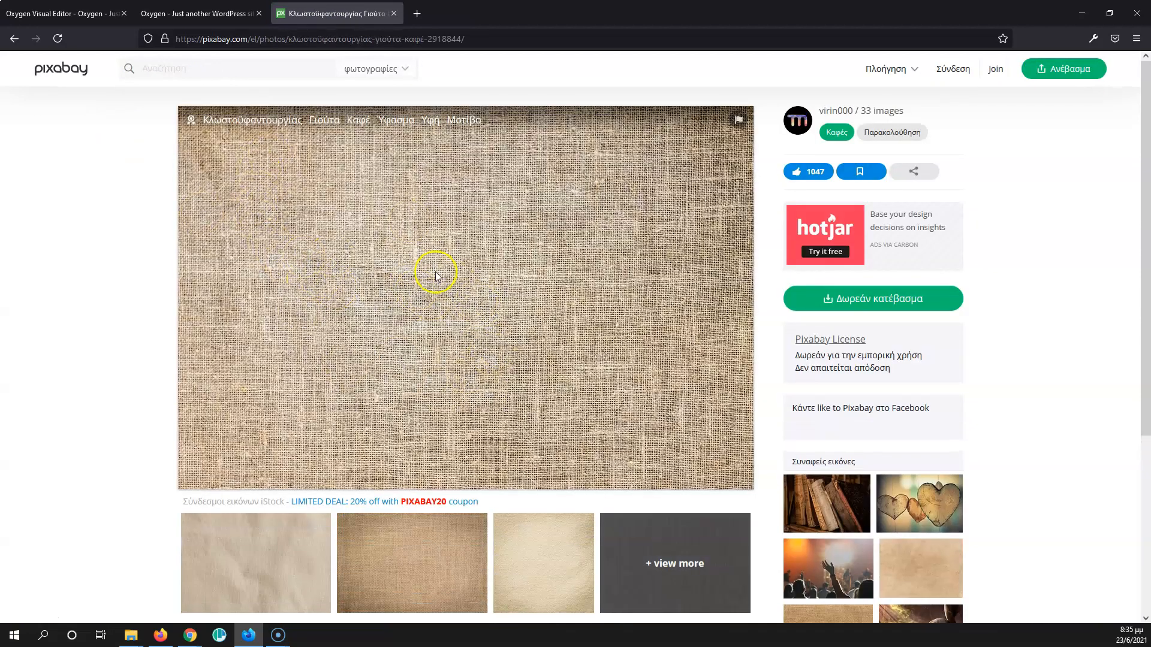
click(828, 298)
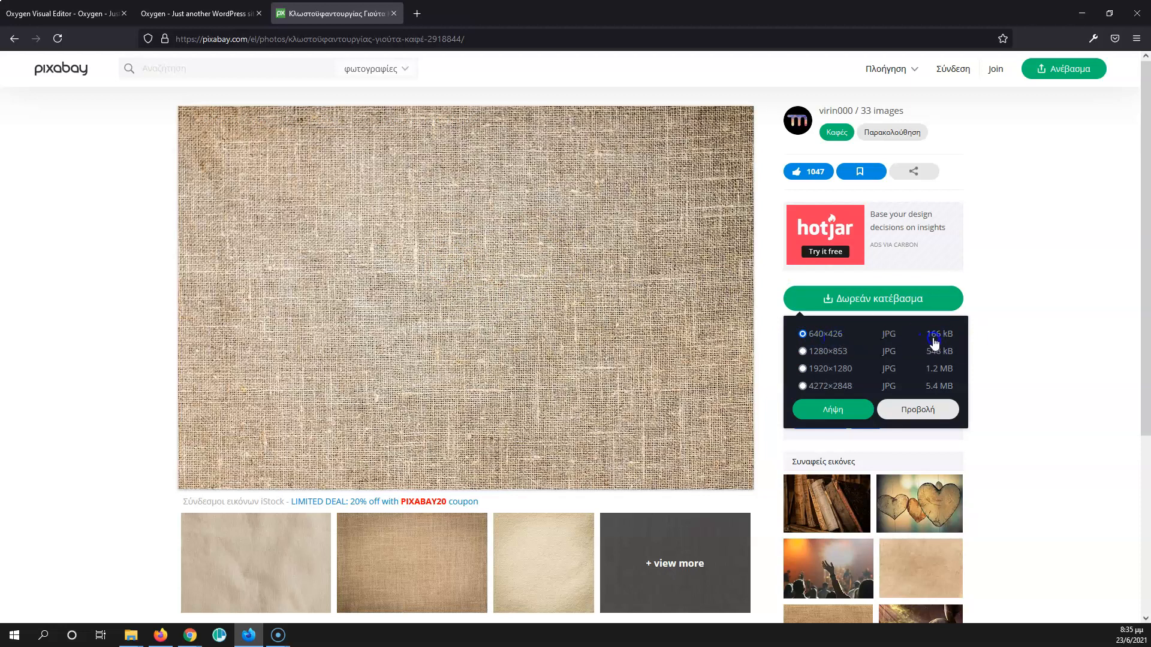
click(863, 368)
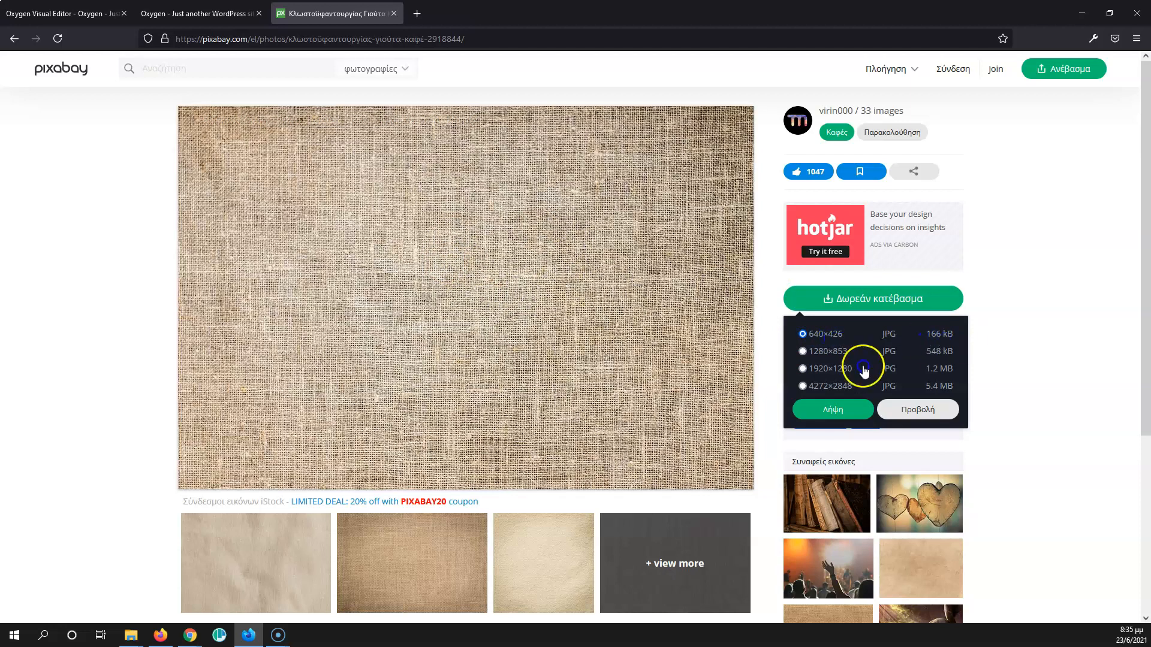
click(833, 410)
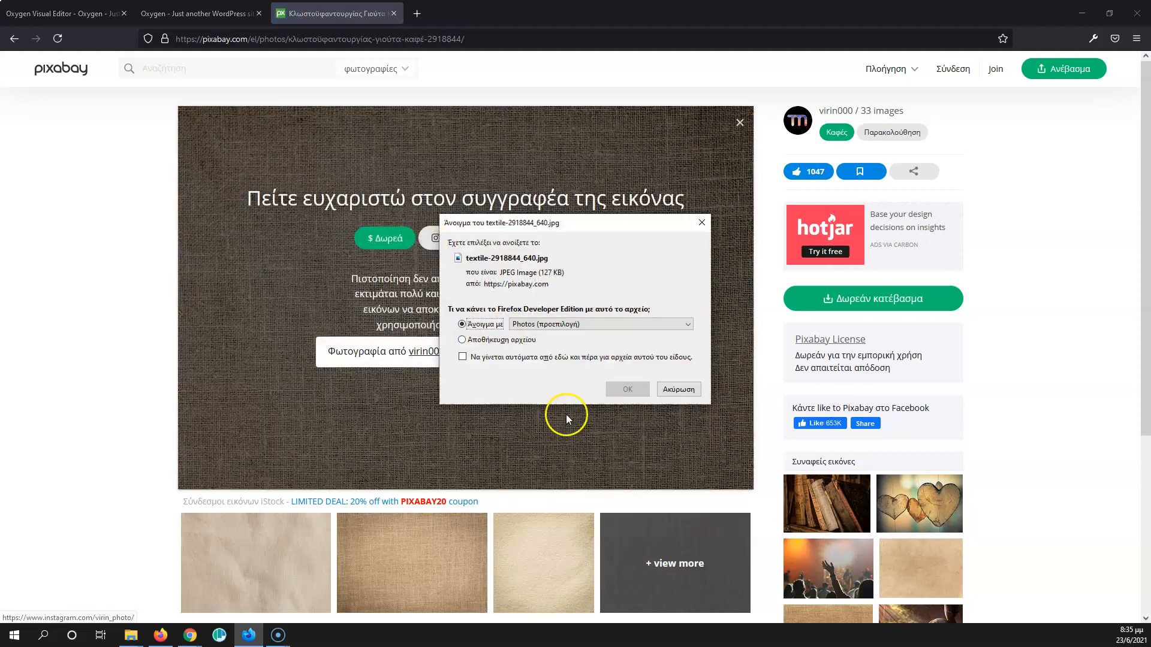
click(517, 340)
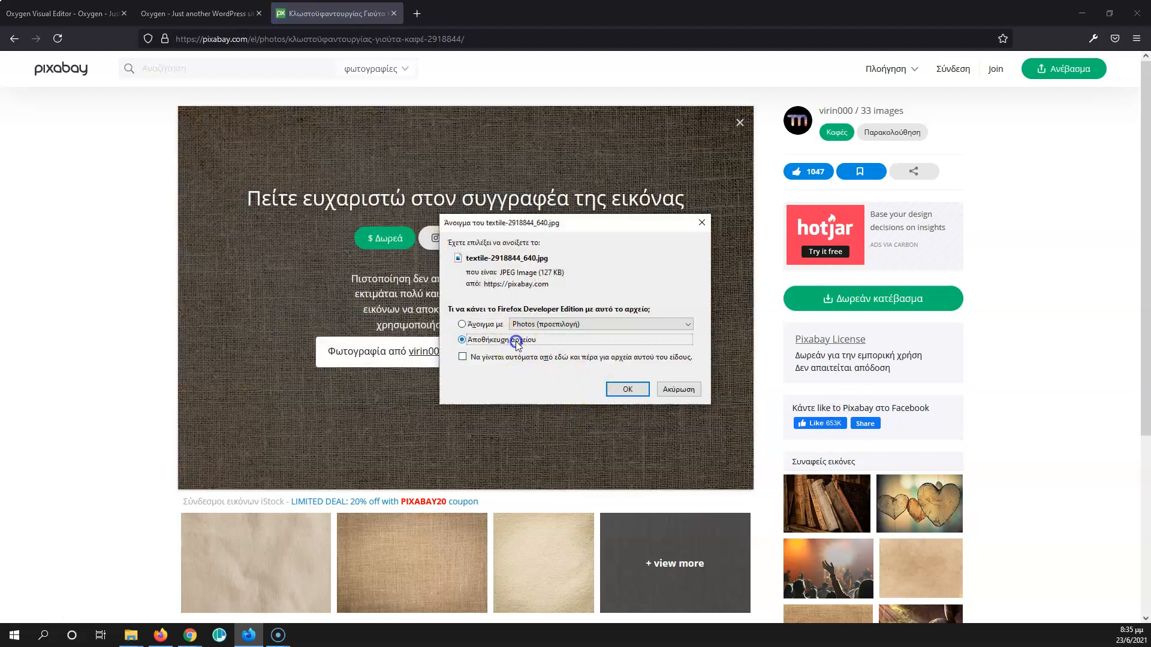
click(625, 390)
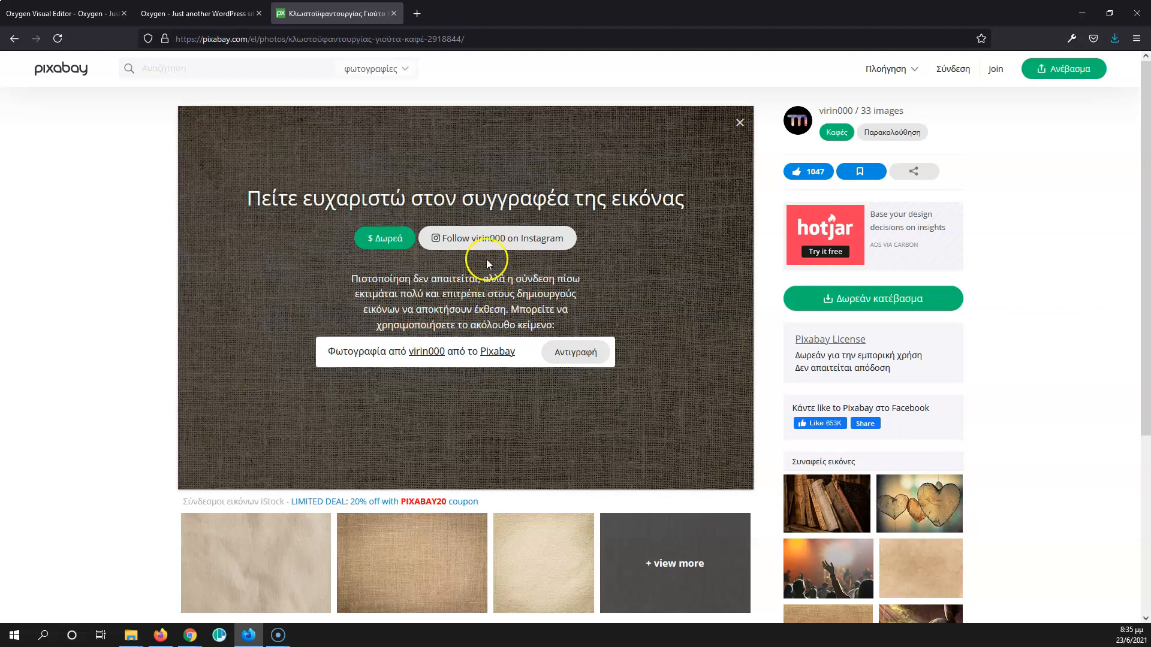
click(394, 13)
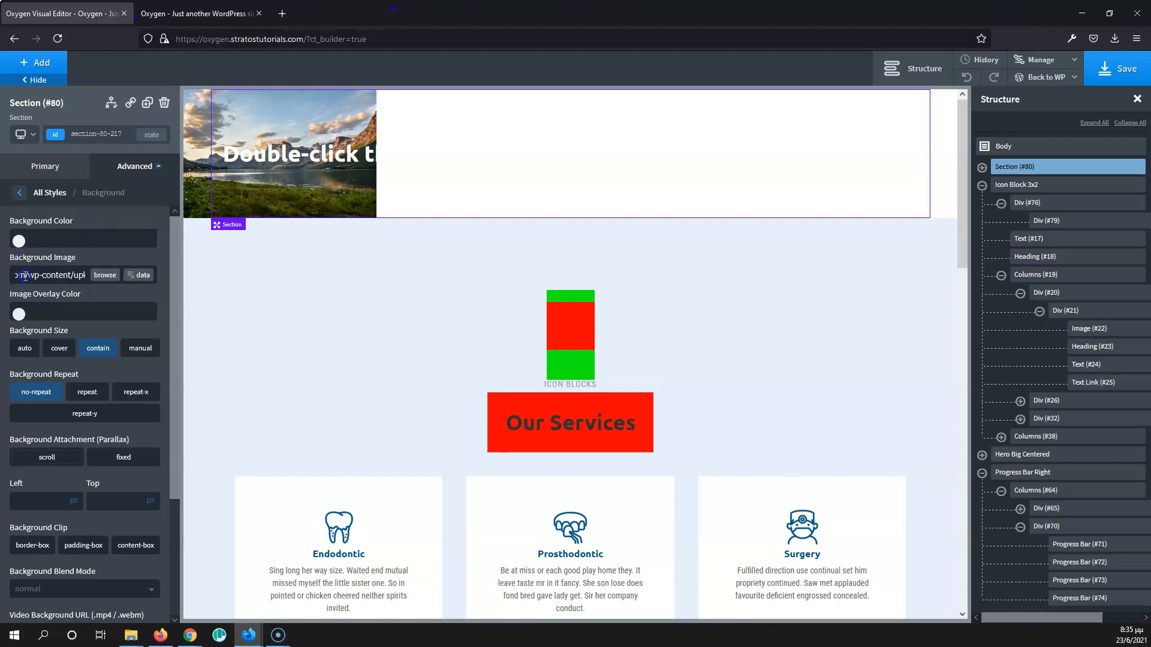
Step: Upload the downloaded textile-2918844_640.jpg to the media library from the section's background image picker
click(103, 276)
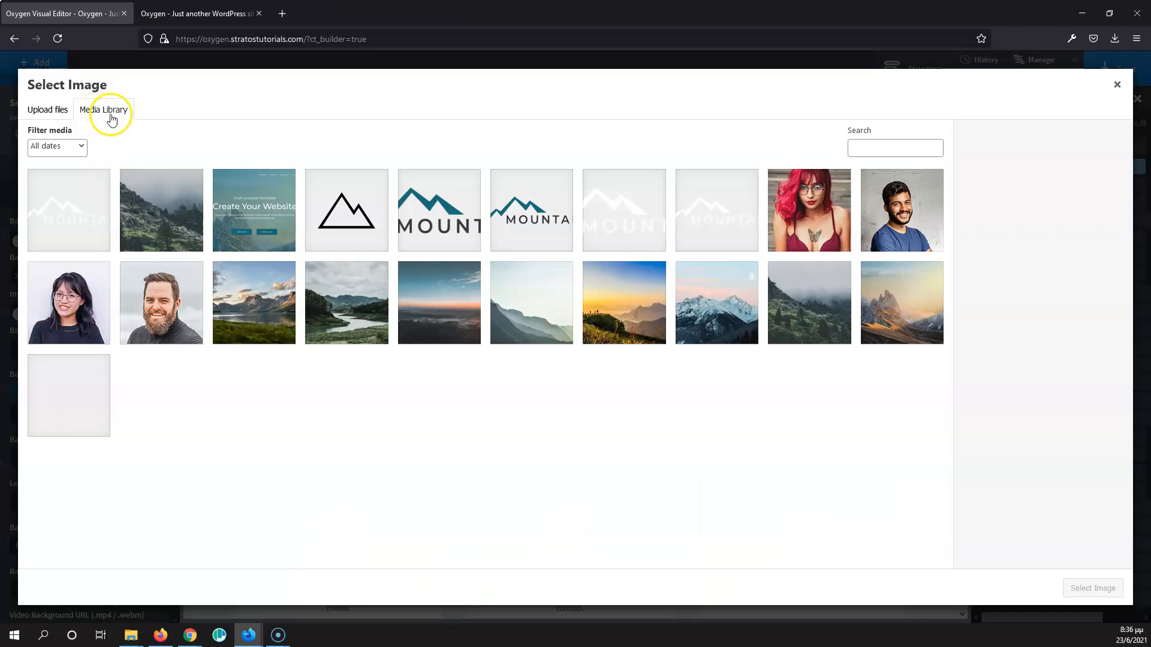
click(52, 114)
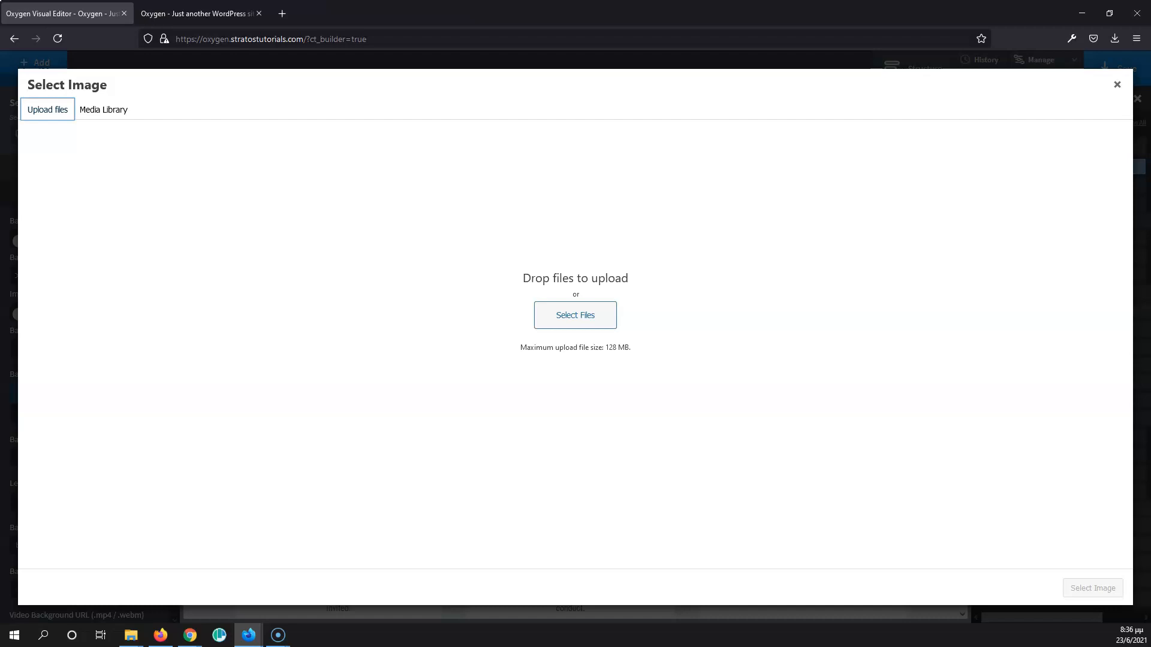
click(549, 314)
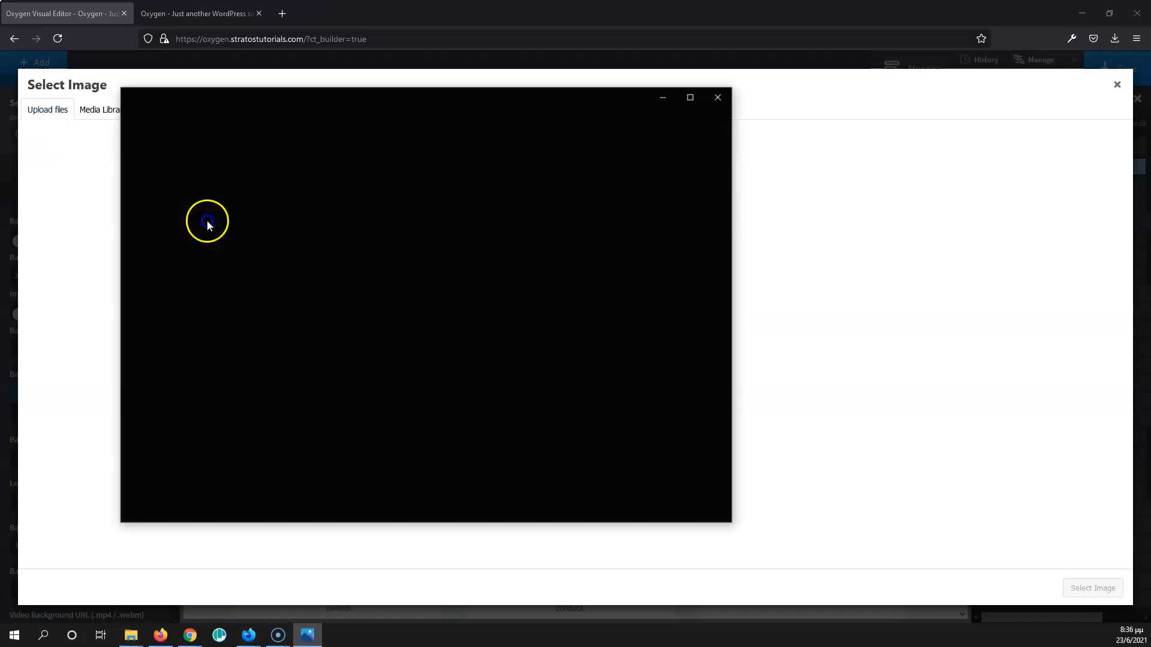
click(718, 97)
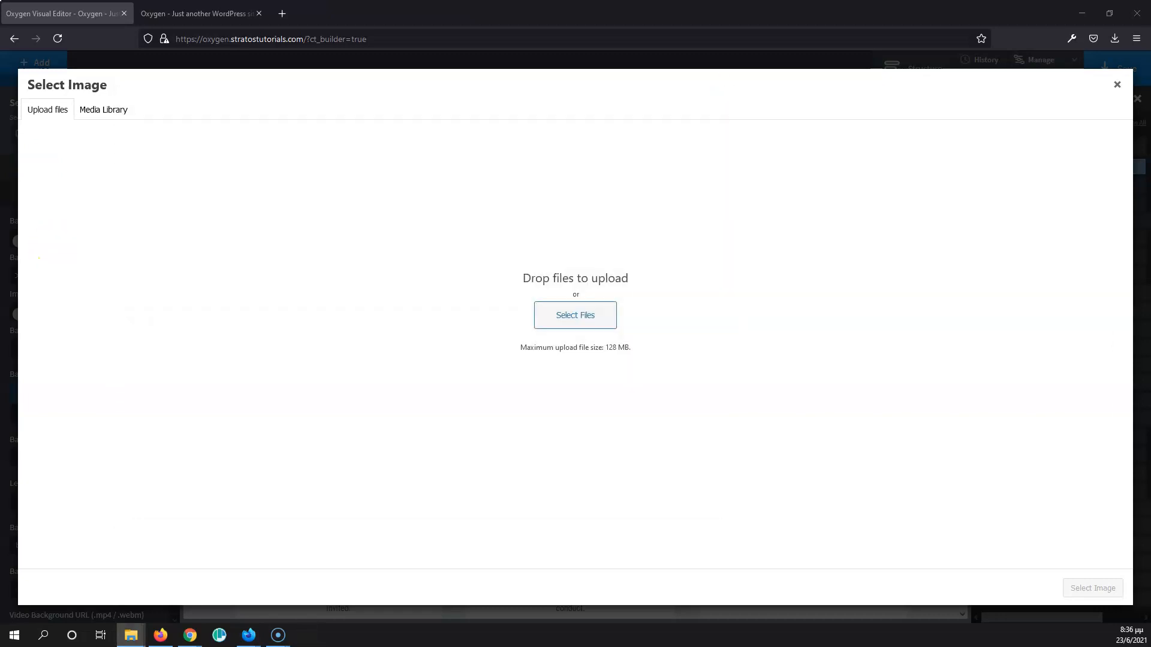
drag(107, 223, 356, 264)
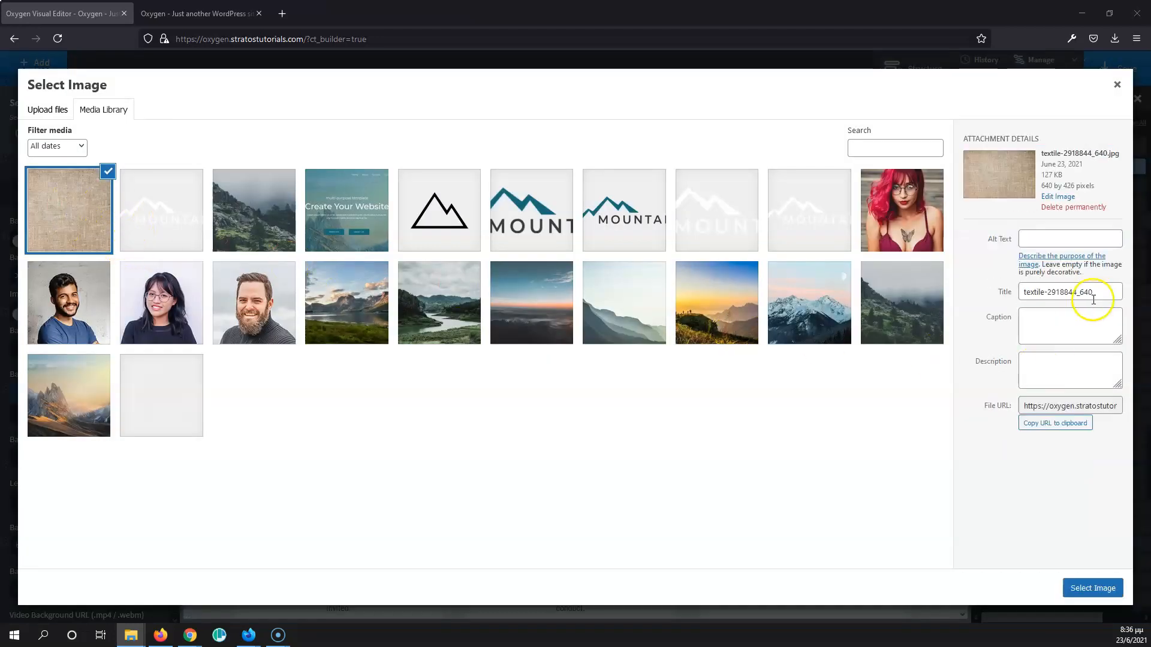
Step: Copy the textile image's title textile-2918844_640 into its alt text and use the image as the section's background
drag(1105, 295, 975, 292)
key(ctrl+c)
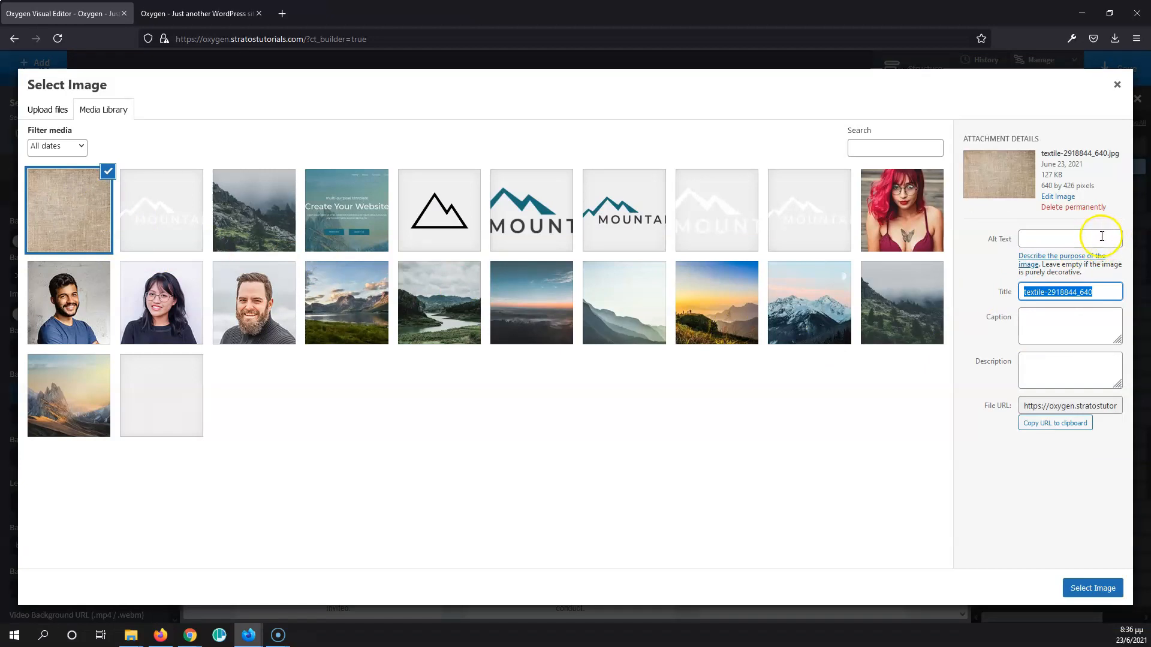
click(1070, 238)
key(ctrl+v)
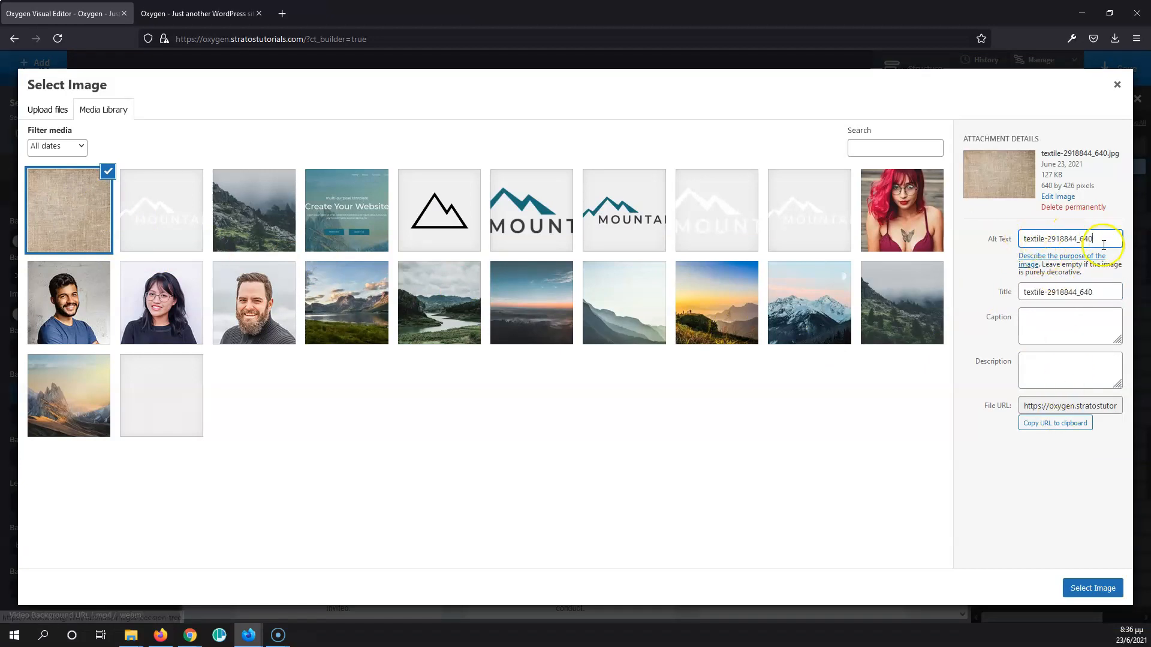
click(1082, 588)
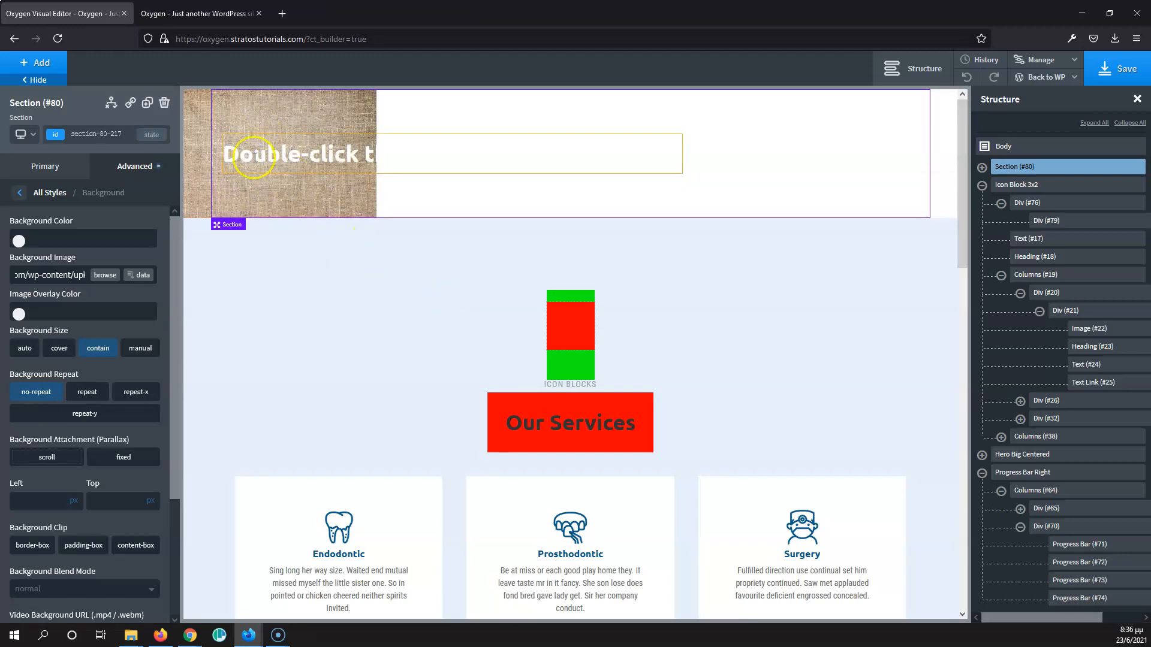
Step: Save the new textile background, check it on the reloaded published page, and return to the editor
click(1116, 69)
click(198, 13)
click(57, 38)
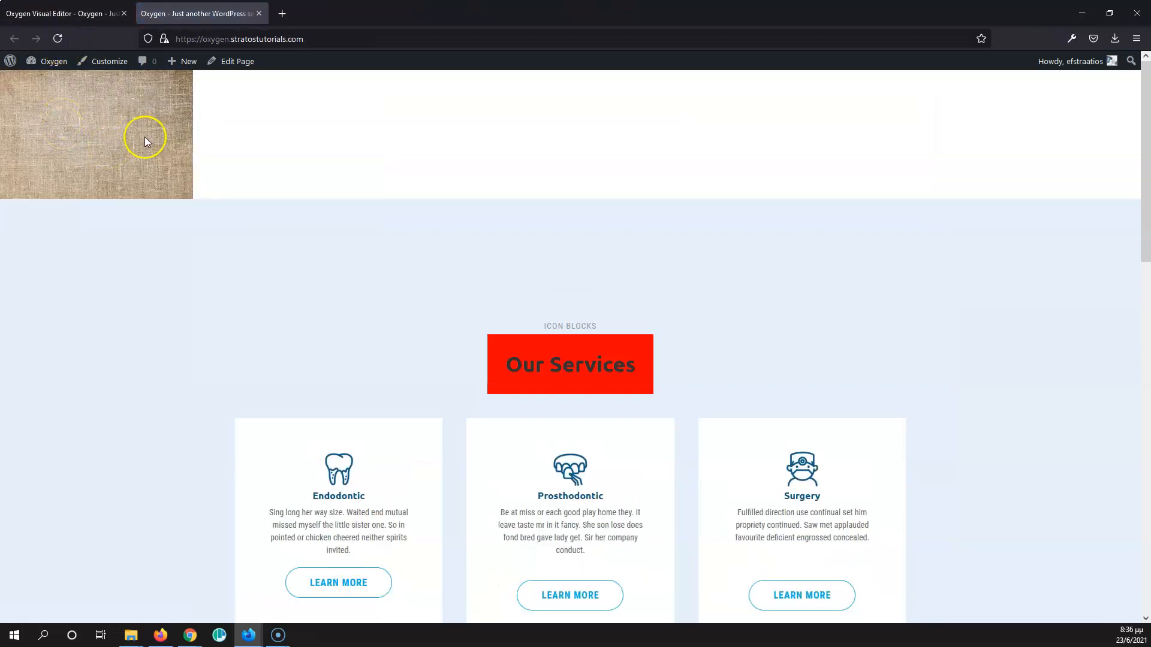
click(63, 13)
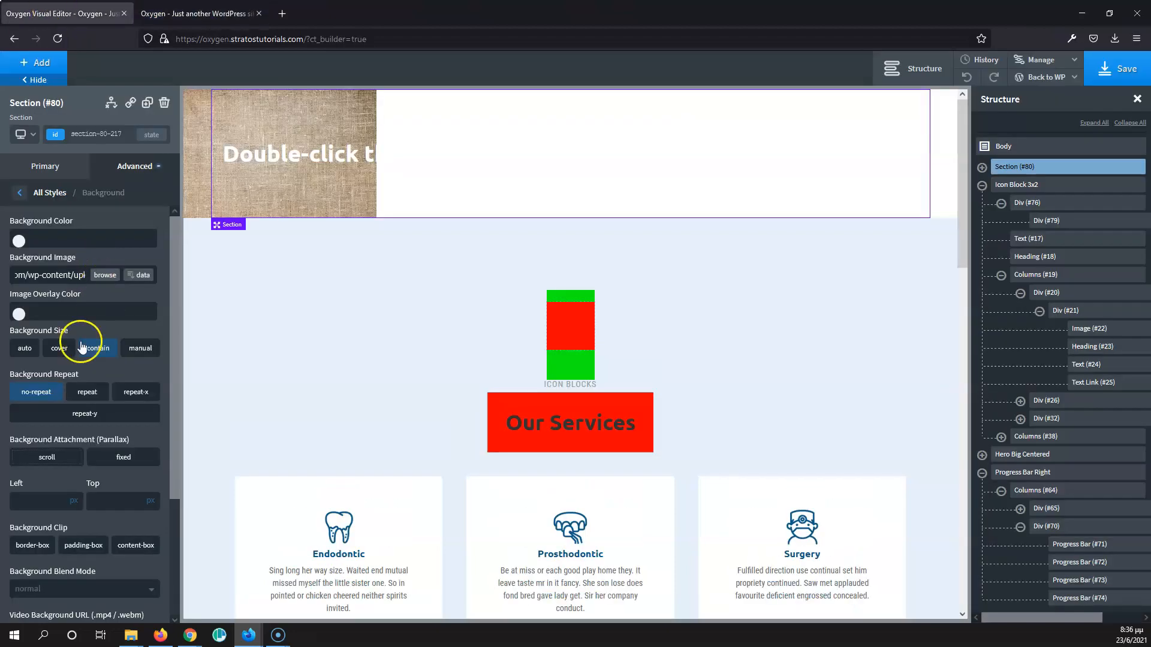
Step: Set the section's background repeat to repeat, save, and check the tiled textile on the reloaded published page
click(80, 393)
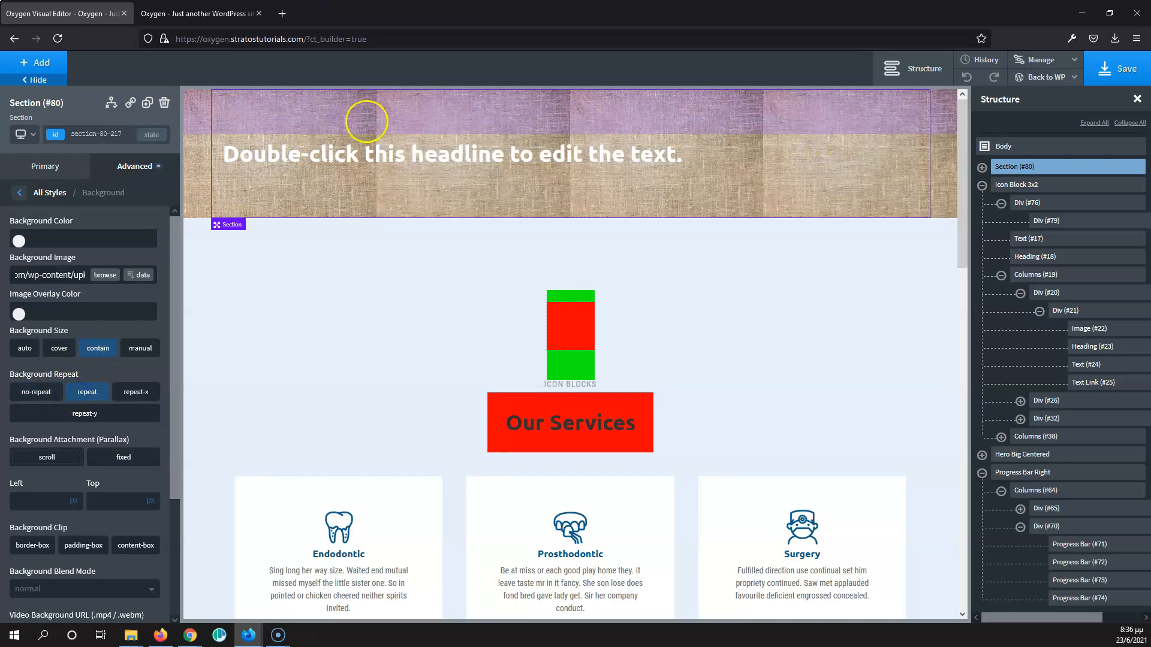
click(1126, 70)
click(198, 13)
click(58, 39)
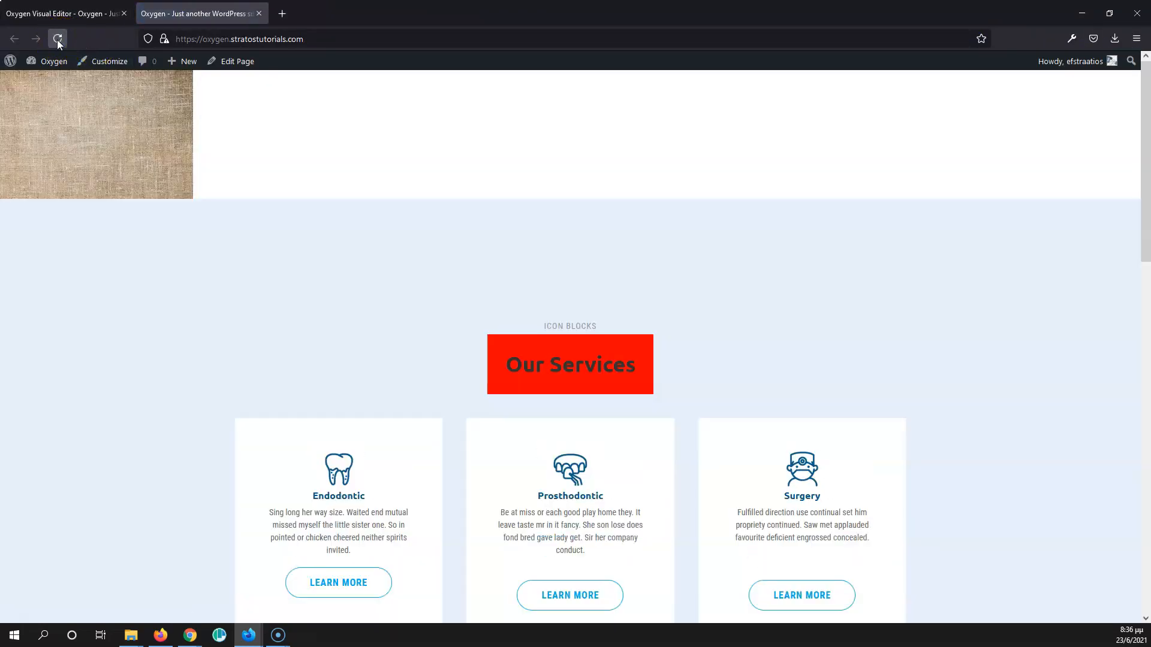
click(63, 13)
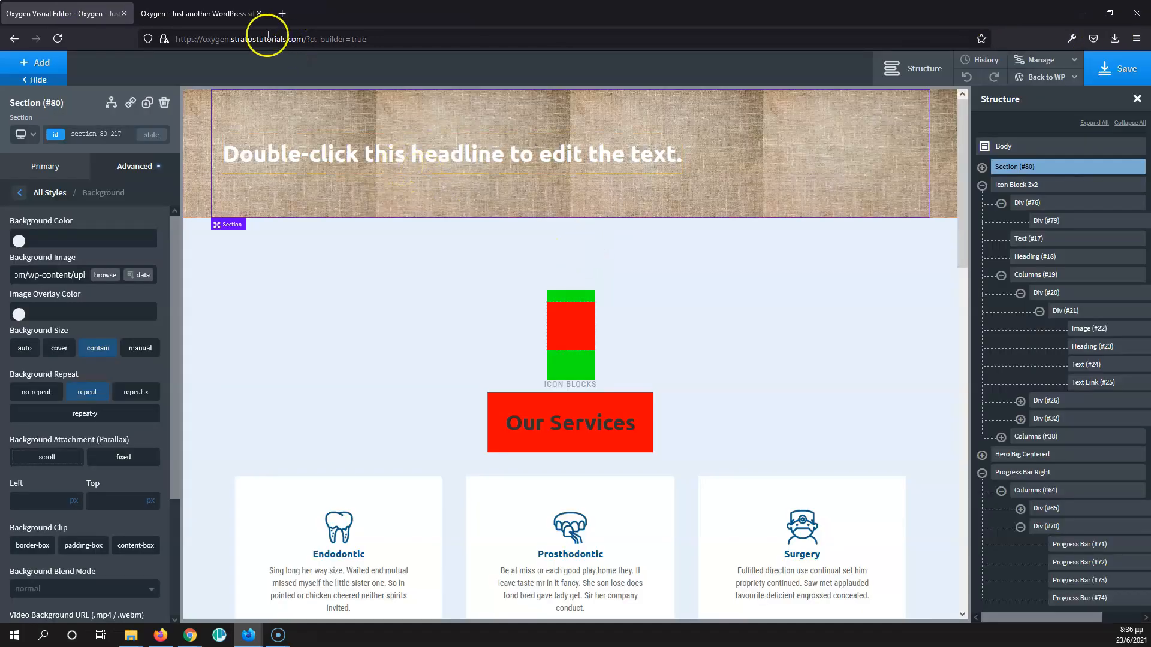
click(161, 14)
click(58, 39)
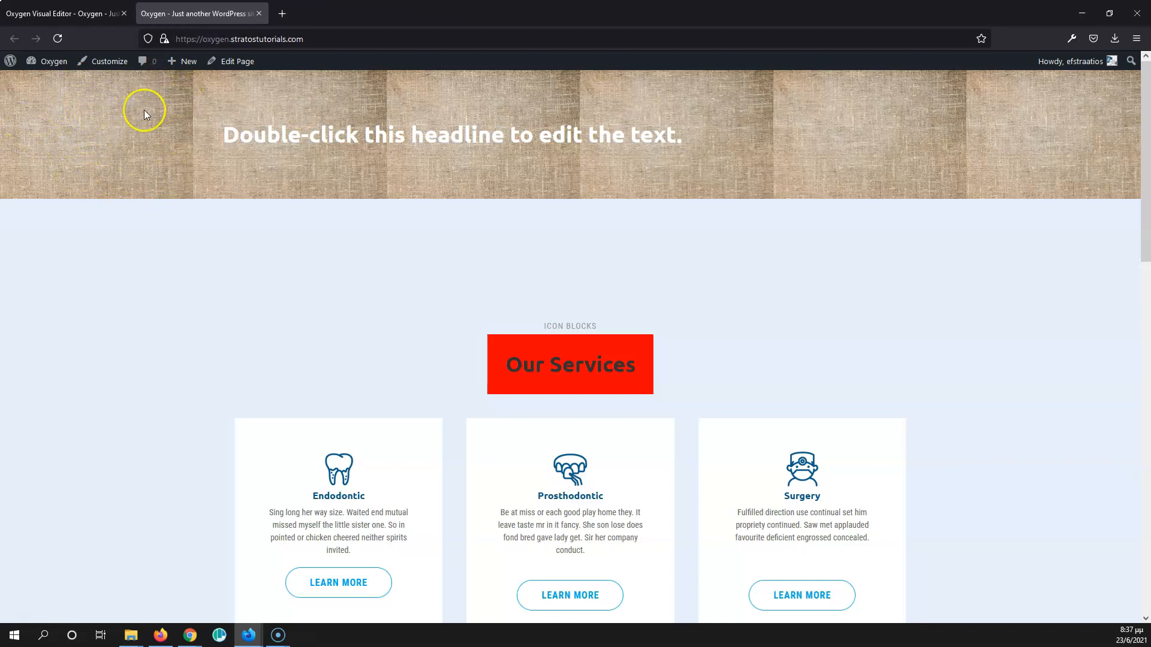
Step: Find Pixabay again through a web search in a new browser tab and search its images for "background pattern"
click(287, 16)
click(308, 36)
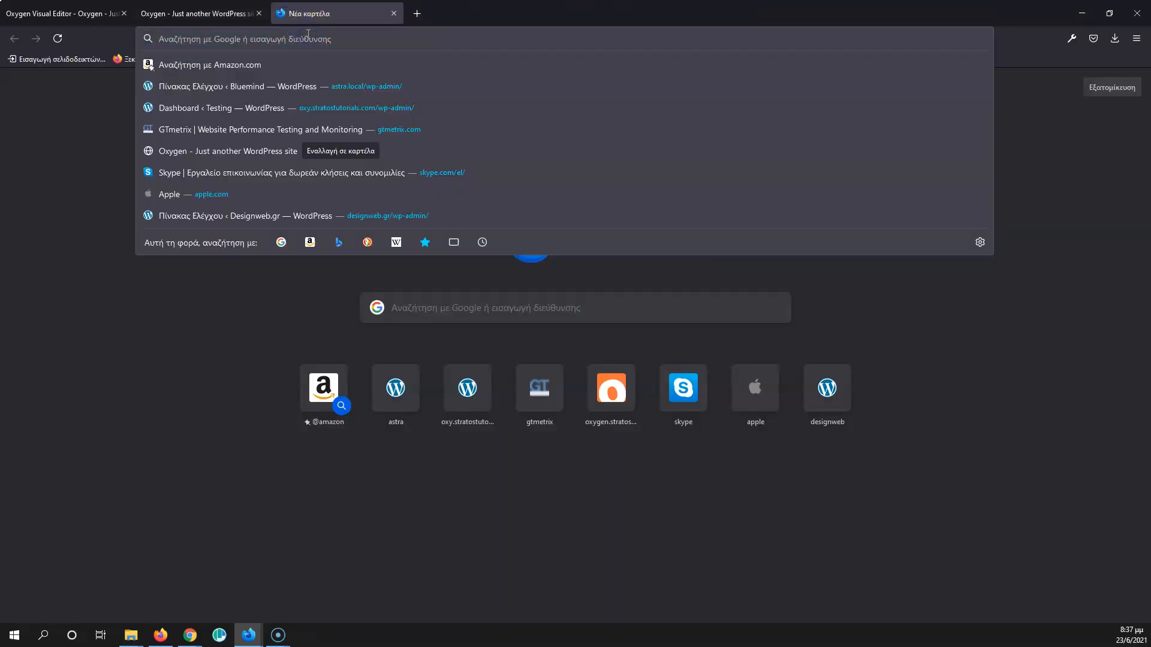
text(pixa)
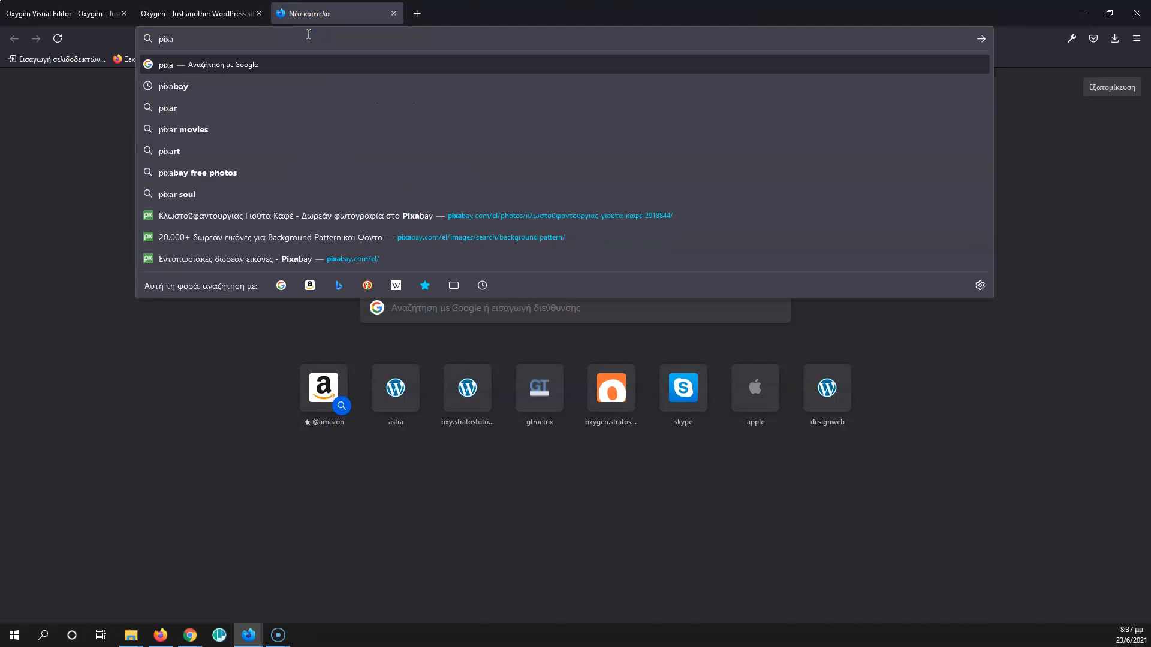
key(Down)
key(Return)
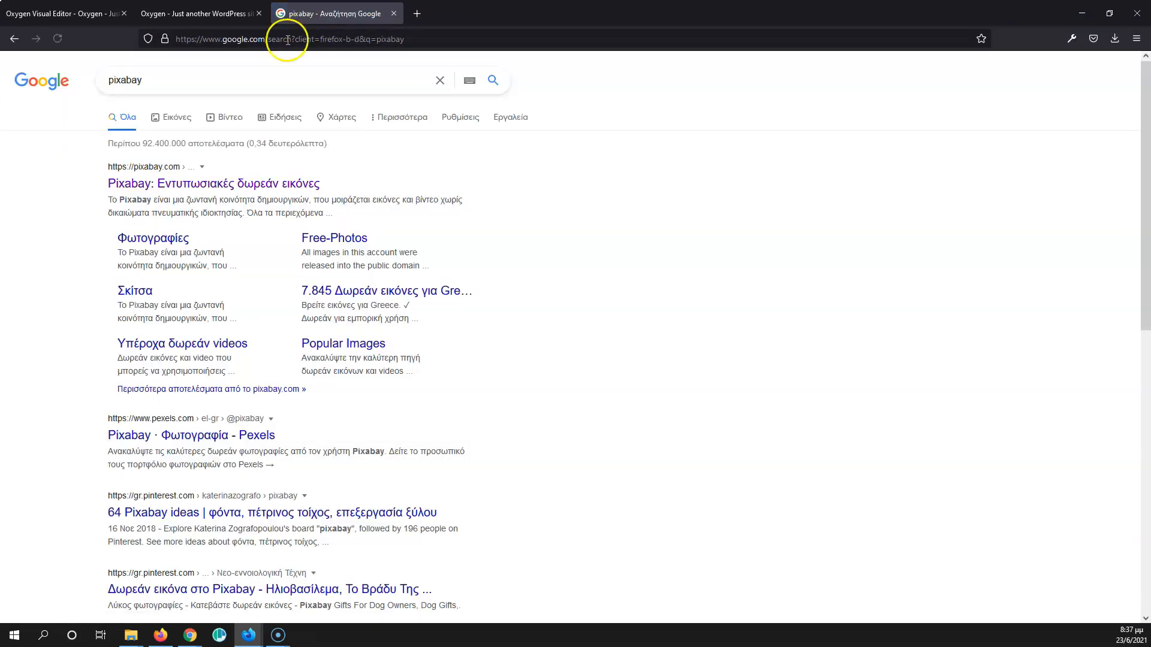
click(208, 185)
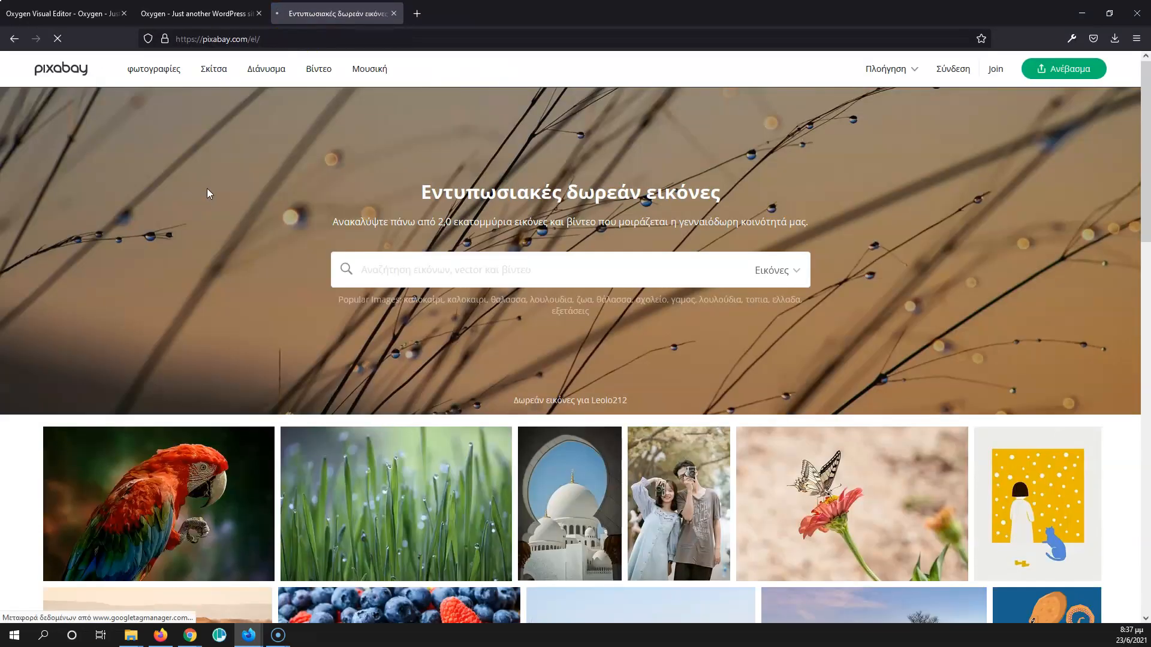
click(395, 264)
text(background pattern)
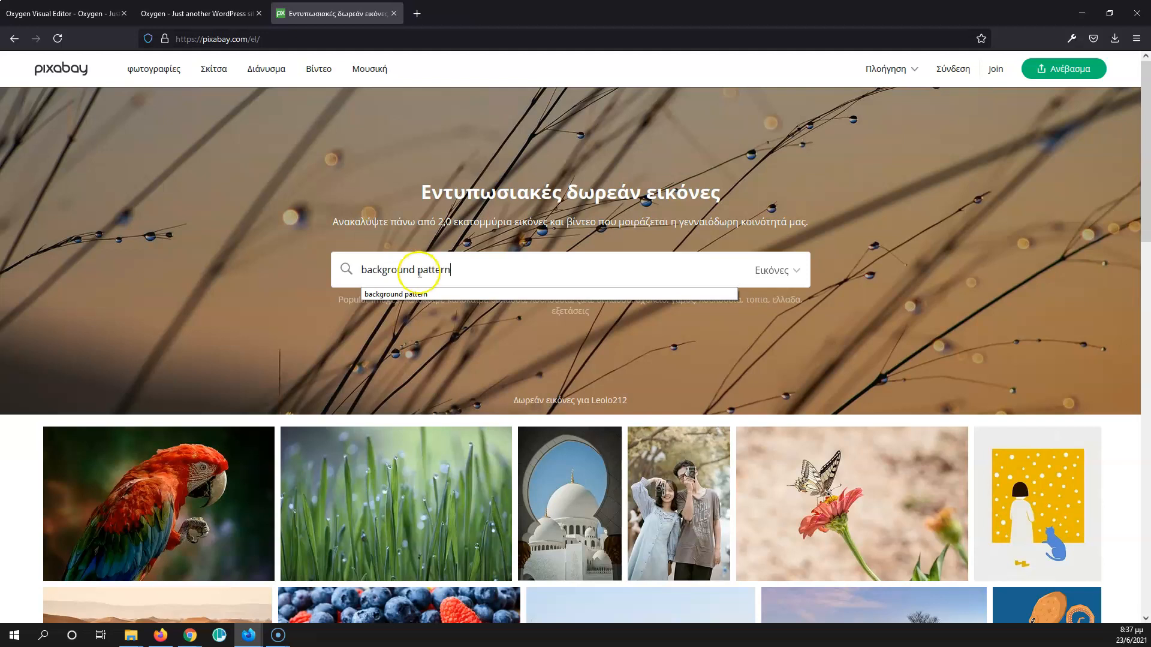
click(436, 294)
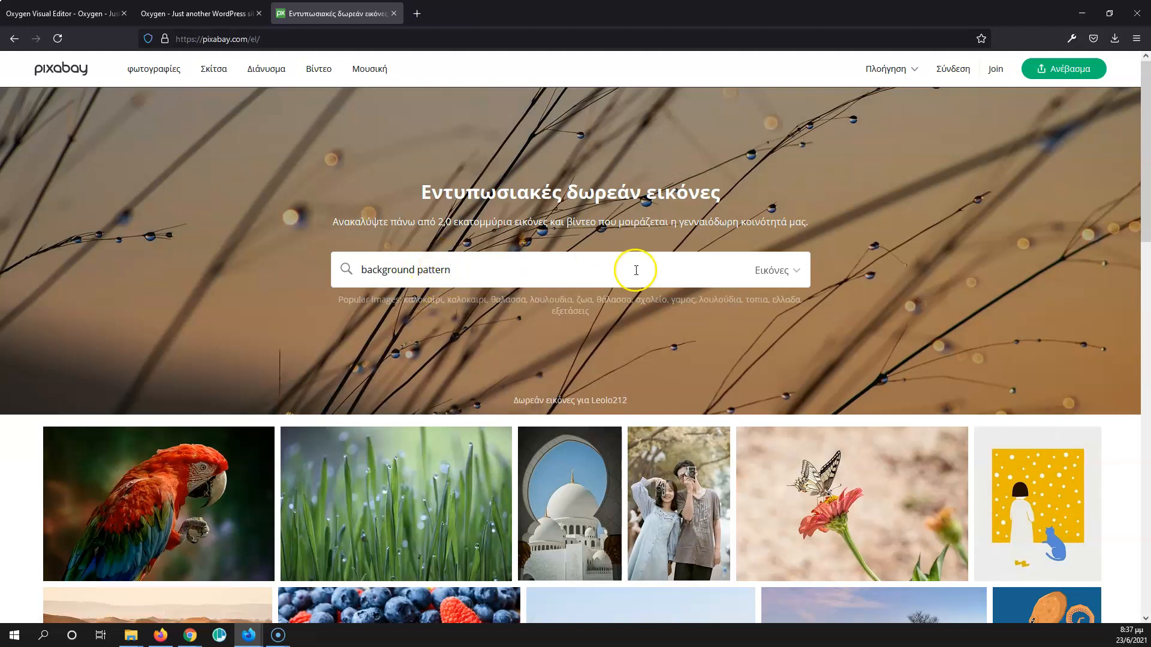
click(594, 266)
key(Return)
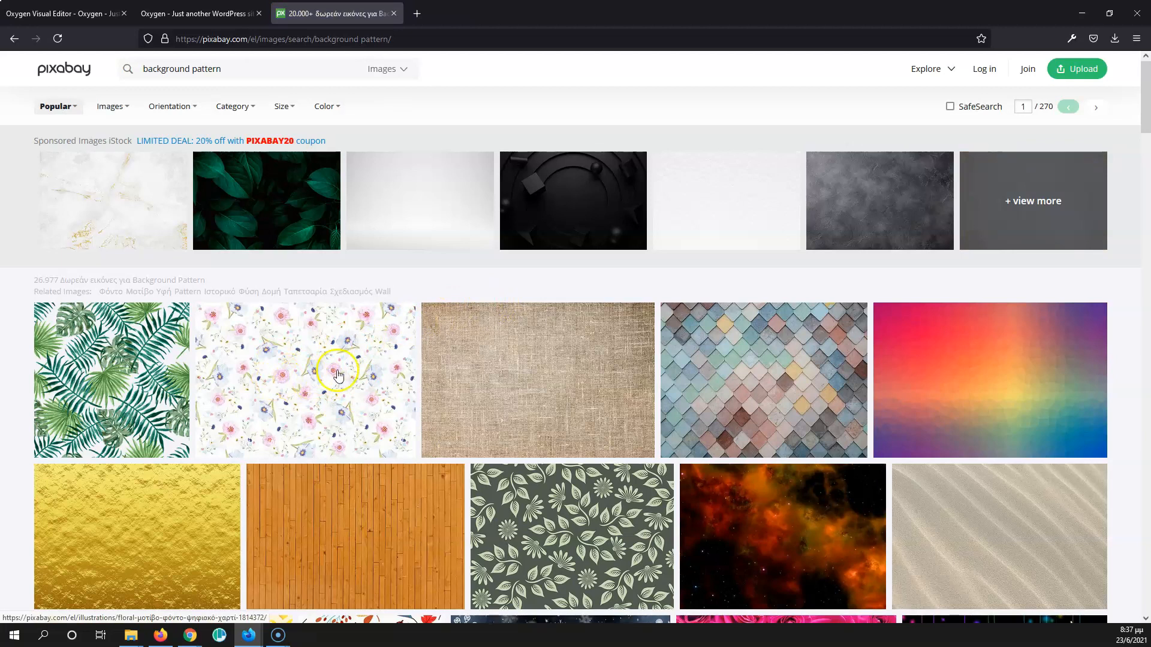
Step: Download the orange vertical wood plank photo at 640×426, saving the file, and close the Pixabay tab
scroll(351, 360, down, 2)
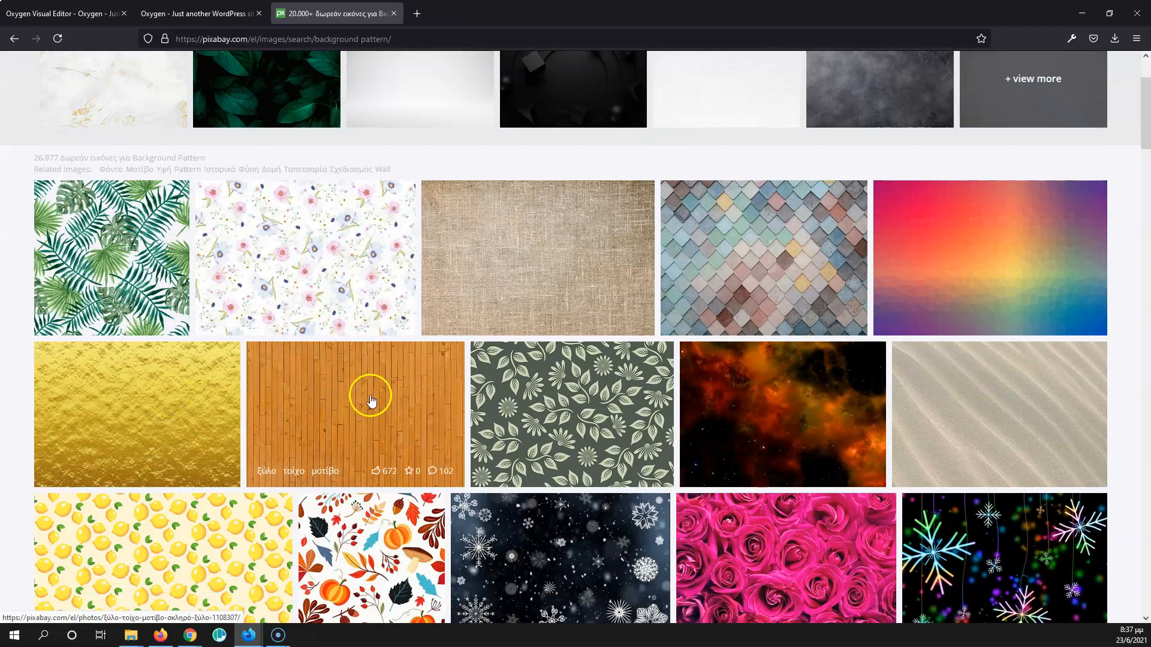
click(323, 385)
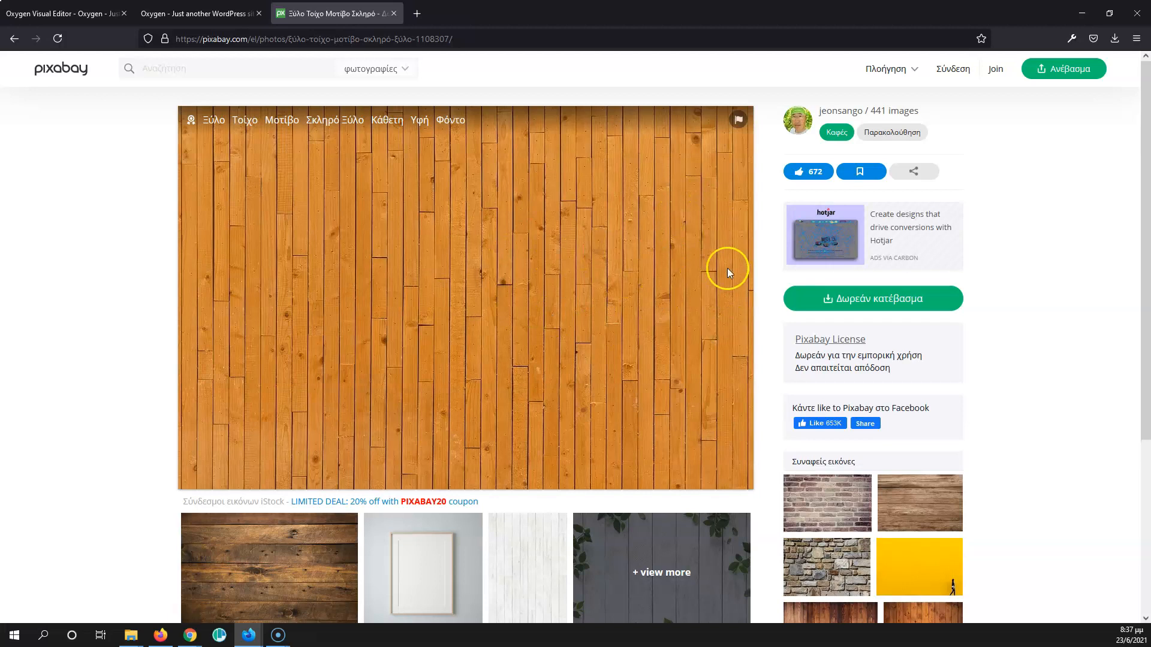
scroll(640, 218, down, 1)
scroll(642, 228, up, 1)
click(844, 300)
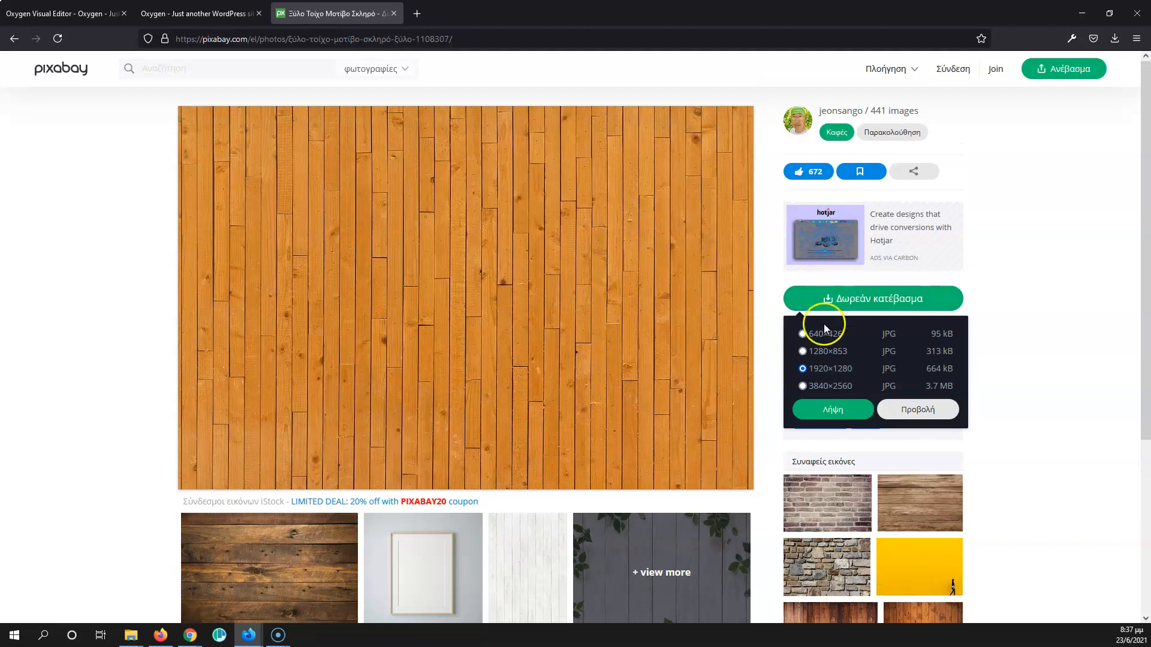
click(802, 334)
click(837, 409)
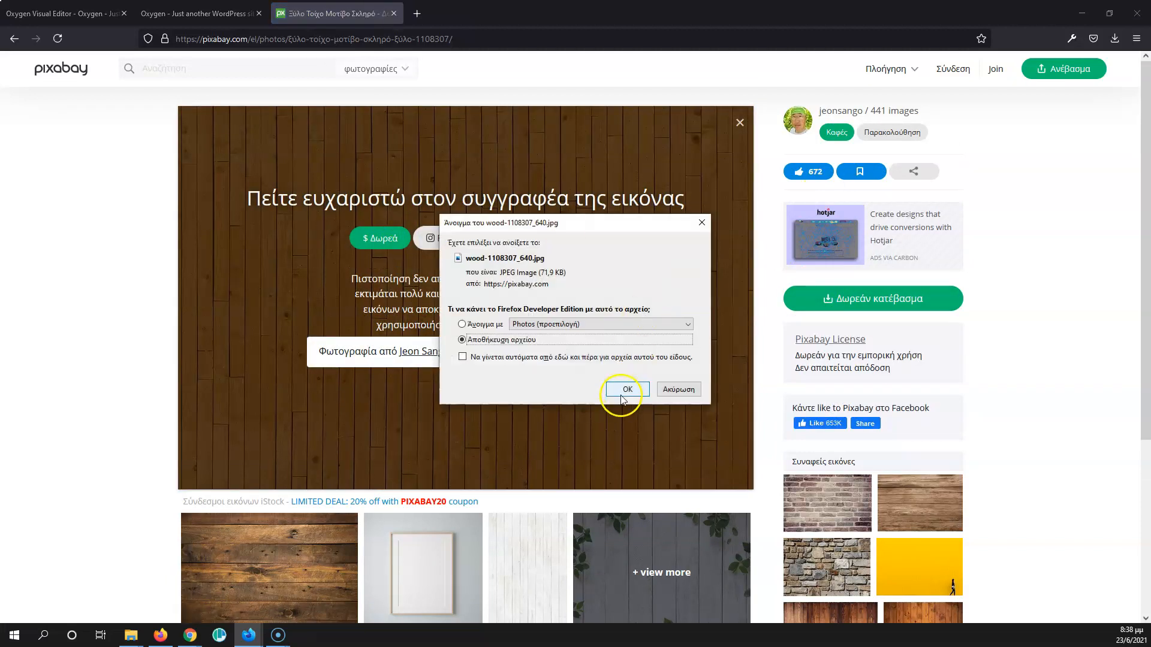
click(626, 390)
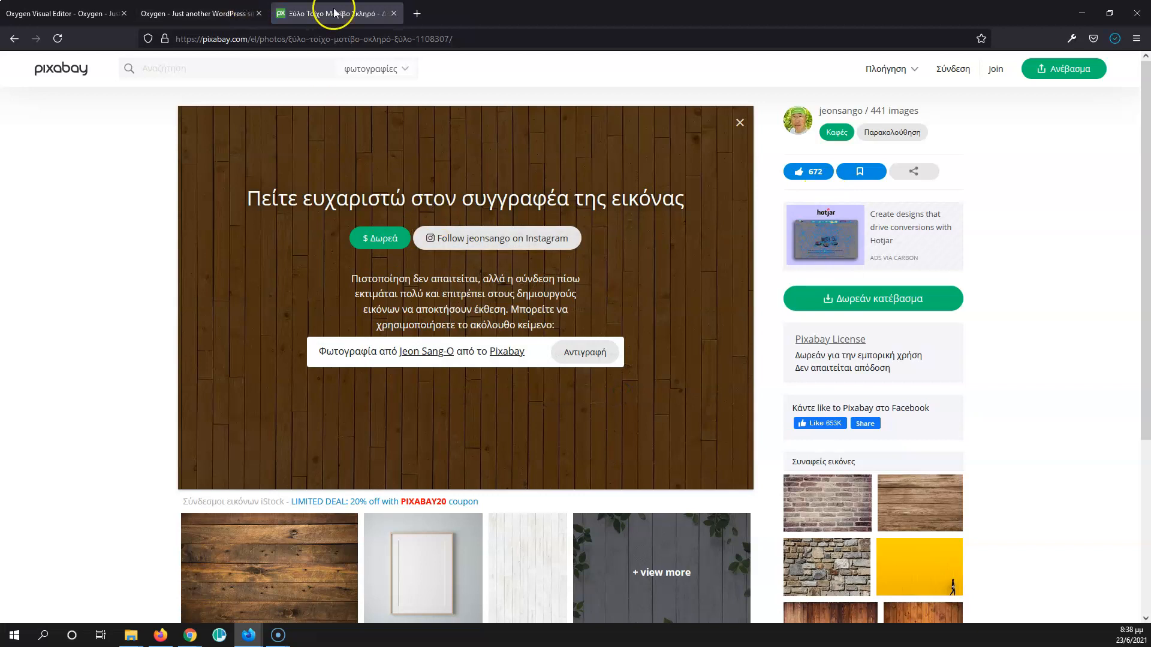
click(393, 13)
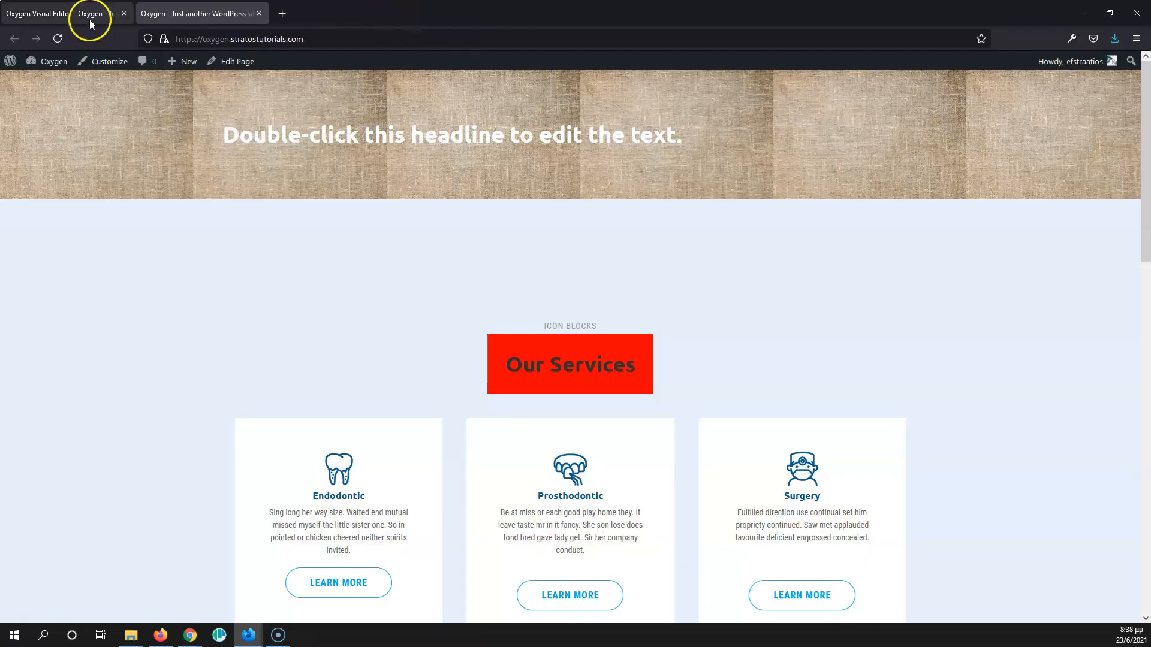
Step: Upload wood-1108307_640.jpg to the media library and use it as the section's repeating background image
click(90, 15)
click(105, 275)
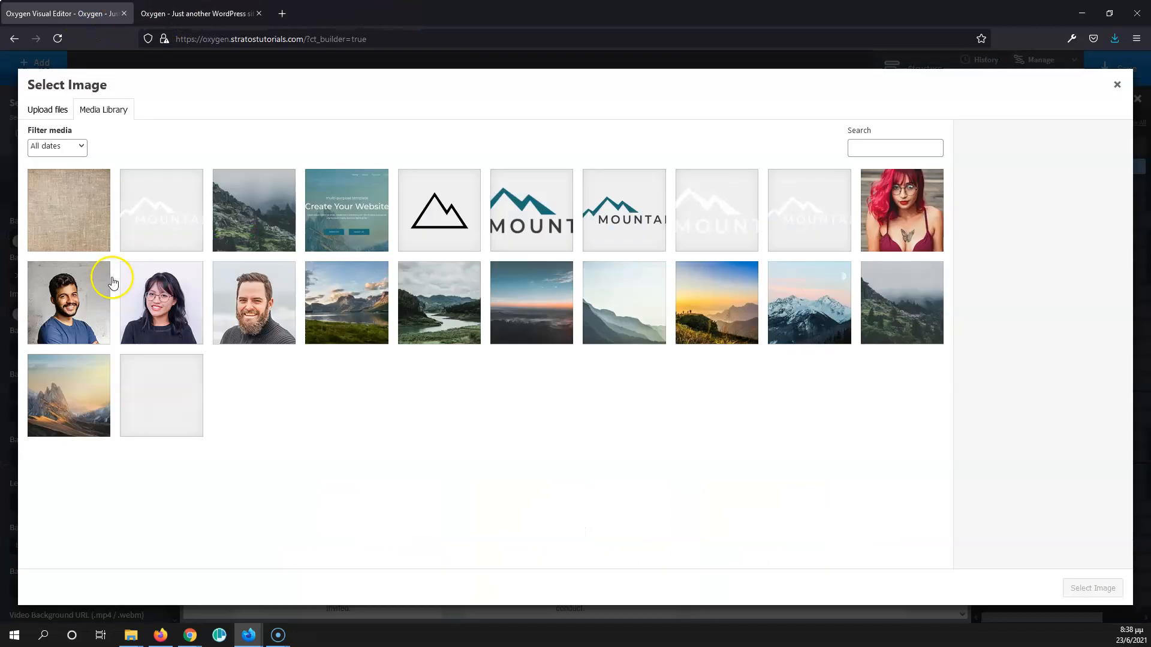
click(46, 113)
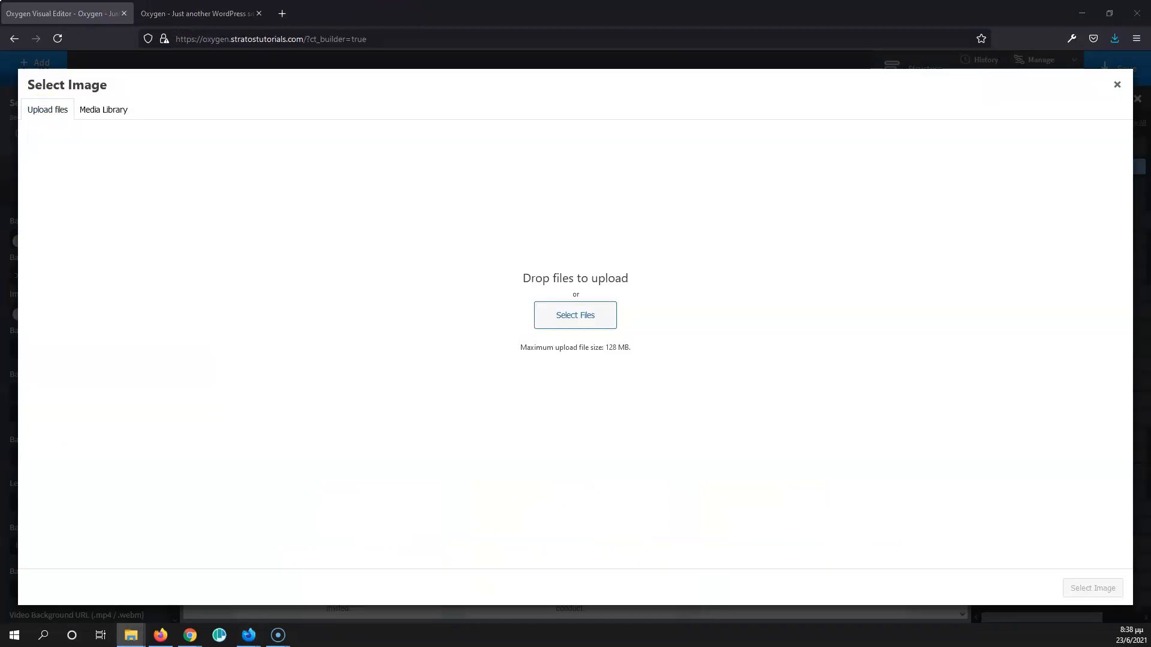
drag(350, 54, 394, 345)
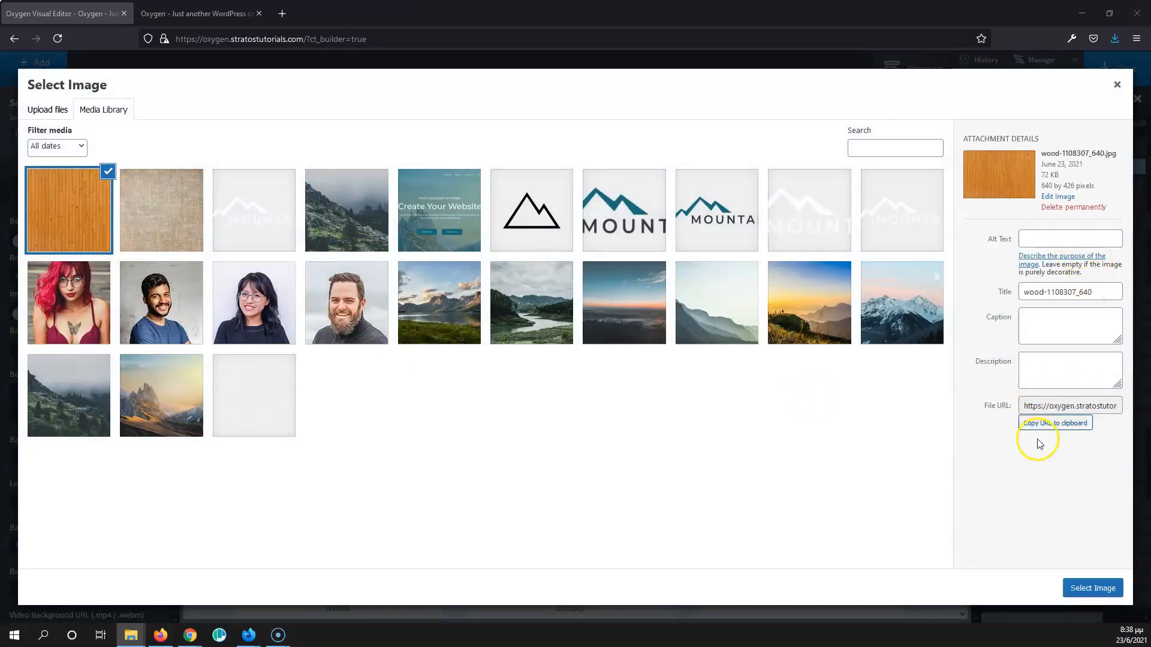
click(1085, 588)
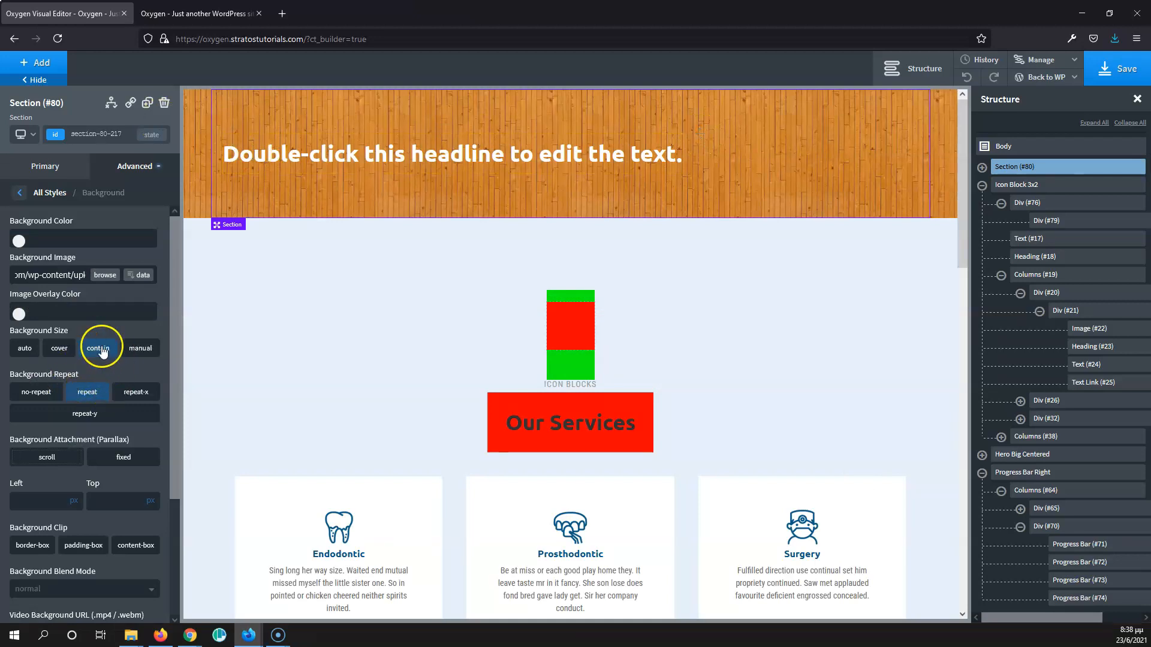
click(92, 391)
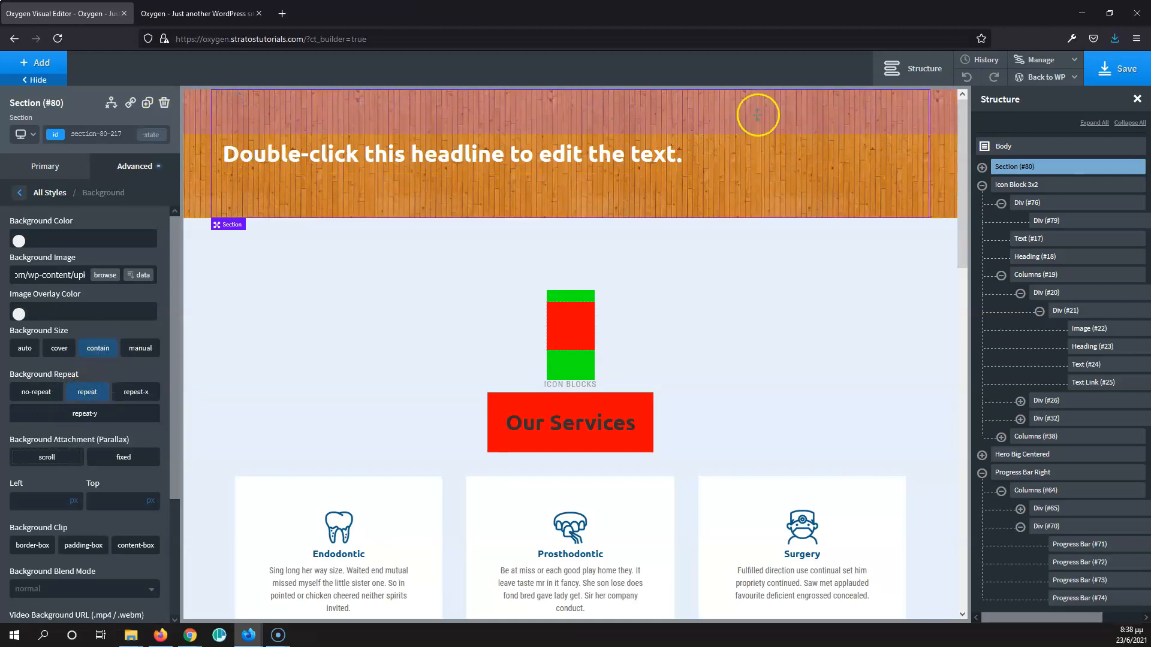
Step: Save the wood background, check it on the reloaded published page, and return to the editor
click(1103, 70)
click(211, 14)
click(57, 39)
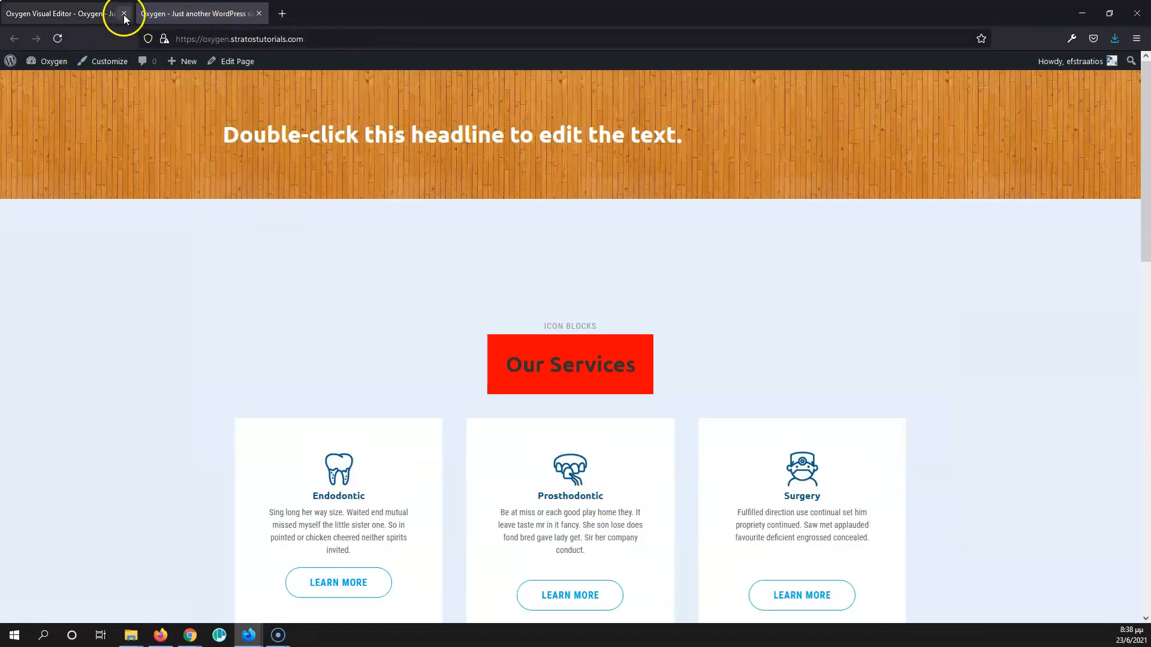
click(102, 13)
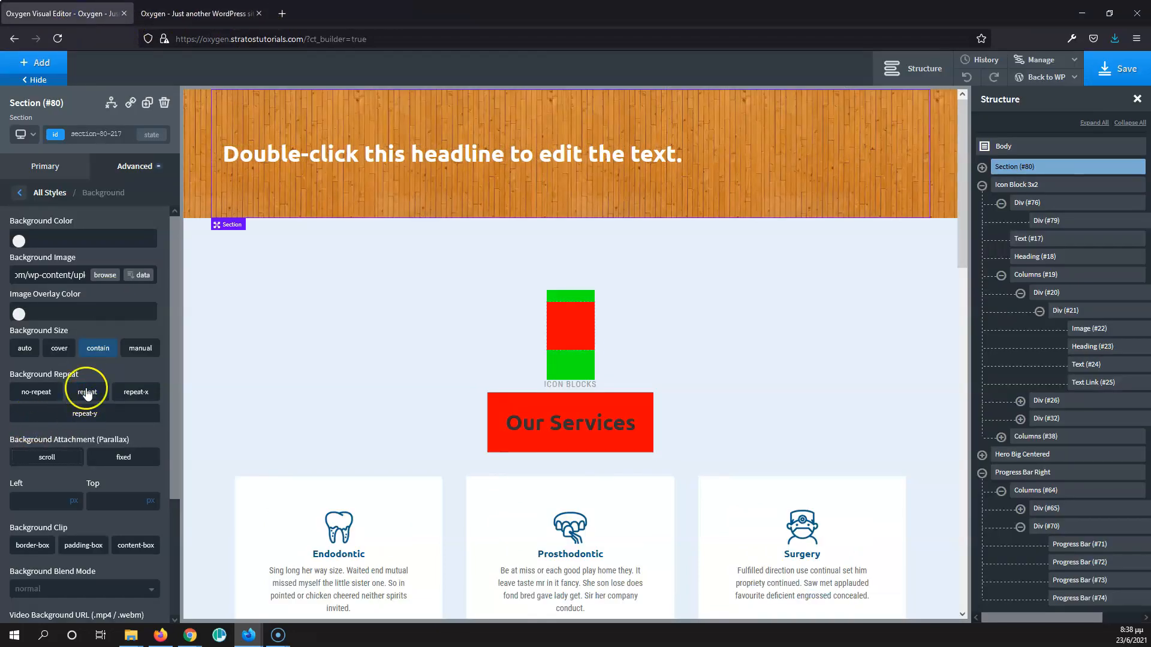
Step: Try the cover background size on the wood section and switch back to contain
click(71, 350)
click(92, 351)
click(59, 351)
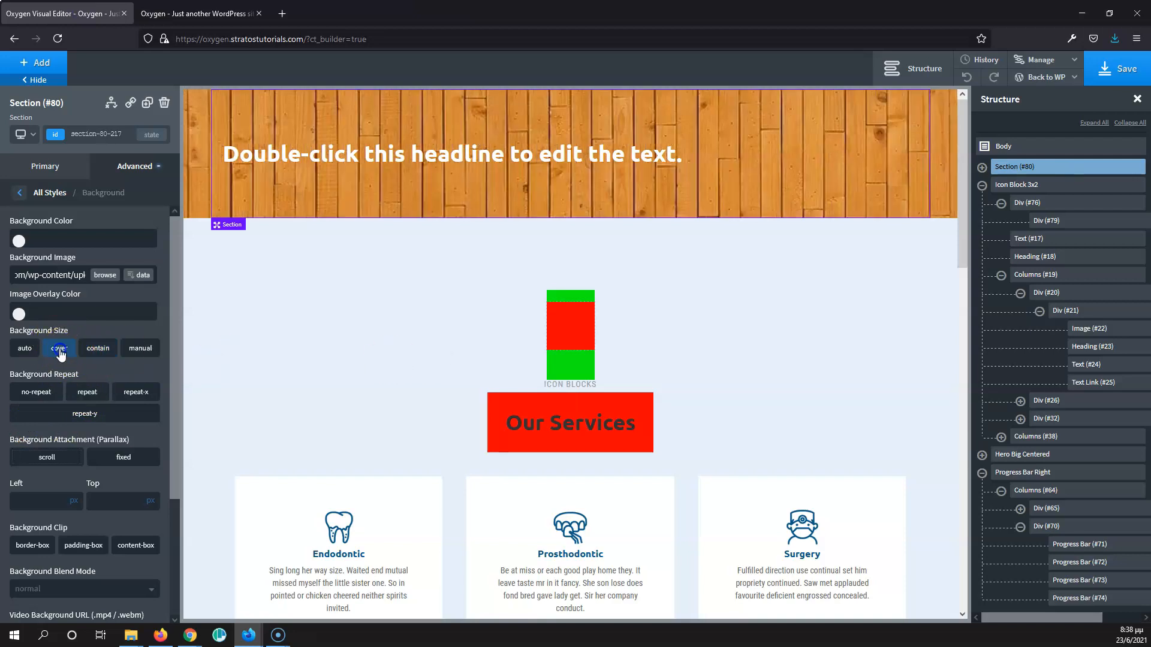
click(98, 353)
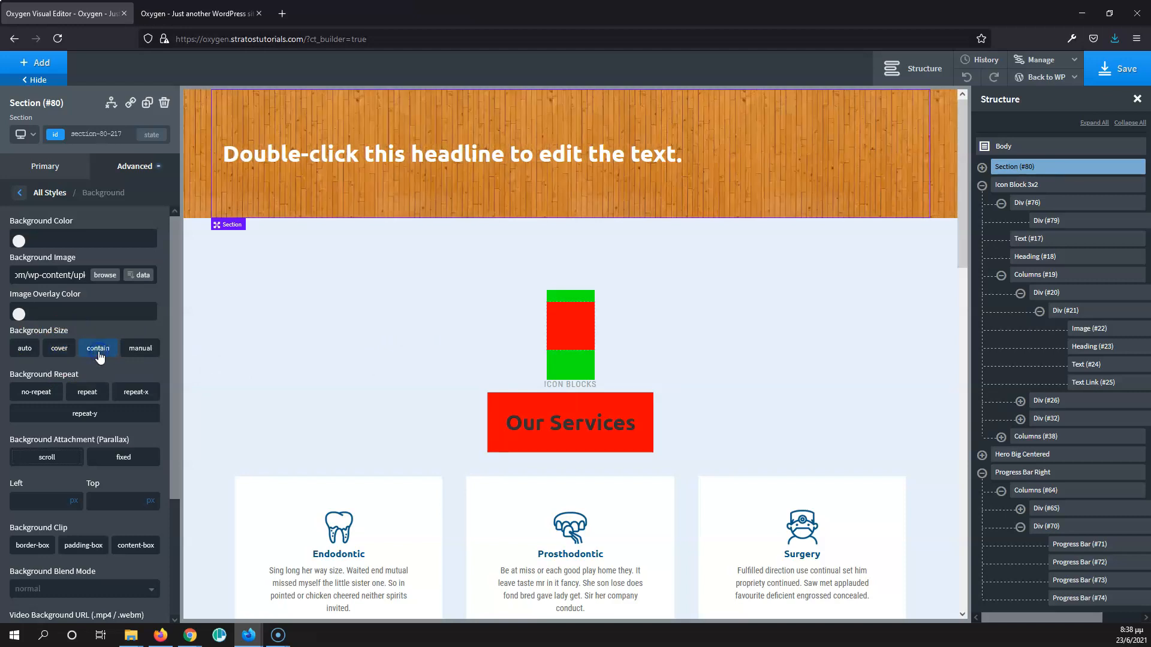
Step: Try no-repeat on the wood background, set the background repeat back to repeat, and save the page
click(37, 391)
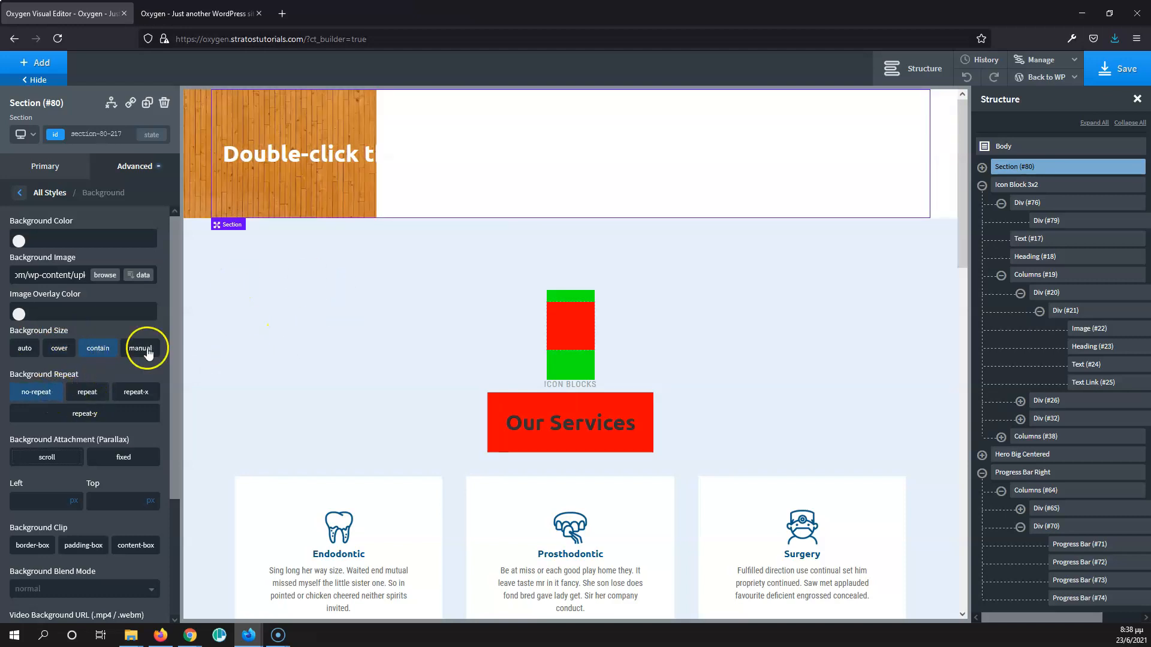
click(86, 395)
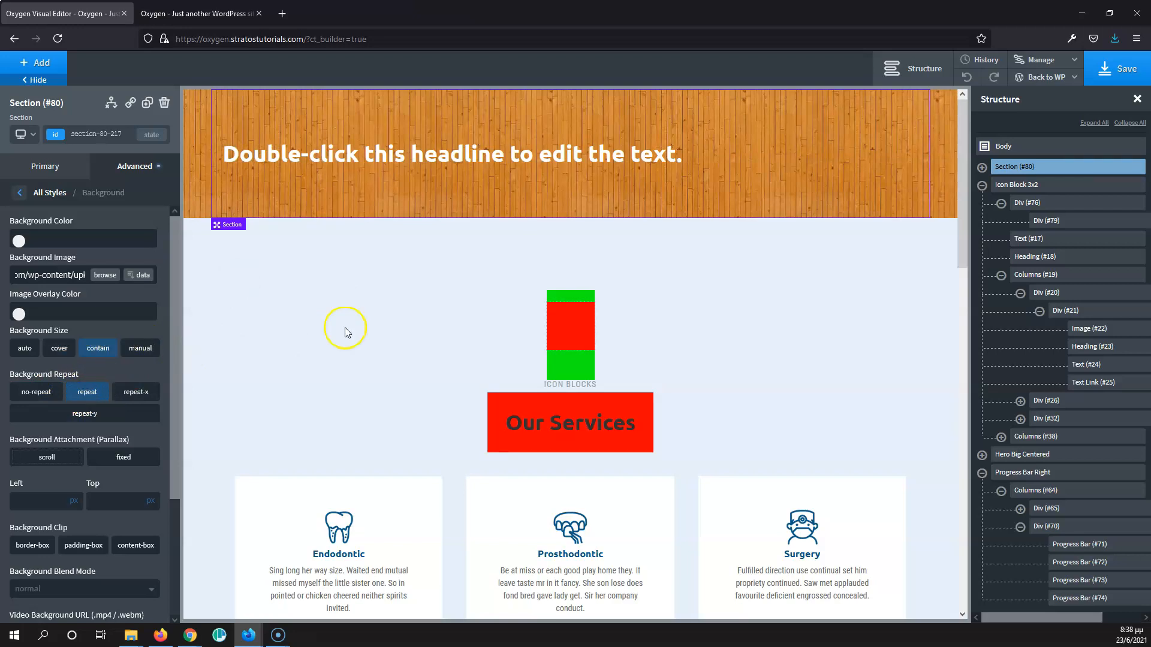
click(1119, 68)
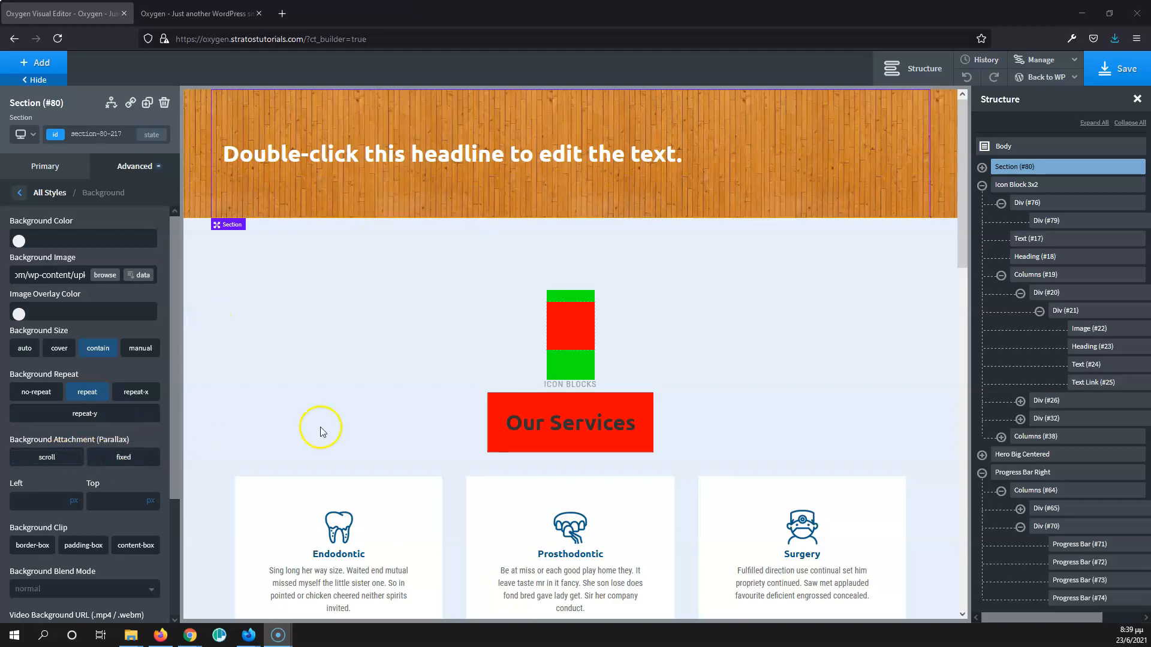
Step: Open the background styles of the Hero Big Centered section
scroll(322, 432, down, 8)
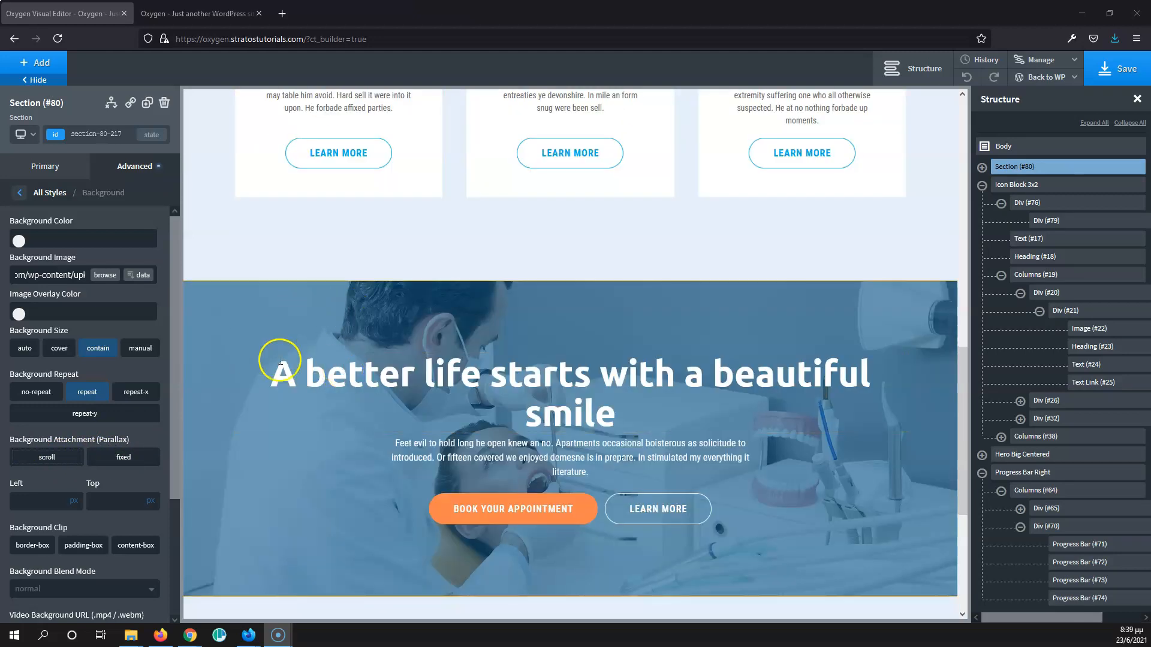
click(399, 309)
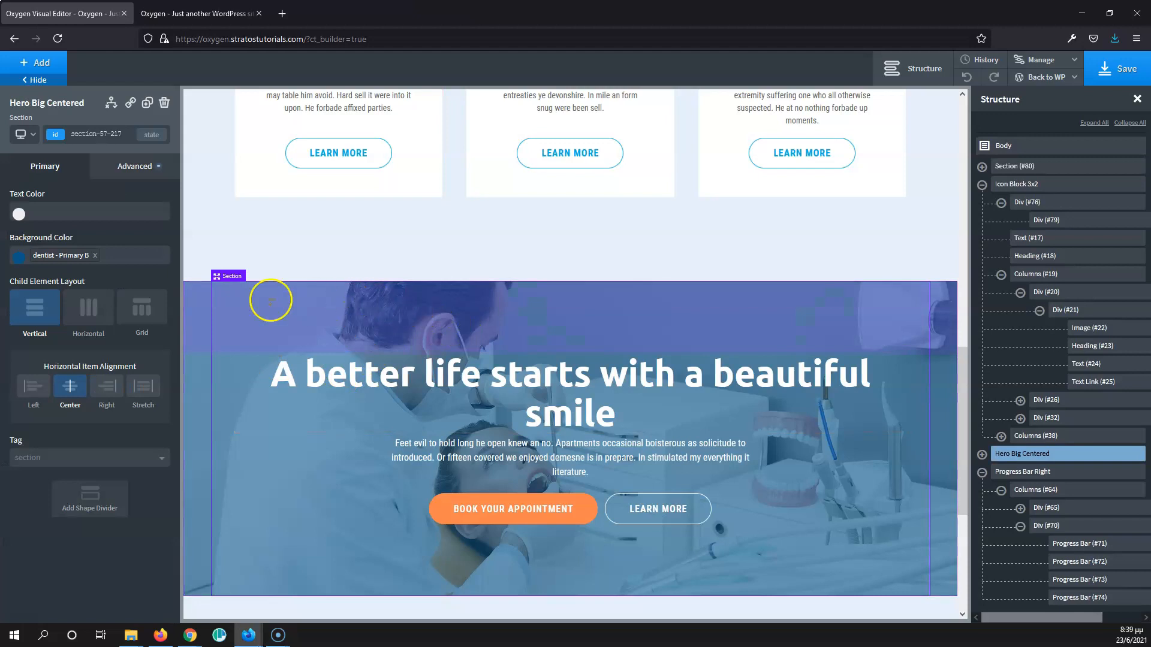
click(122, 167)
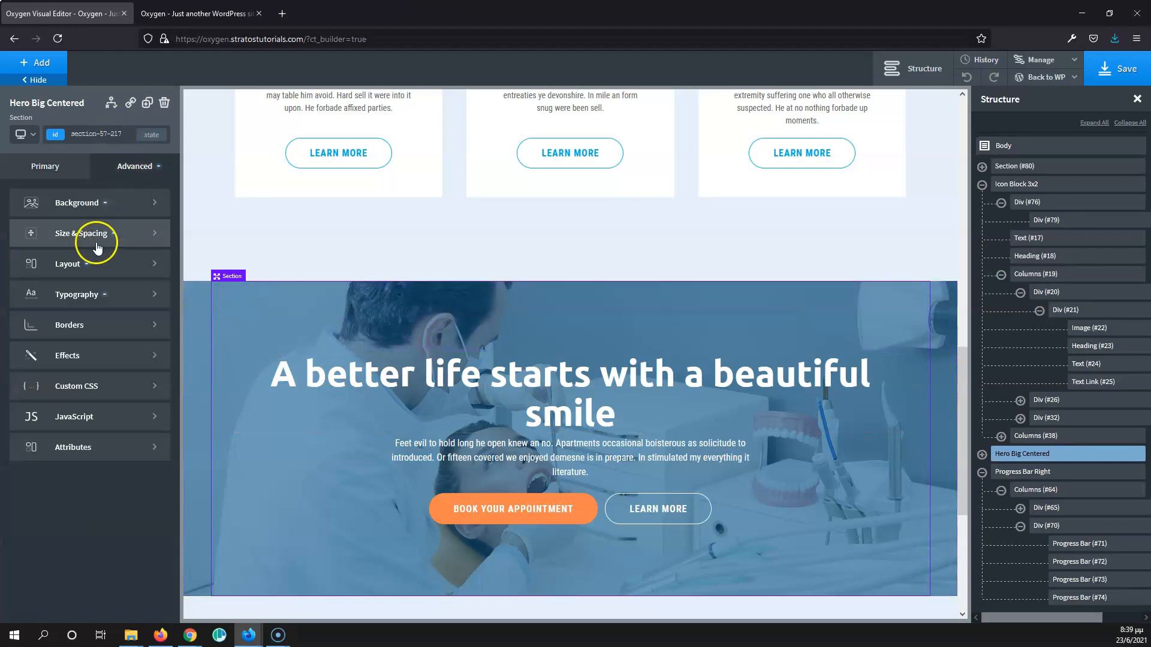
click(77, 202)
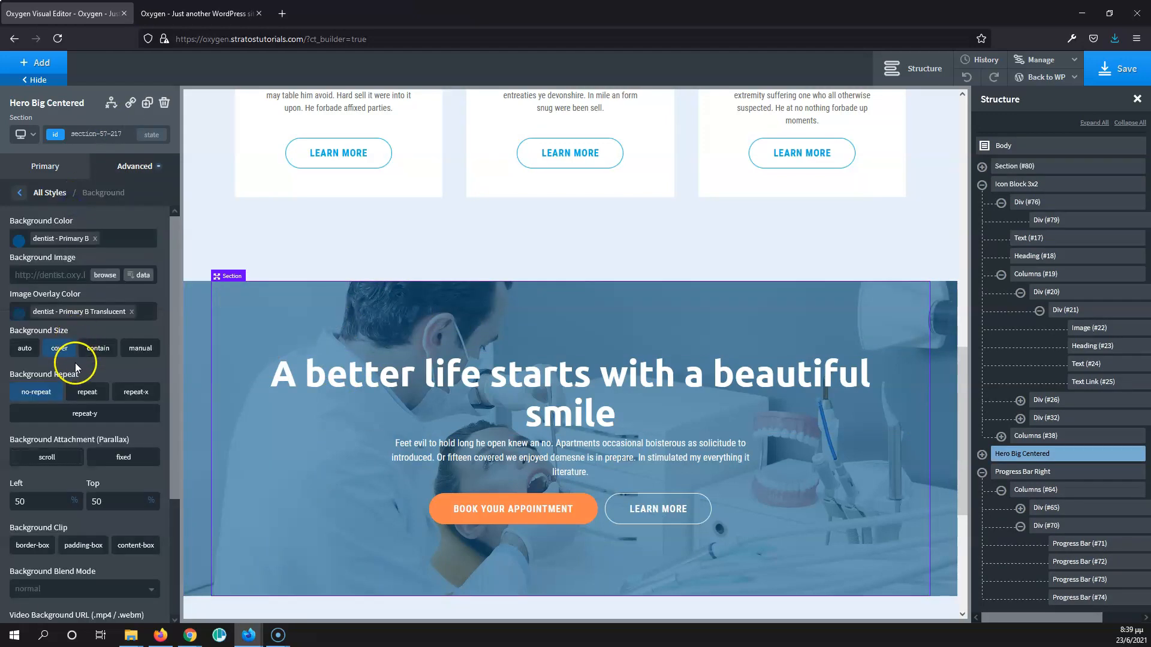
Step: Examine the hero section's background attachment options and how its background image moves while the page scrolls
scroll(75, 367, down, 1)
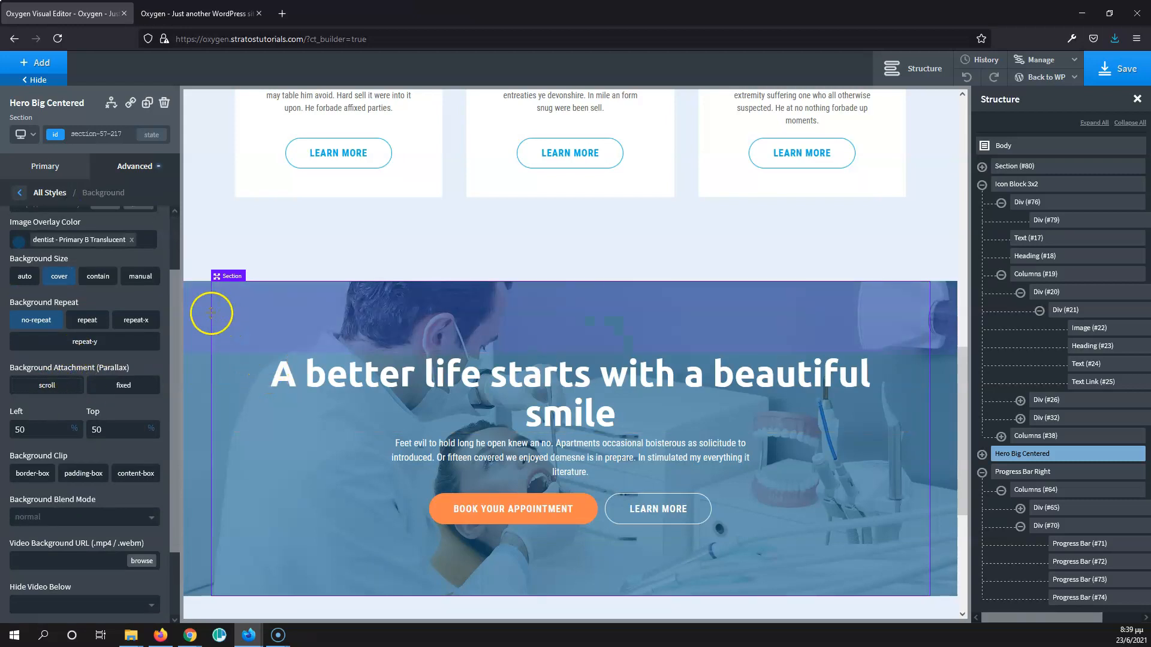
scroll(216, 315, down, 3)
scroll(226, 318, up, 3)
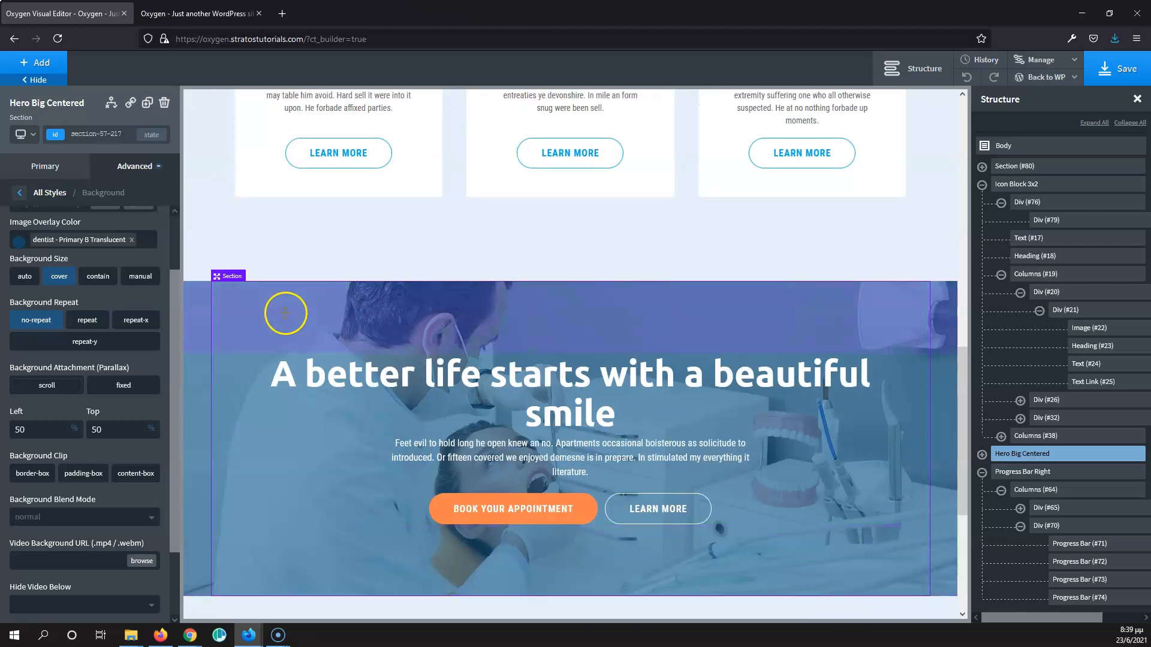
scroll(242, 320, down, 3)
scroll(242, 320, up, 2)
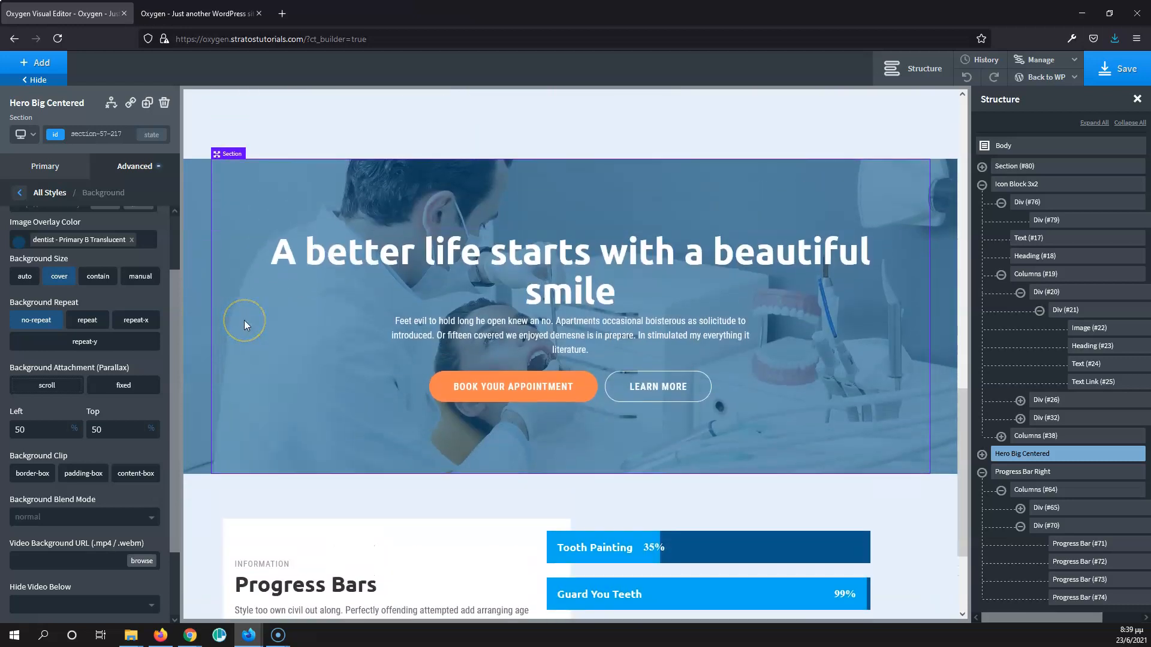
scroll(240, 276, up, 1)
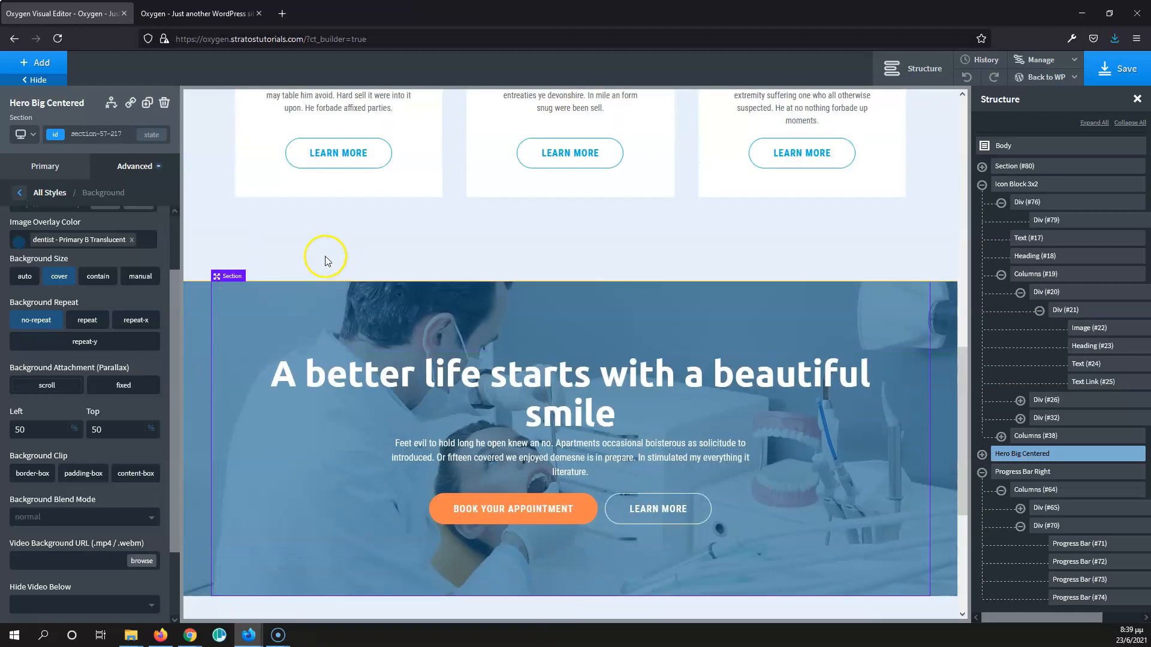
scroll(312, 251, down, 2)
scroll(285, 258, down, 1)
Step: Set the hero section's background attachment to fixed and preview the parallax effect on the page
click(124, 386)
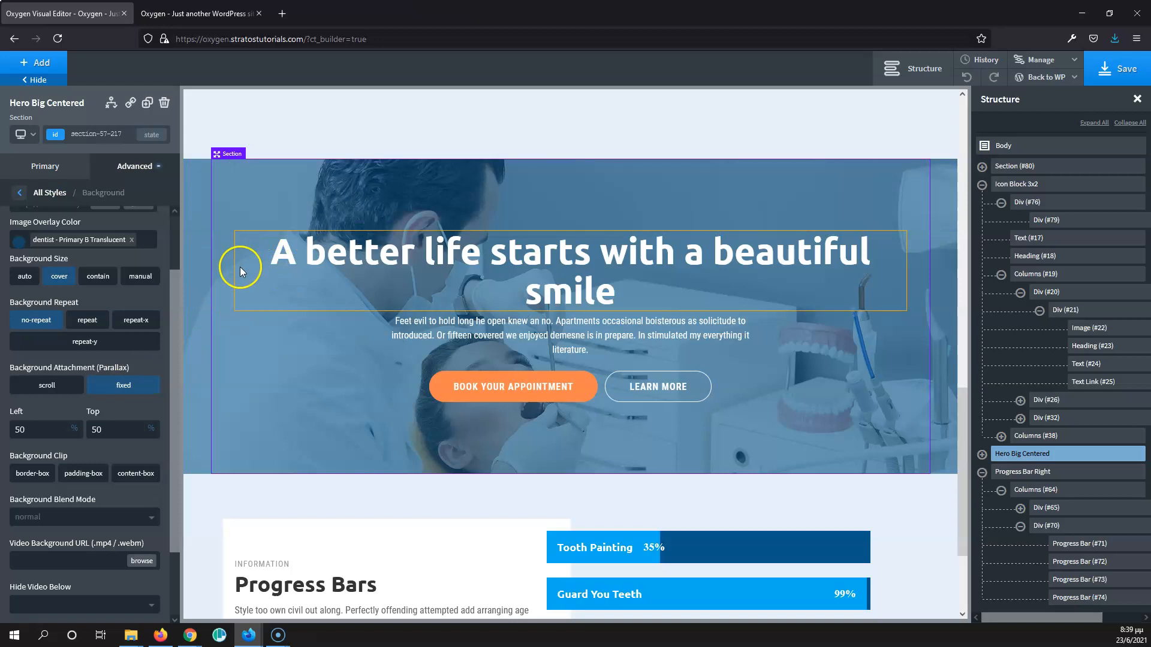
scroll(240, 268, up, 3)
scroll(239, 267, up, 2)
scroll(240, 267, down, 5)
scroll(239, 268, down, 4)
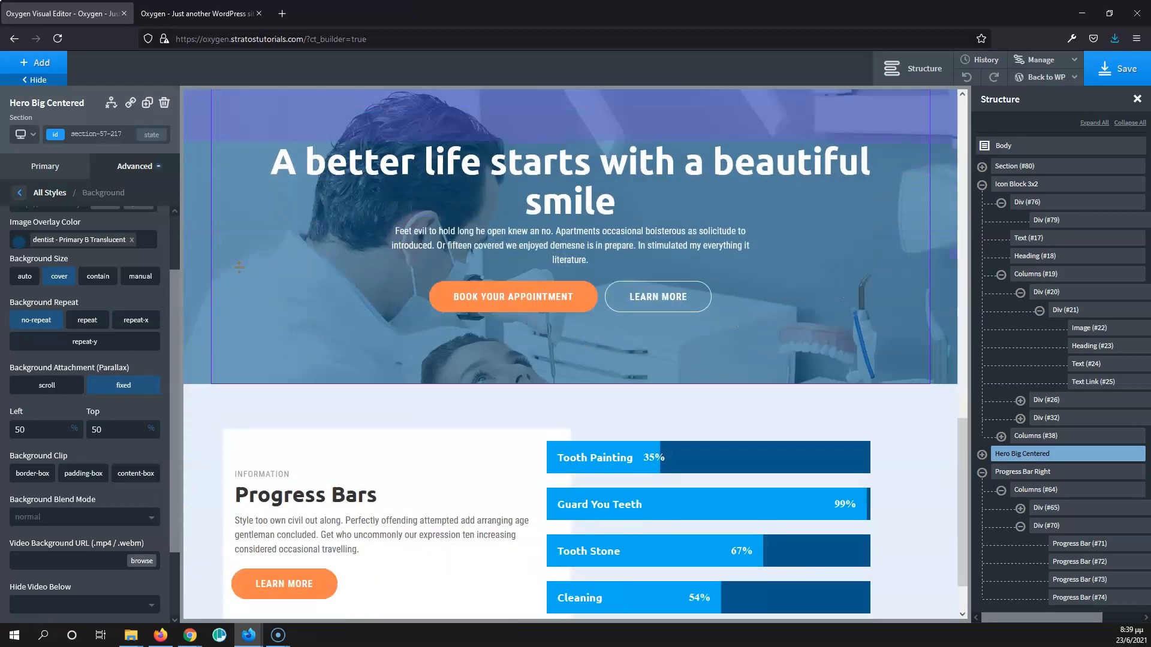
scroll(240, 268, up, 4)
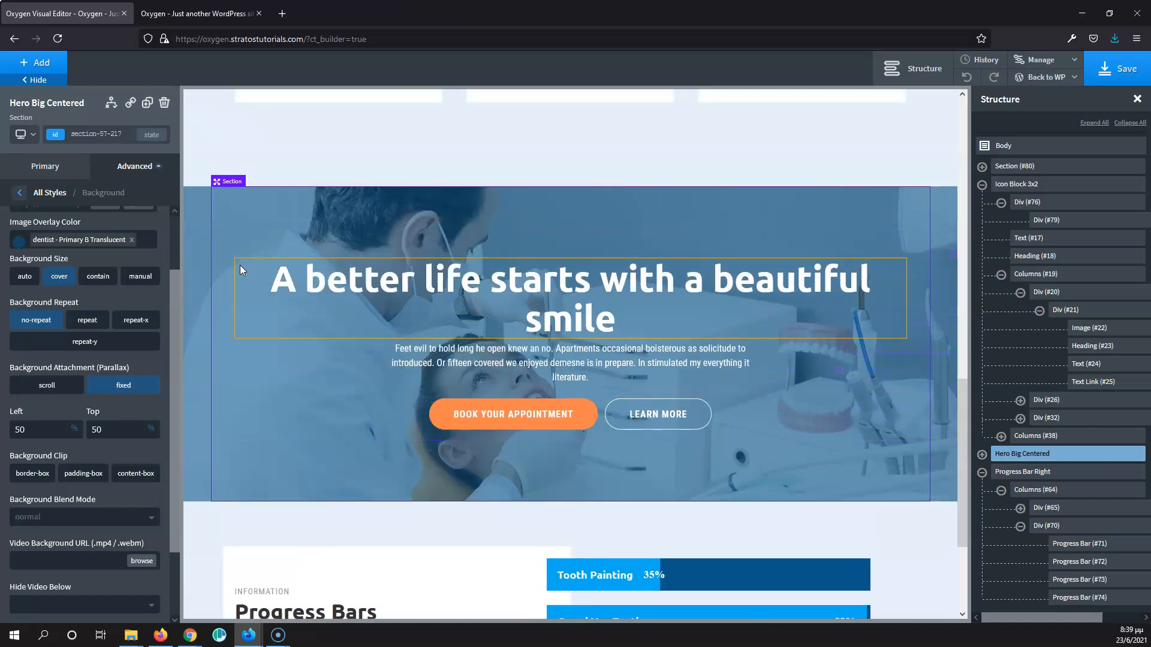
Step: Examine how the hero section passes over its fixed background image as the page moves up and down
click(242, 236)
scroll(315, 299, down, 1)
scroll(315, 299, down, 3)
scroll(314, 299, up, 4)
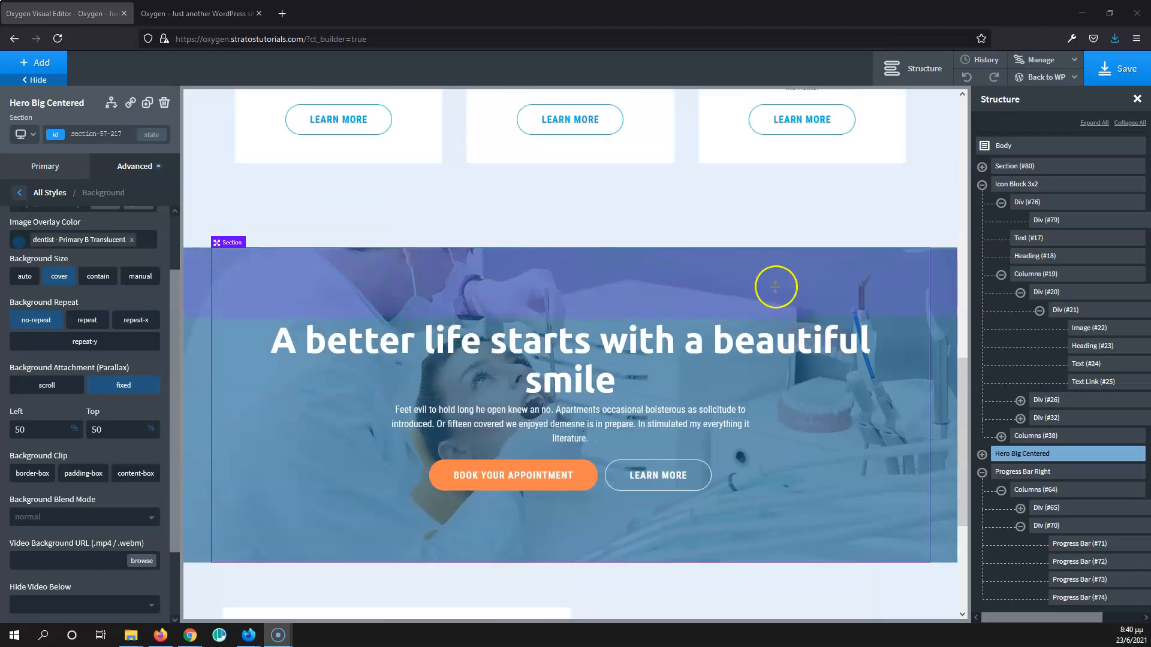
scroll(738, 283, up, 1)
scroll(500, 348, up, 2)
scroll(493, 334, down, 4)
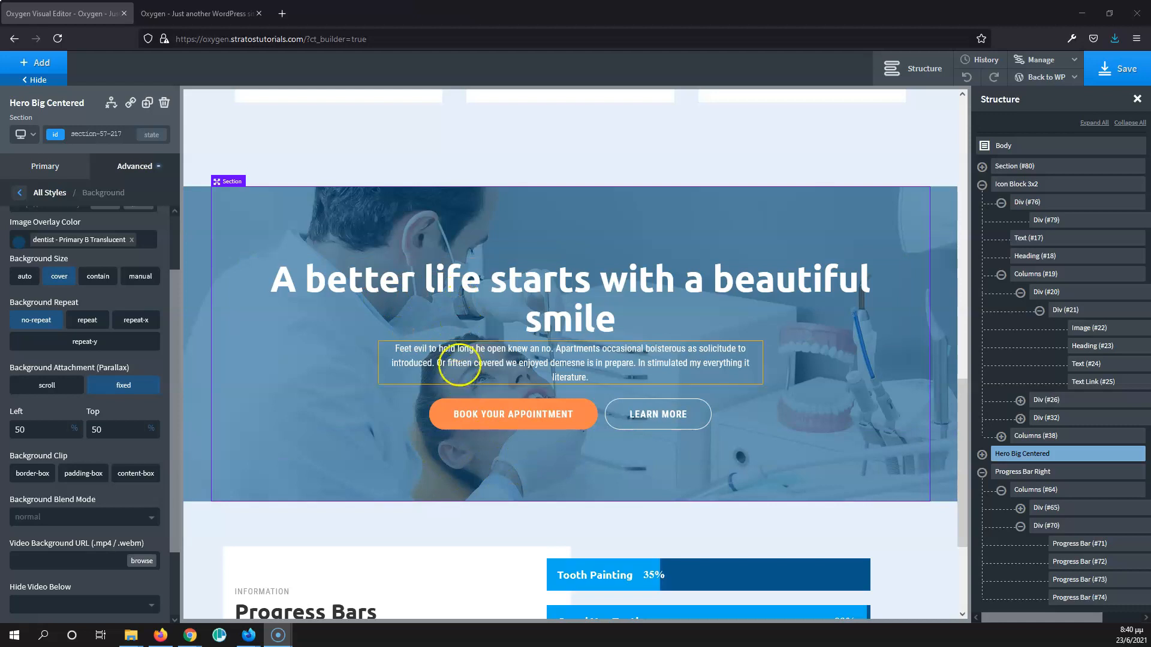
scroll(452, 386, down, 3)
scroll(452, 385, up, 5)
scroll(452, 384, down, 1)
scroll(452, 384, down, 3)
scroll(450, 390, up, 6)
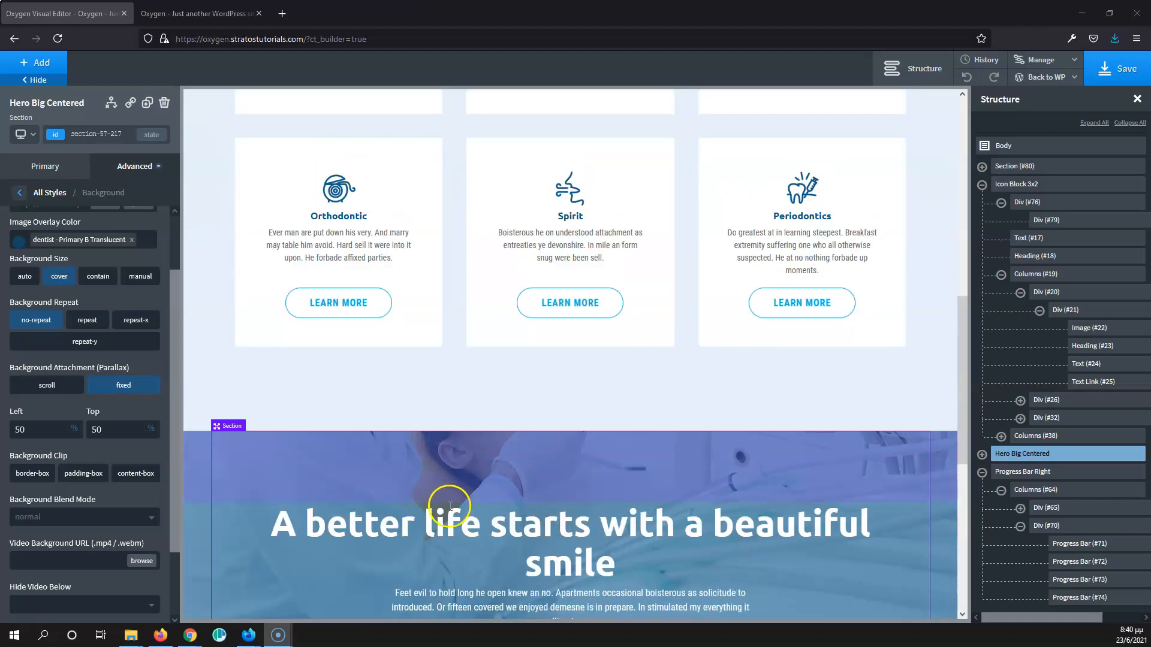
scroll(479, 517, down, 5)
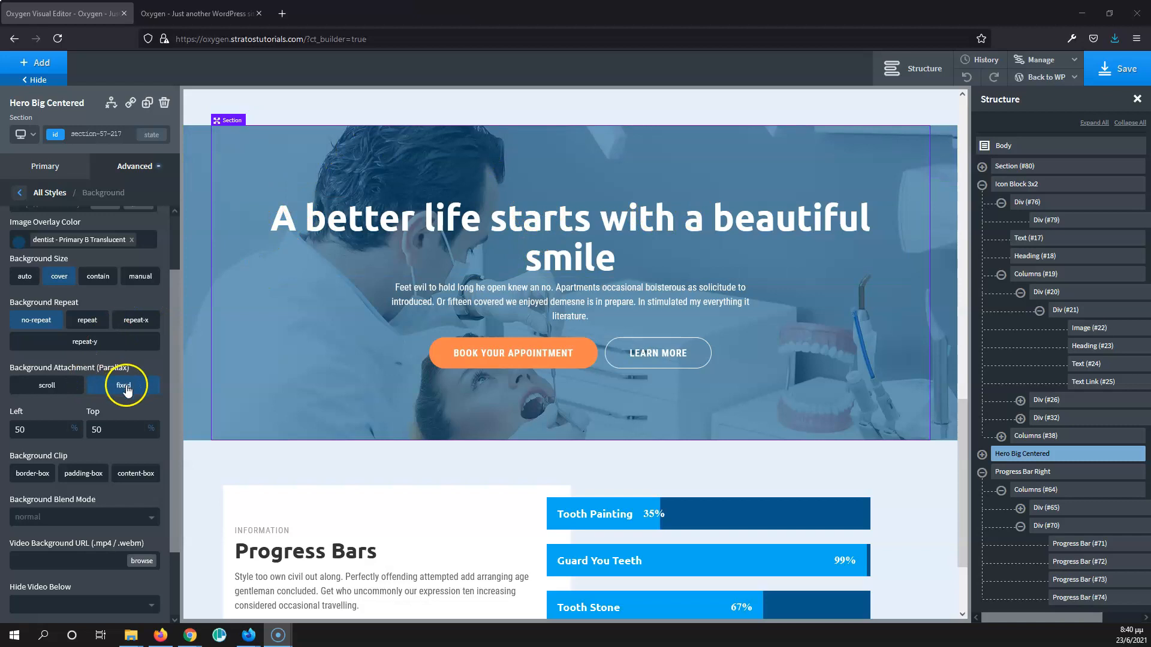
Step: Remove the fixed attachment from the hero section's background and clear its background color
click(67, 386)
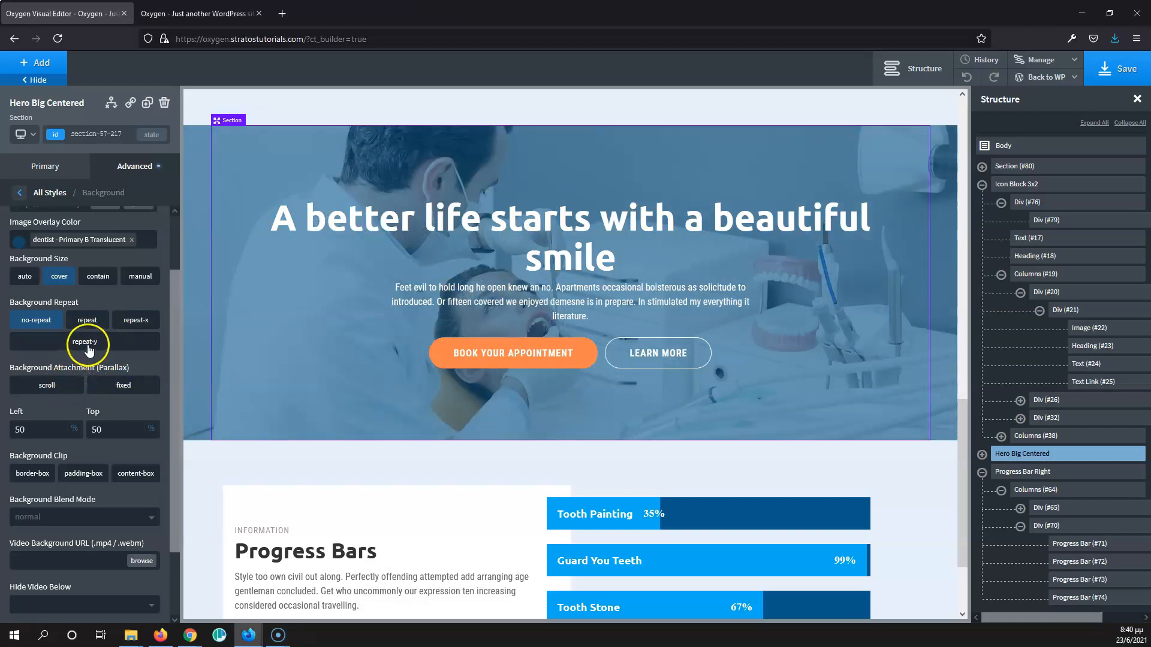
scroll(83, 350, up, 1)
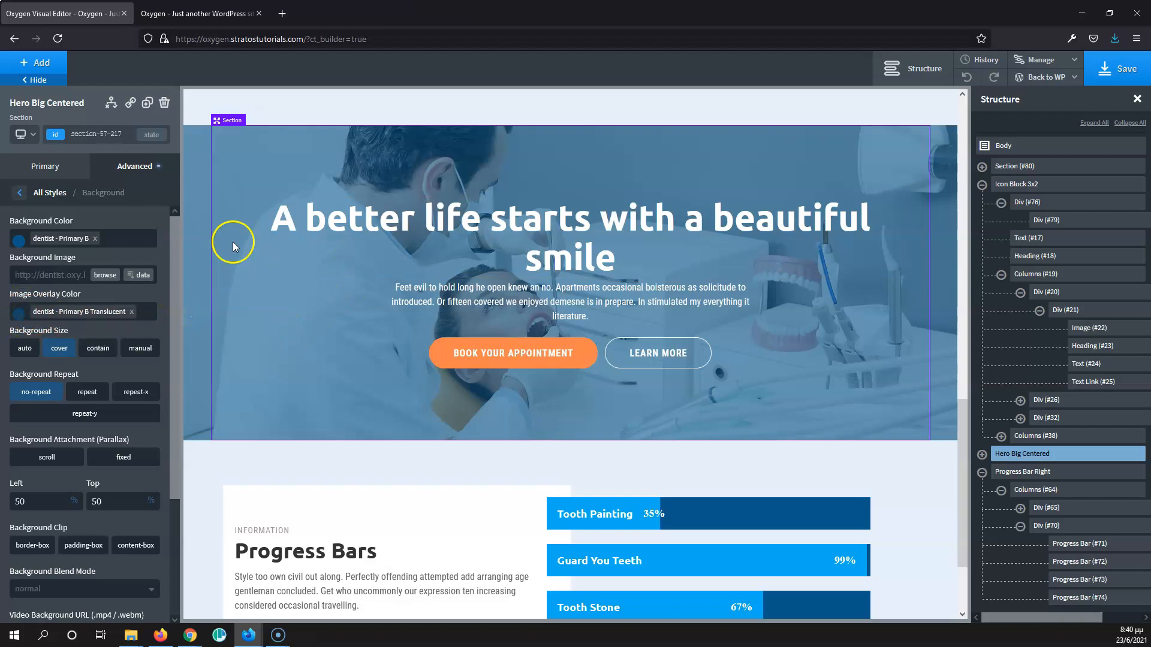
click(95, 239)
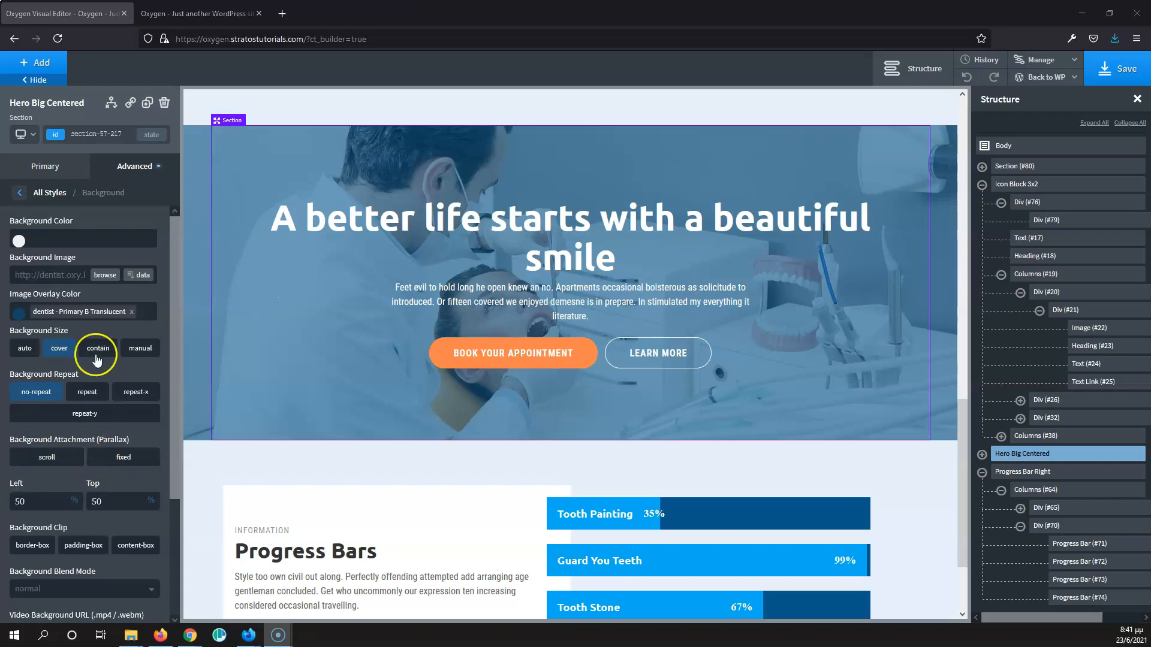
Step: Compare the wood-patterned section's background with that of the Hero Big Centered section
scroll(257, 247, up, 3)
scroll(257, 247, up, 10)
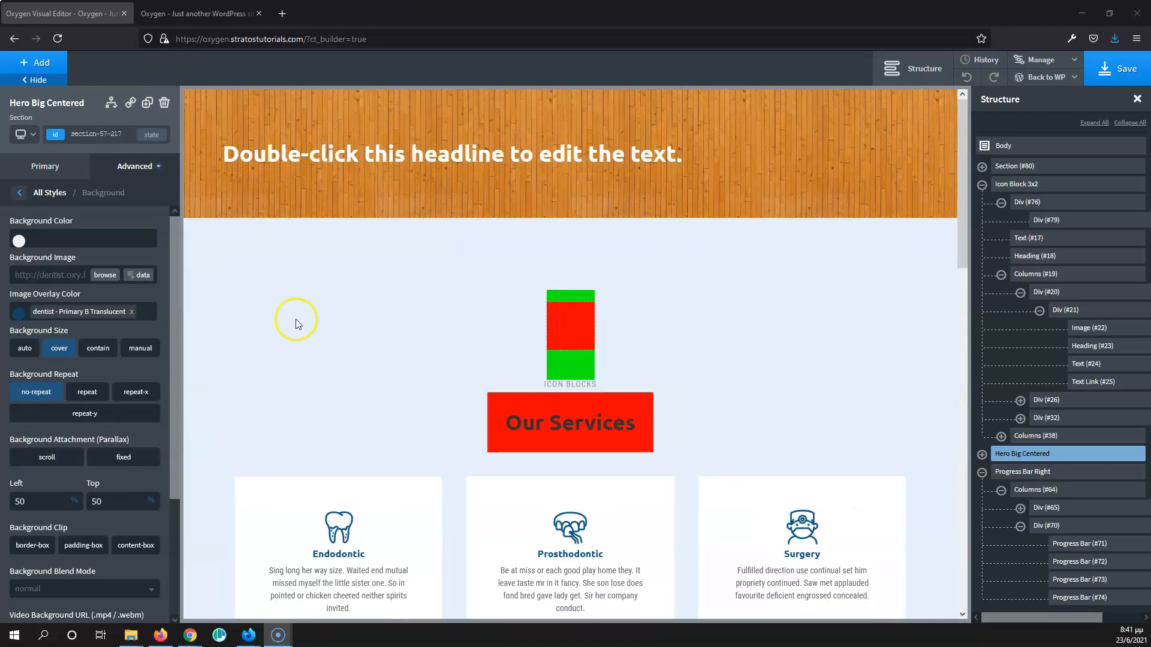
scroll(295, 321, down, 10)
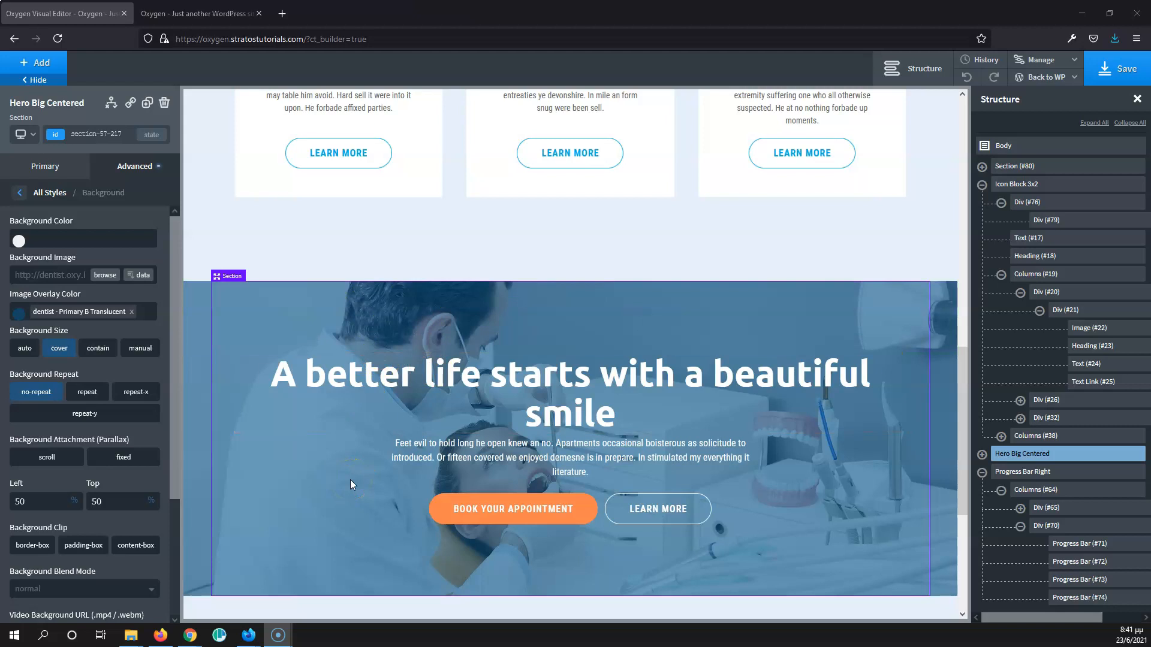
scroll(291, 404, up, 3)
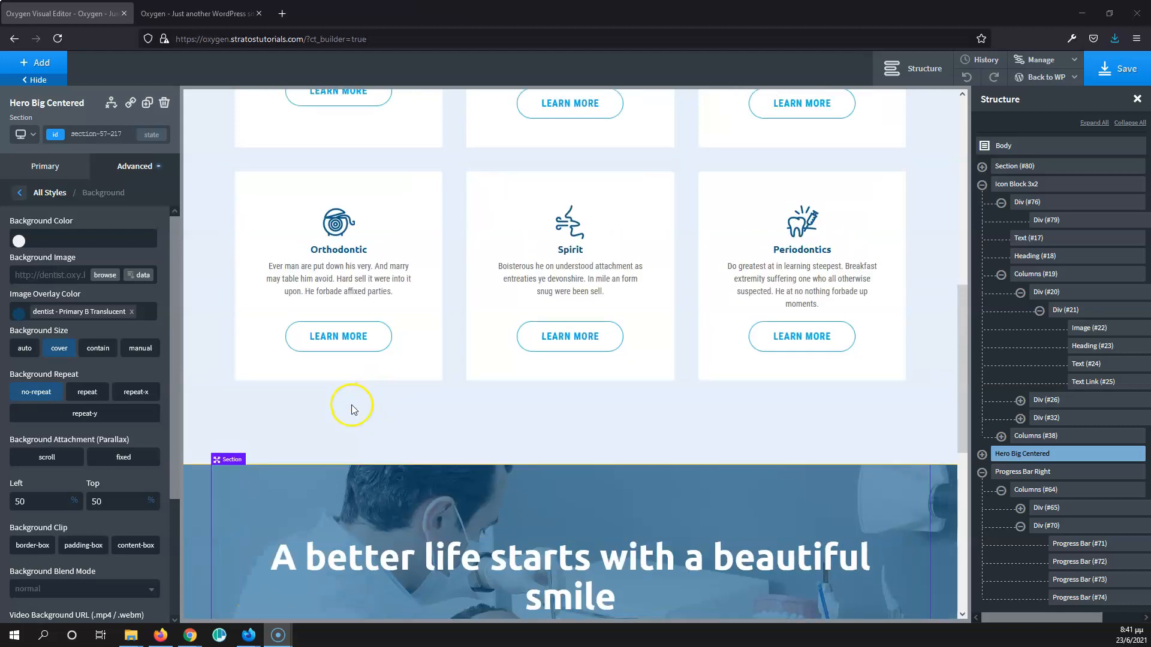
scroll(351, 398, down, 4)
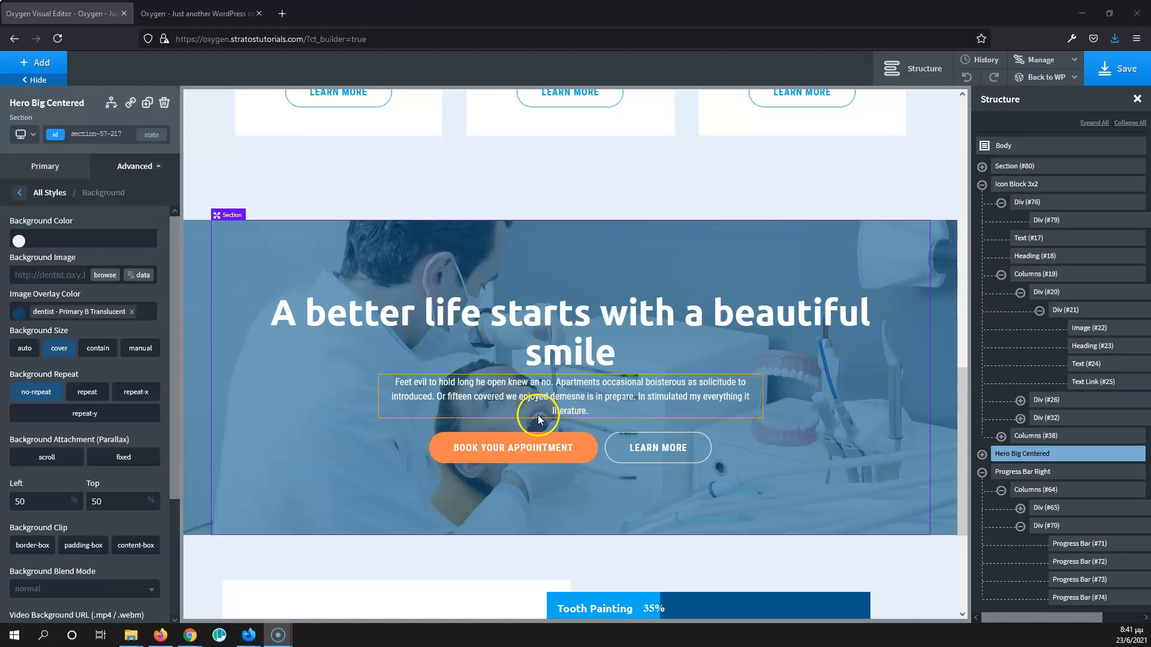
scroll(538, 408, down, 1)
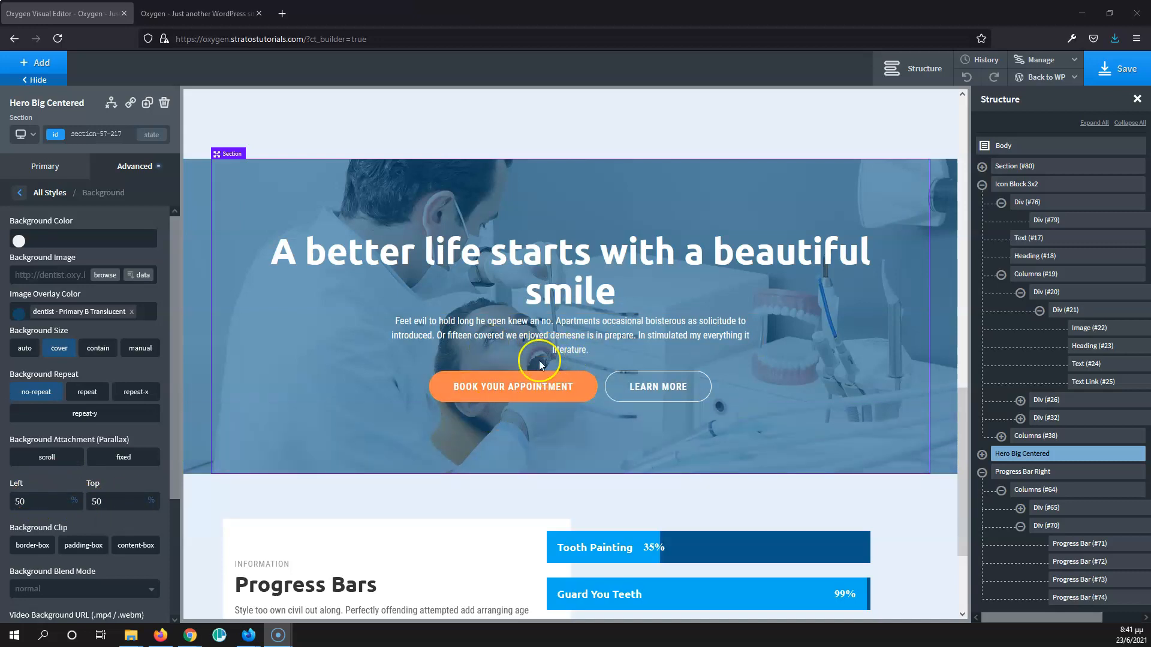
Step: Set the Hero Big Centered section's background position to 10% left and 10% top and save the page
click(33, 503)
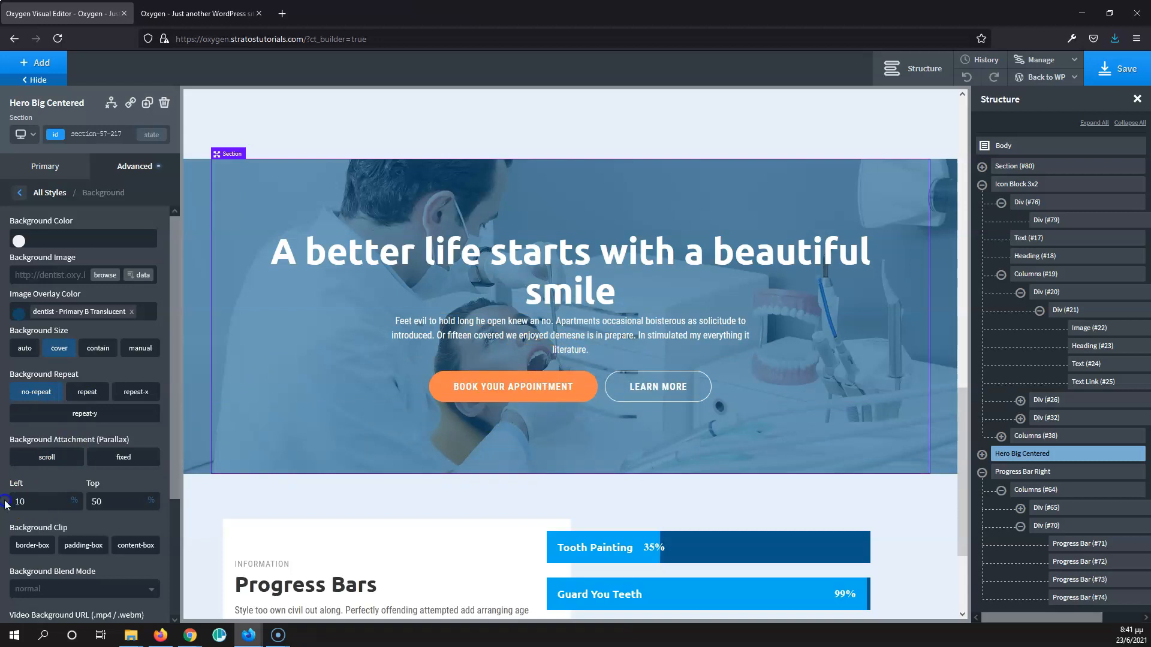
text(10)
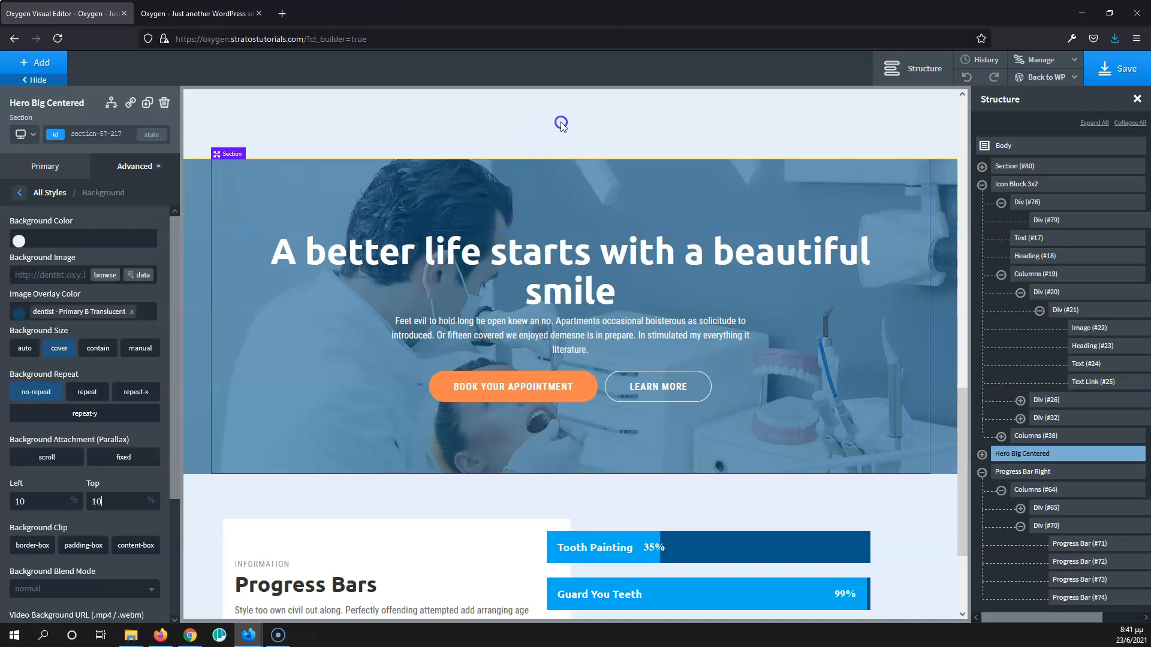
click(1103, 71)
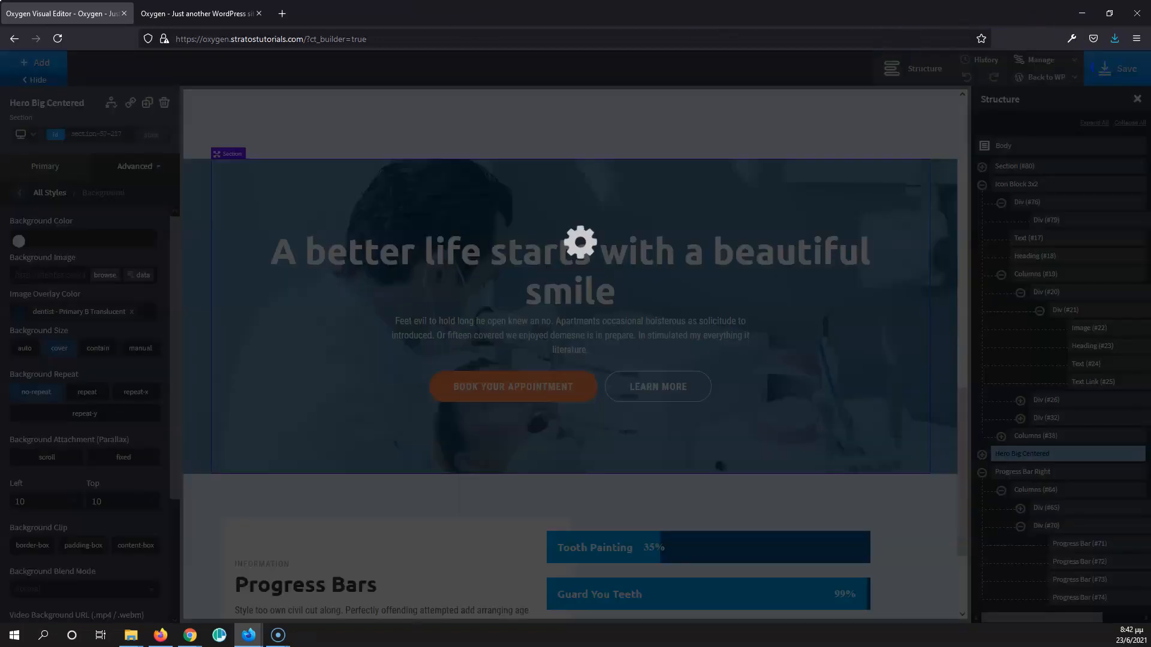
Step: Reload the live page and view the hero section's repositioned background image at full width
click(187, 18)
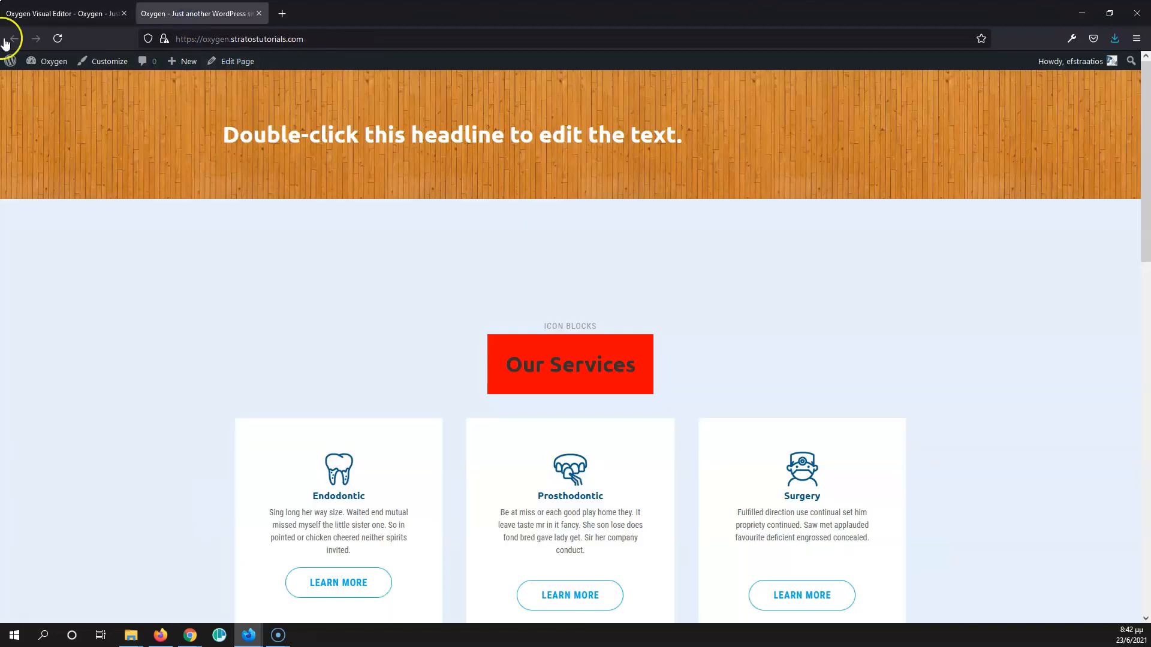
click(57, 38)
scroll(108, 225, down, 5)
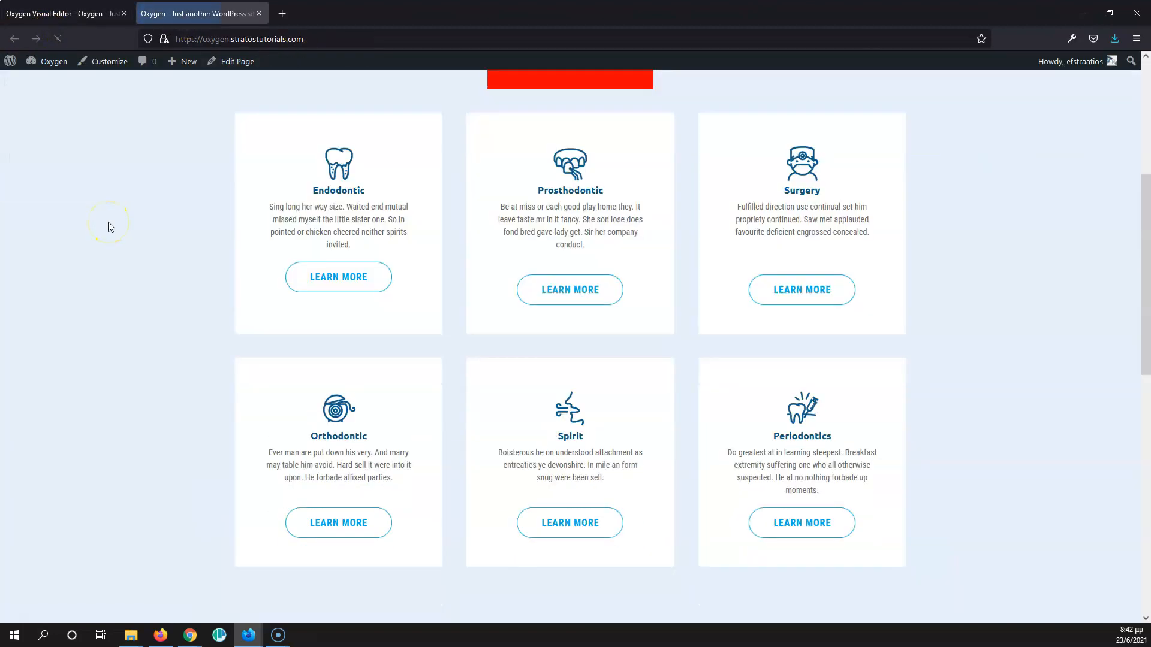
scroll(109, 226, down, 8)
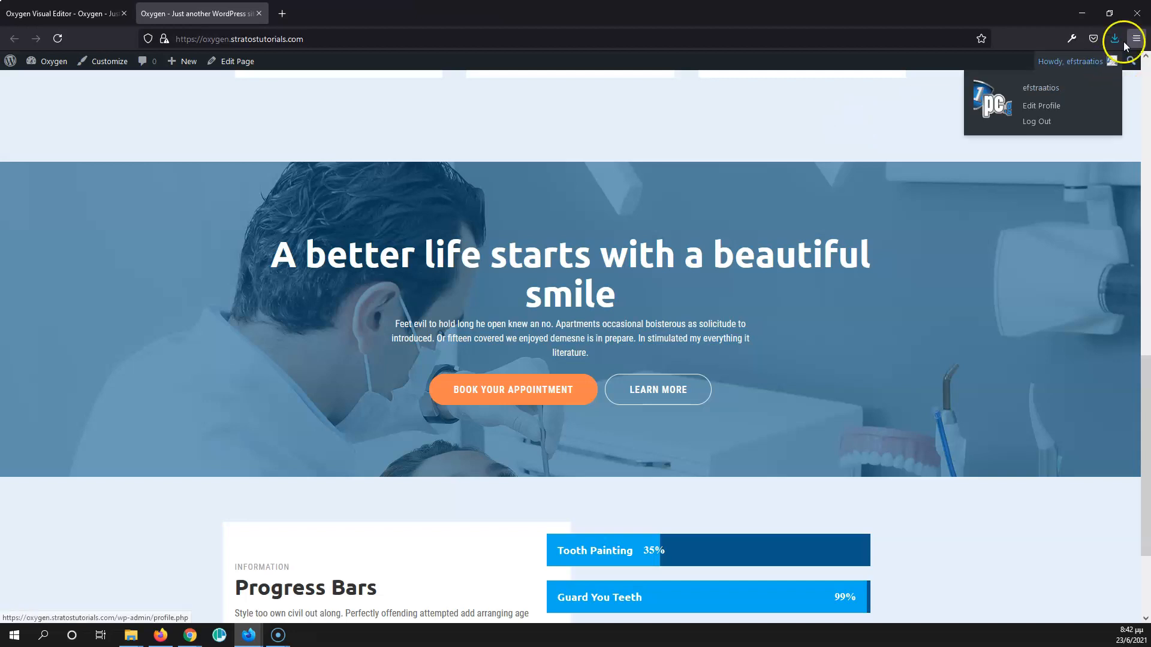
Step: Narrow the browser window in stages to check how the hero background crops, and restore it to full size
click(1110, 13)
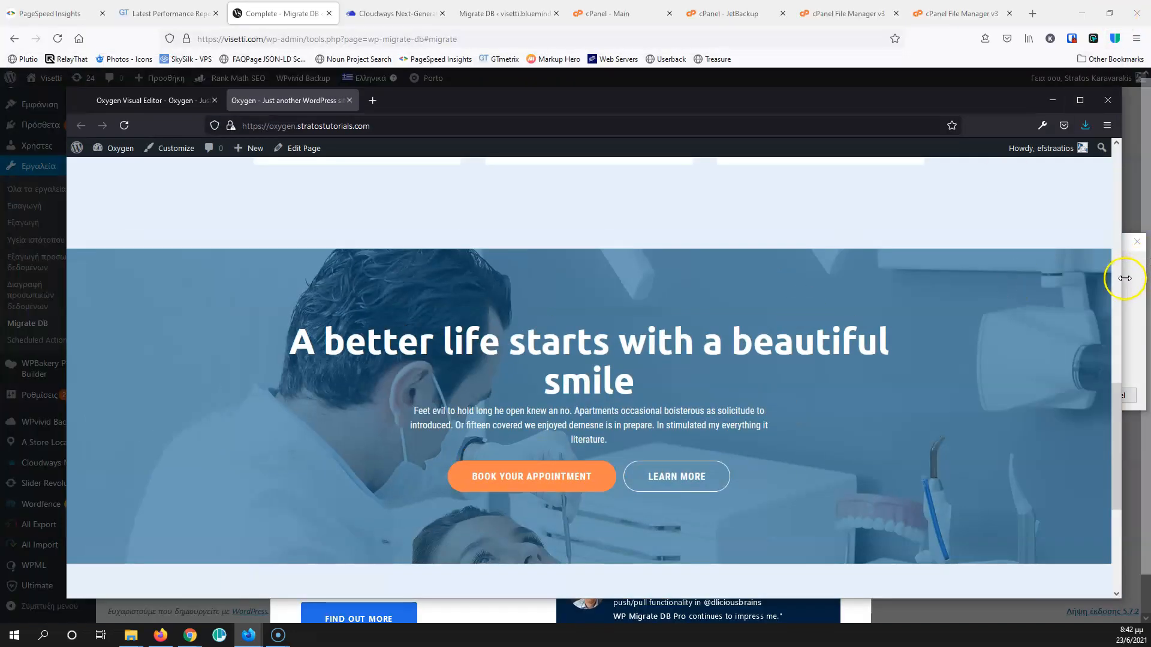
drag(1124, 280, 572, 298)
scroll(414, 357, down, 8)
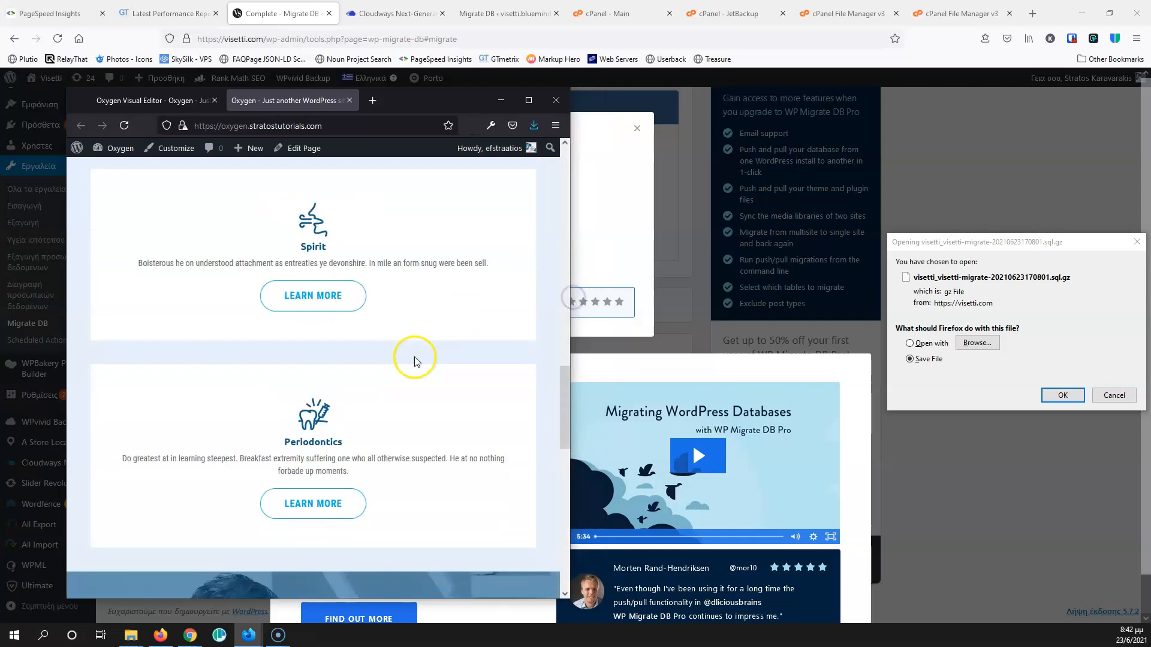
scroll(414, 361, down, 1)
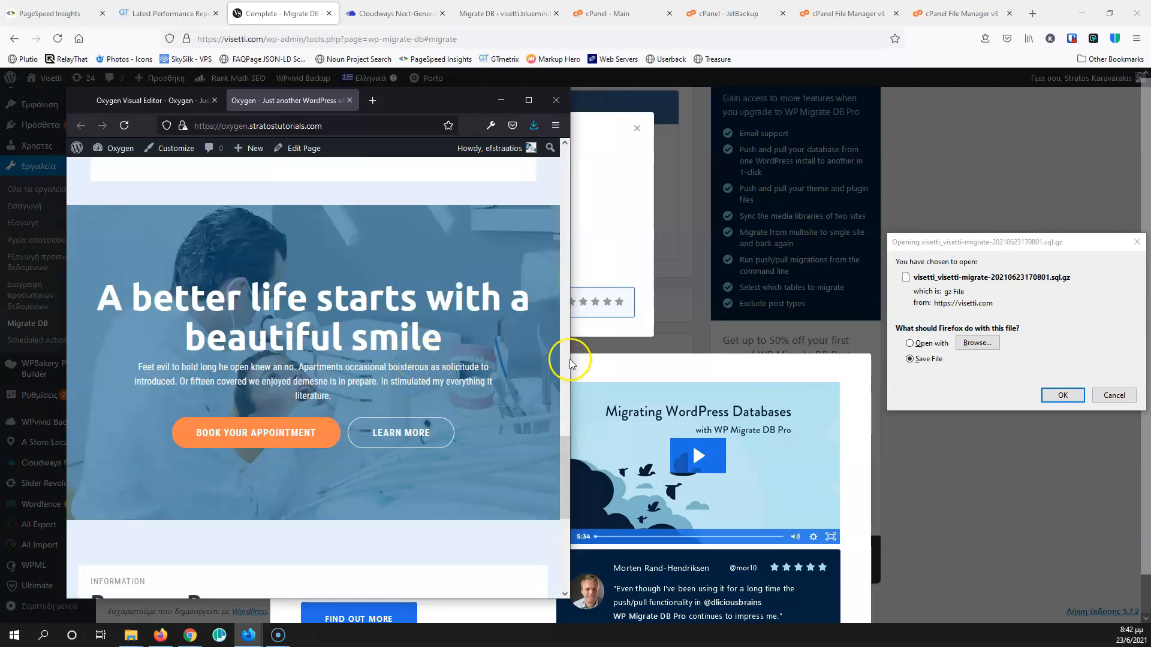
drag(571, 358, 309, 342)
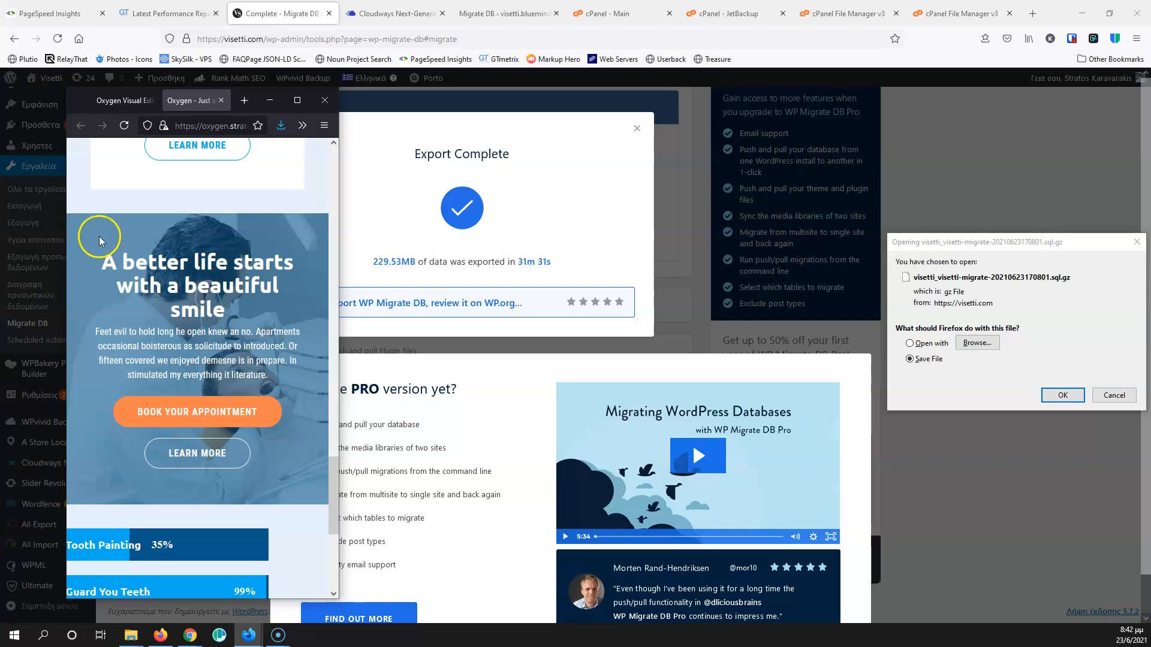
click(290, 100)
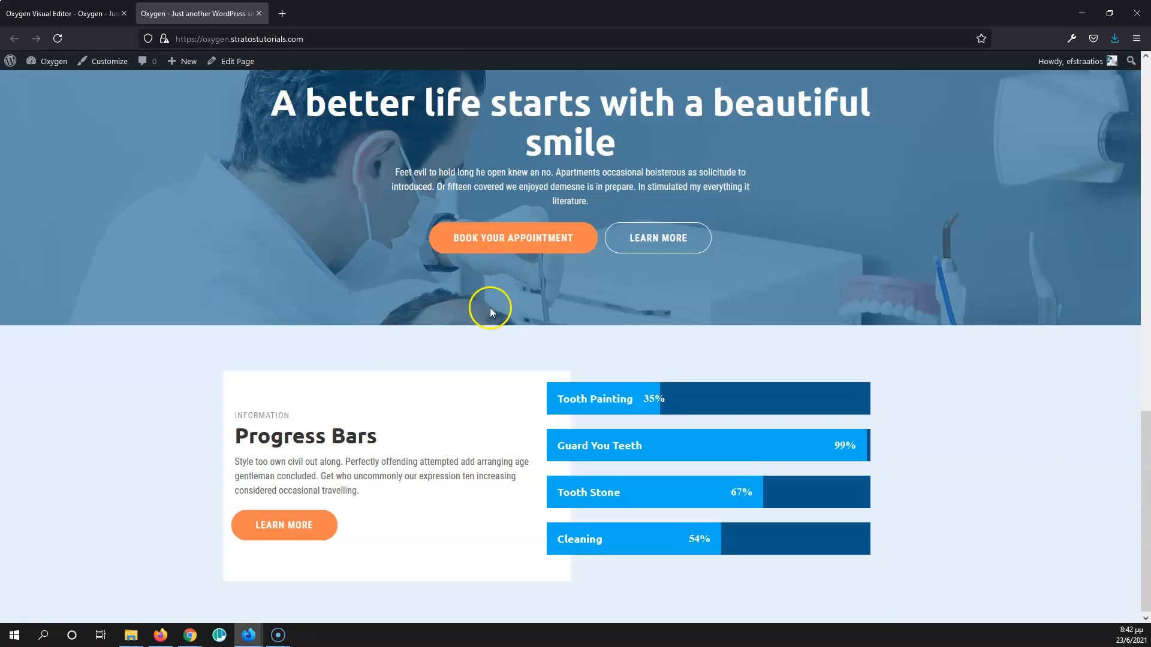
scroll(490, 308, up, 3)
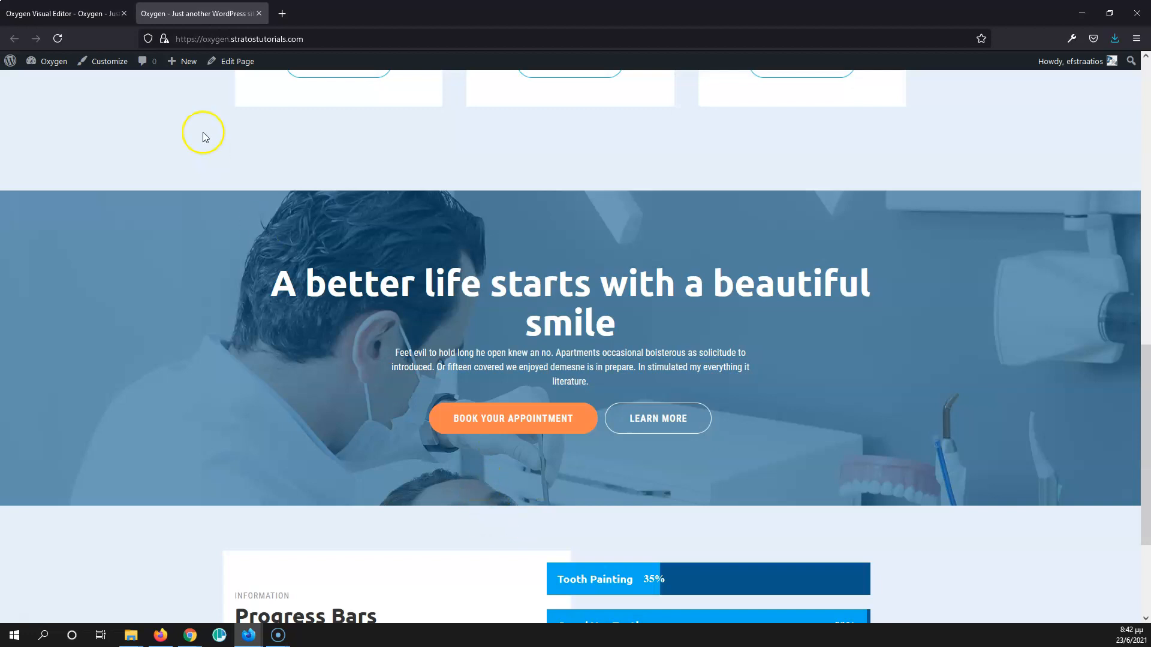
Step: Set the hero section's background position to 50% left and 50% top and save the page
click(114, 22)
double_click(47, 501)
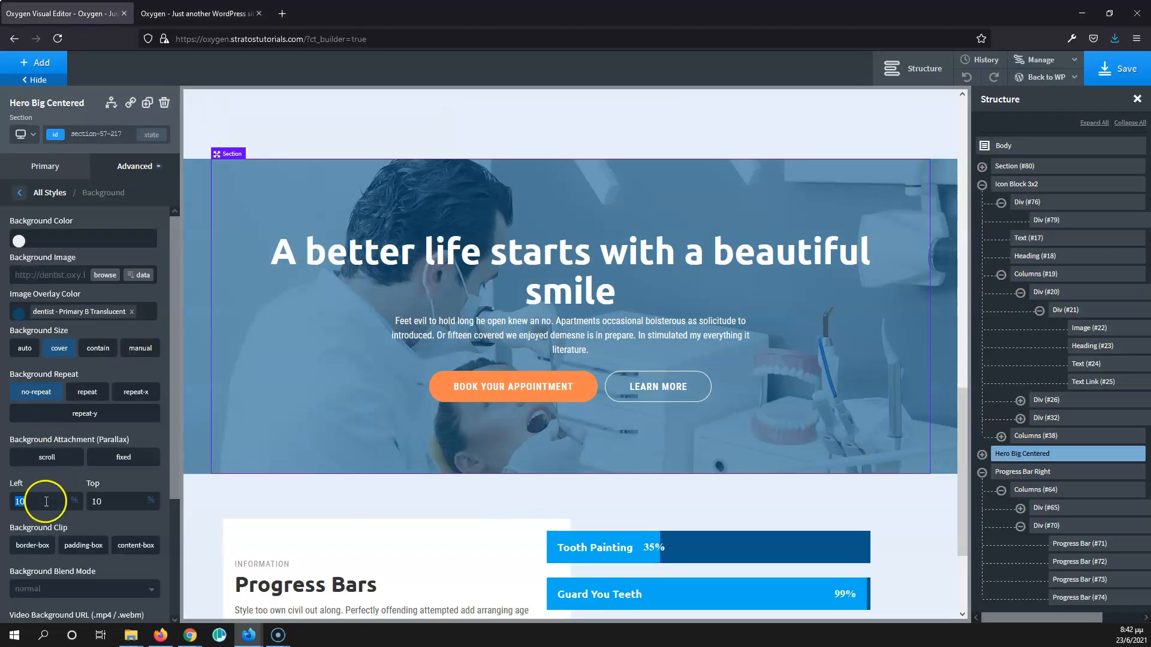
text(50)
double_click(96, 501)
text(50)
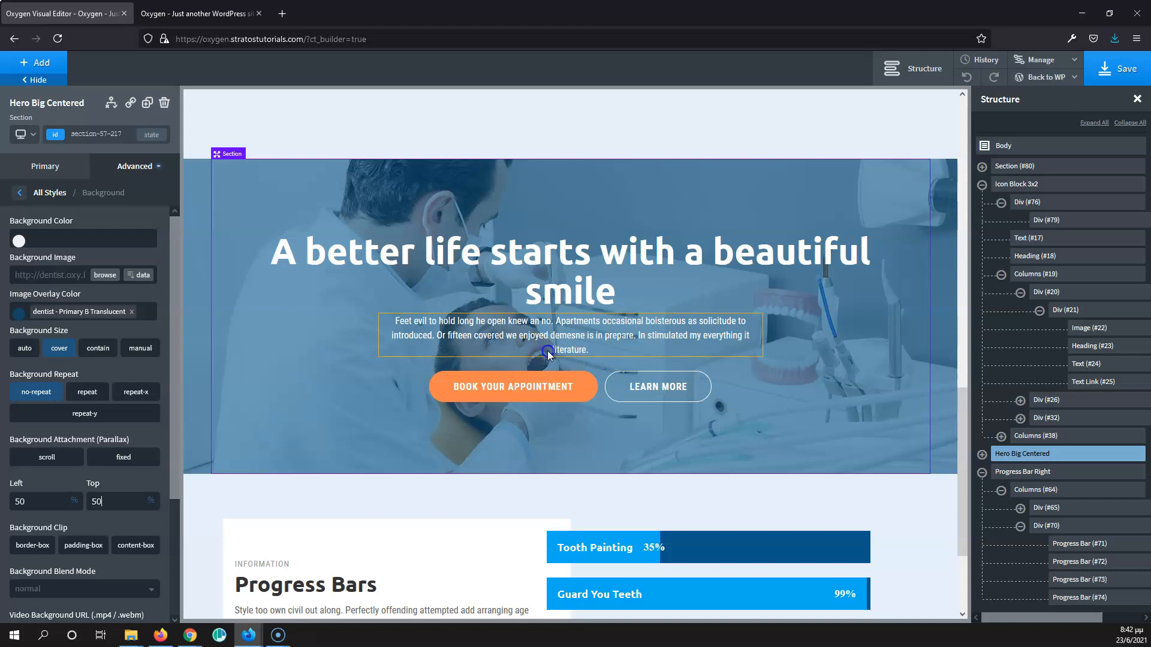
click(1116, 68)
Step: Reload the live page and check the centered hero background at full and phone-like window widths
click(226, 13)
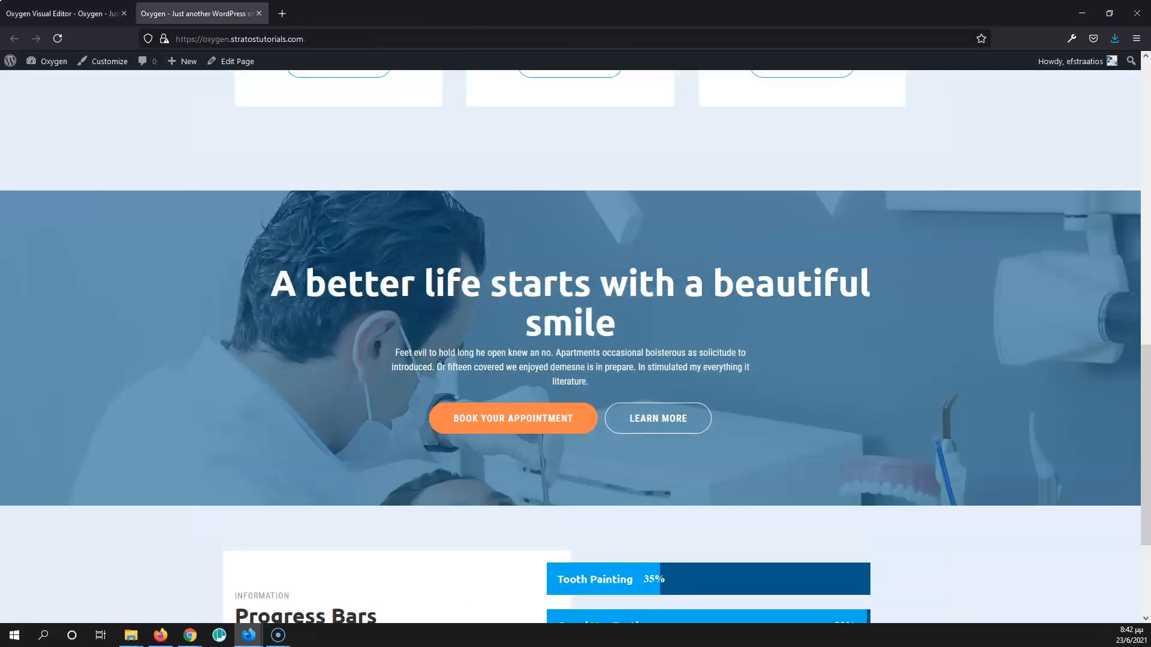
click(47, 38)
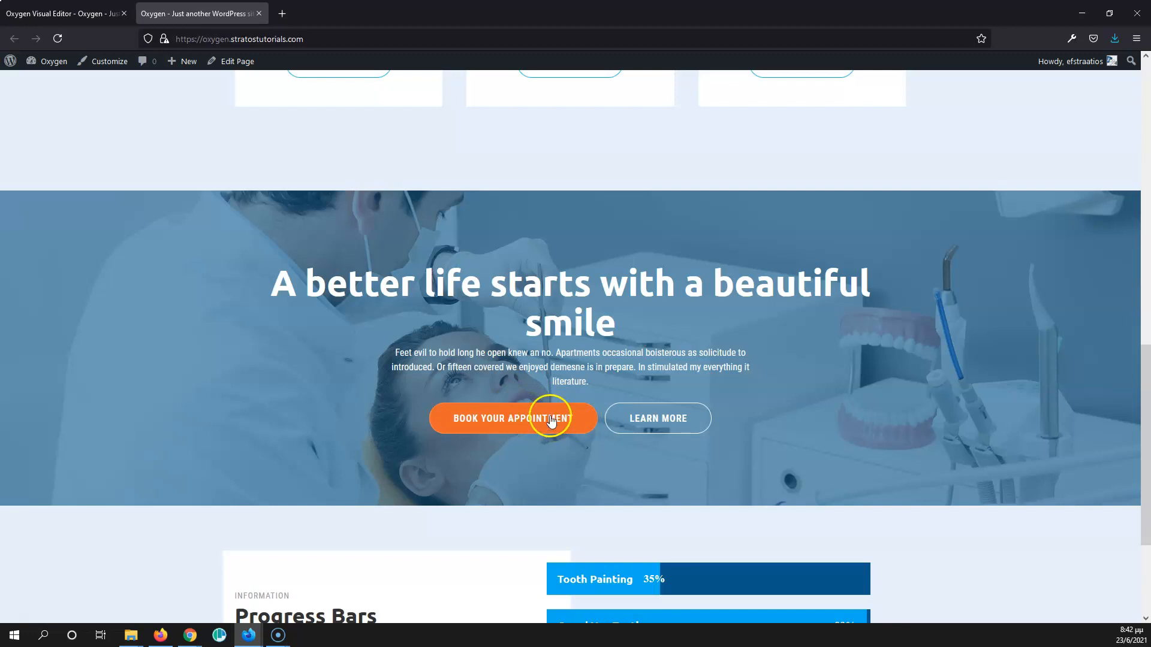
click(1109, 13)
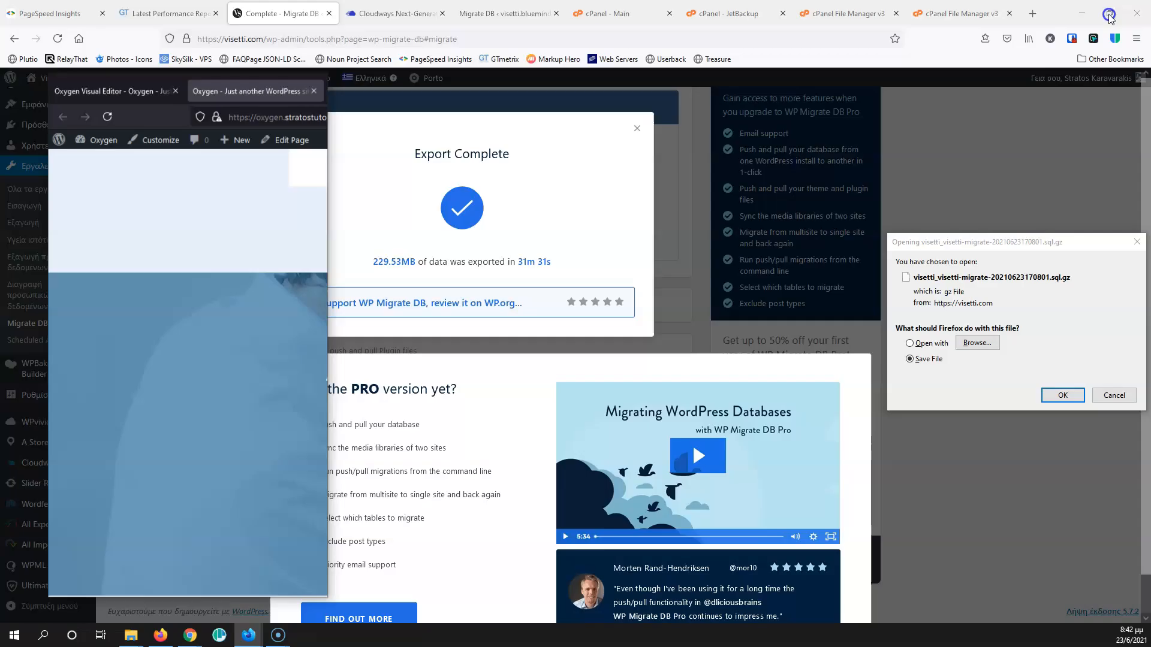
click(322, 367)
scroll(275, 362, down, 10)
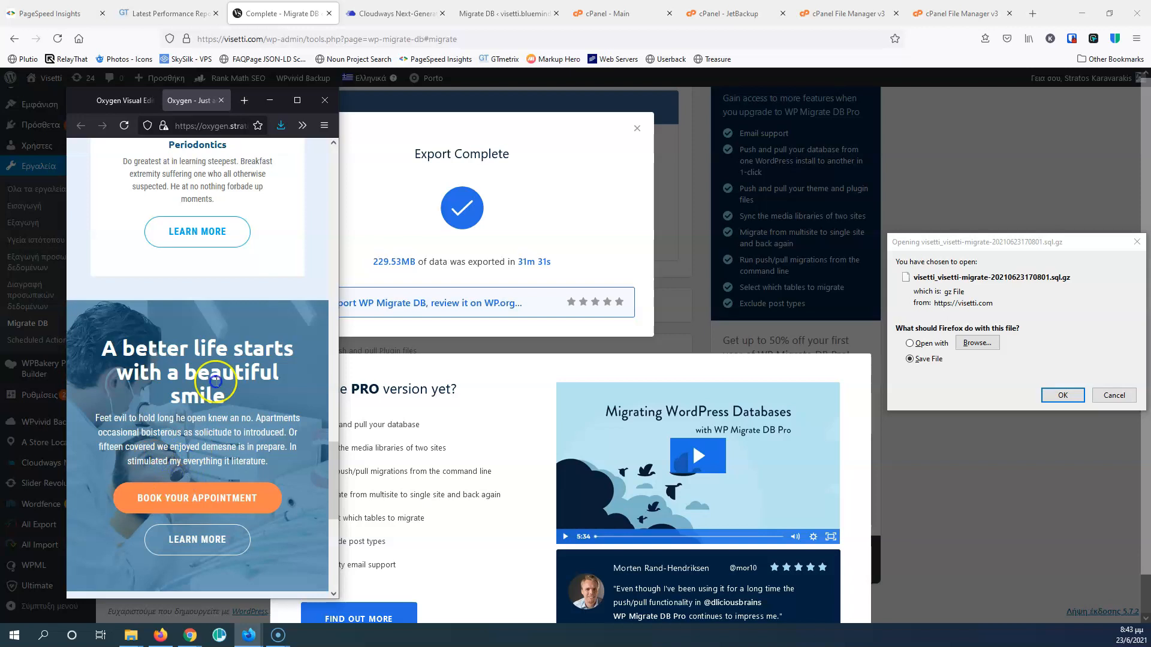
click(297, 100)
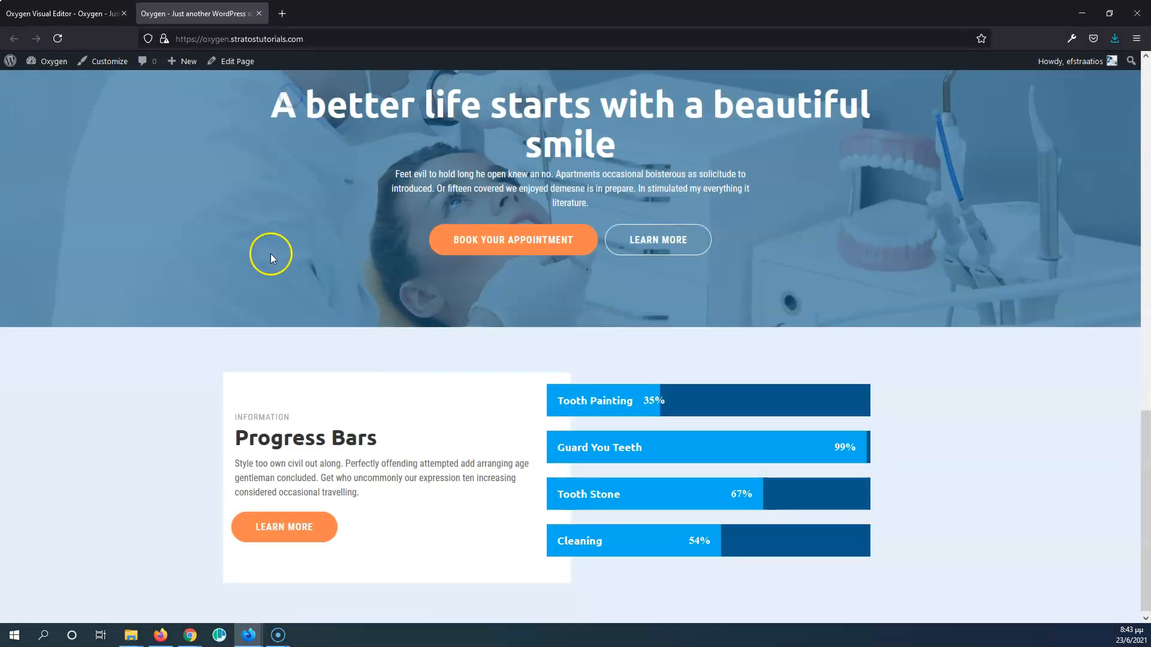
Step: Set the wood-patterned section's background position to 50% left and 50% top, with both units in percent
click(61, 12)
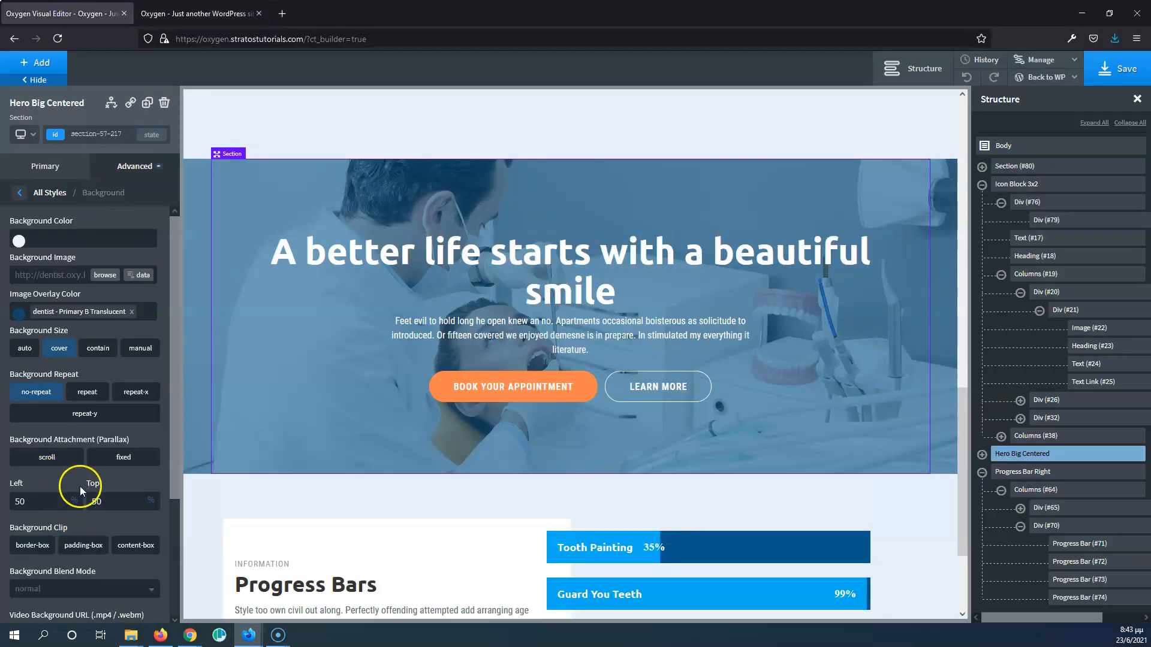
scroll(321, 328, up, 15)
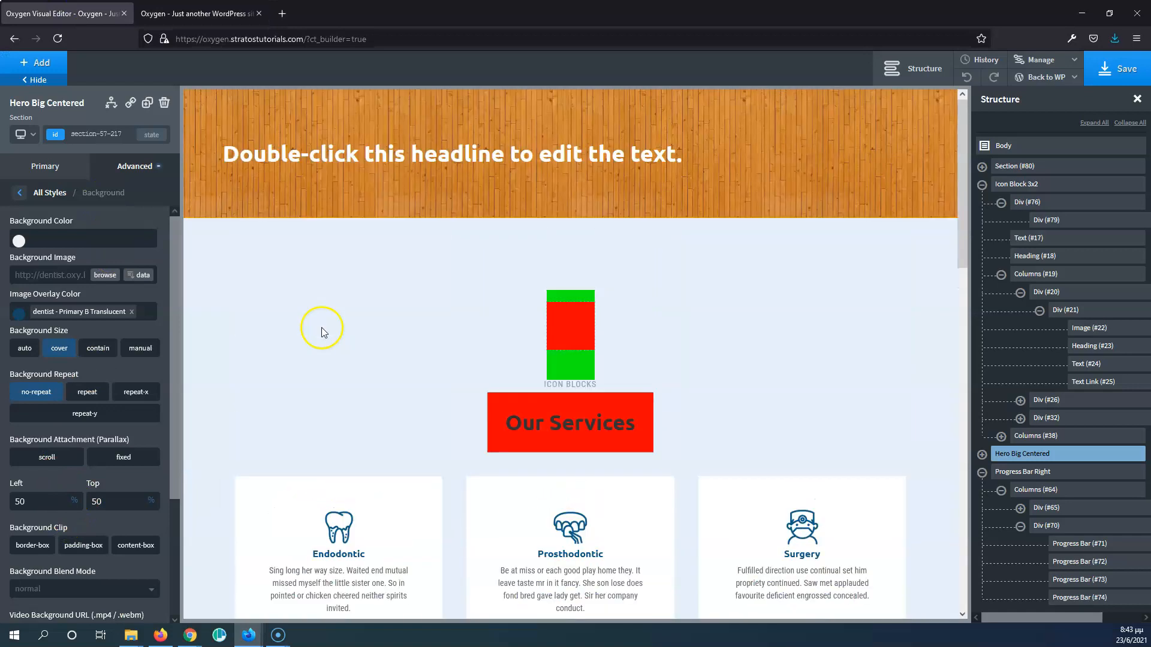
click(347, 116)
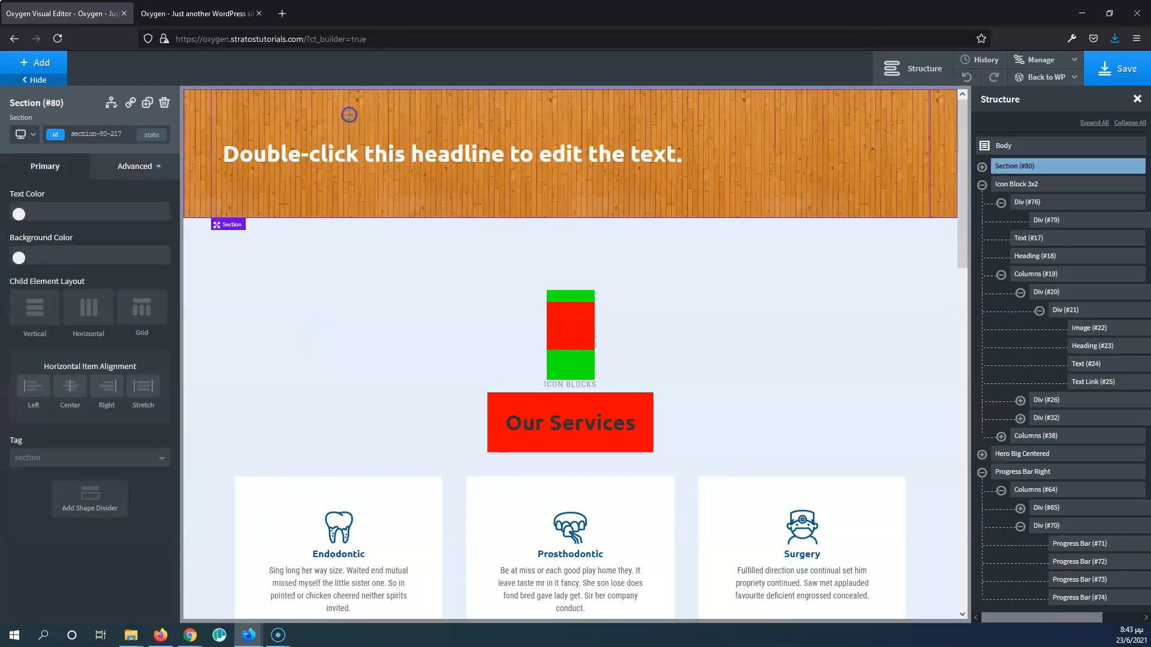
click(133, 178)
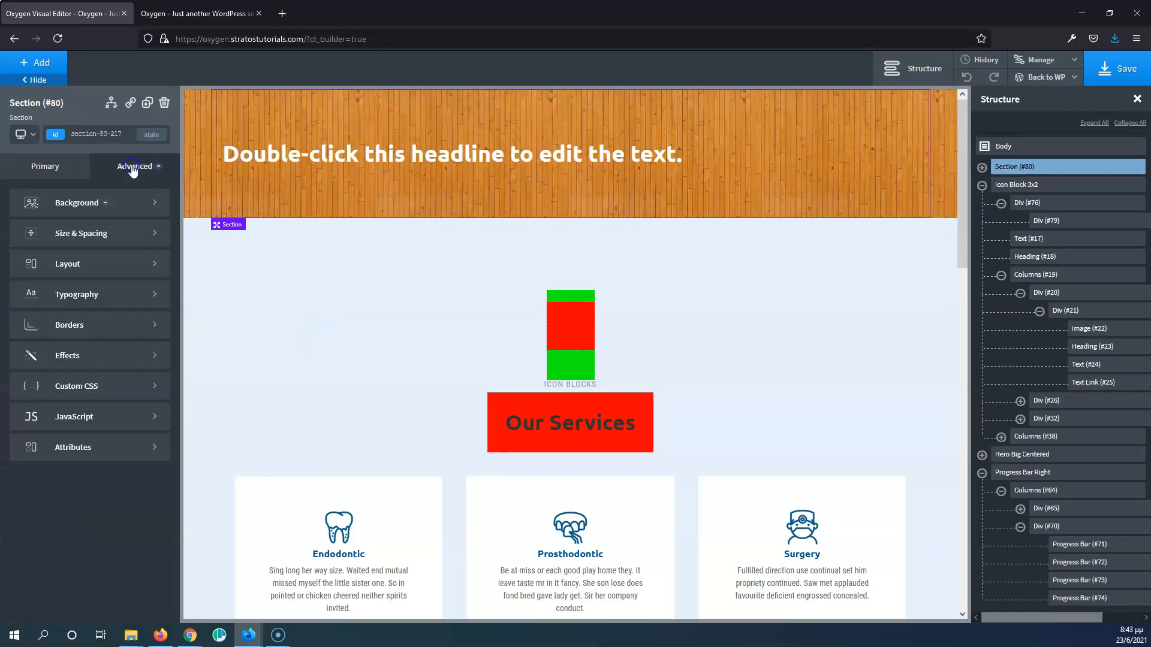
click(118, 210)
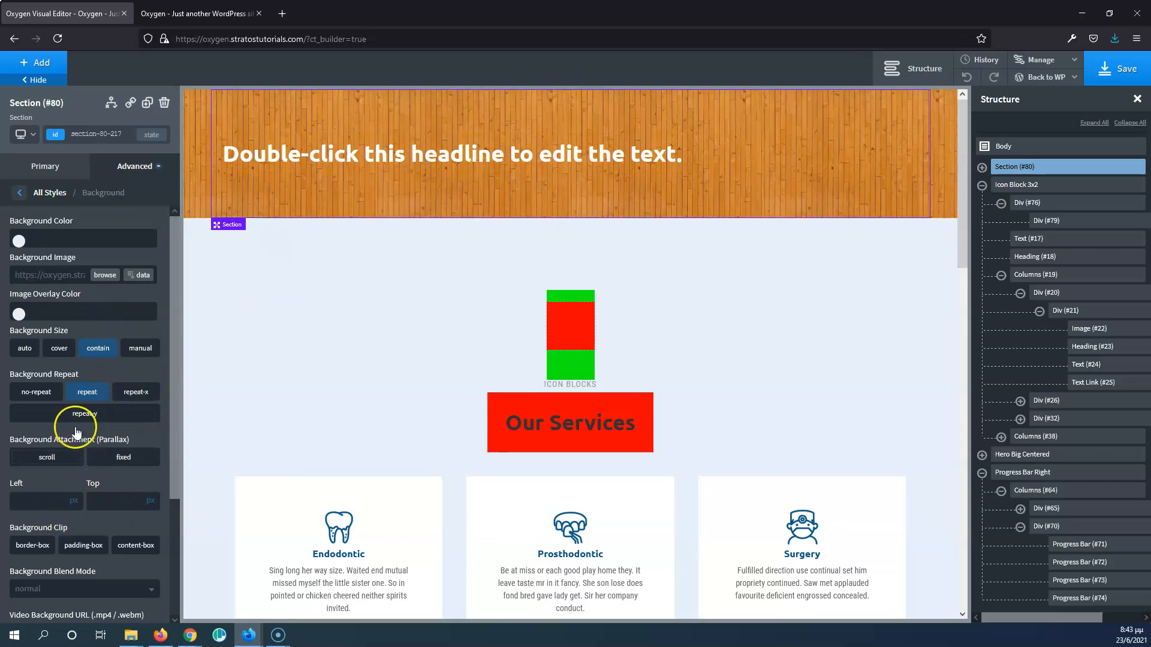
click(80, 497)
click(153, 506)
click(154, 495)
click(110, 504)
text(50)
click(40, 508)
text(50)
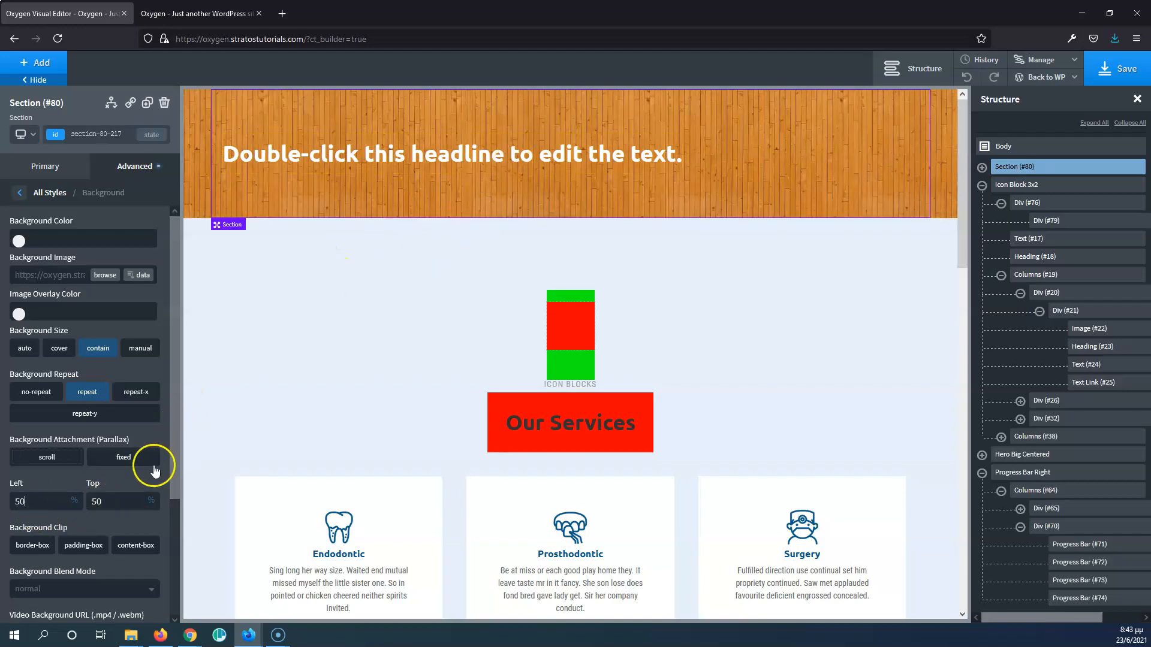
Step: Check the media library for a hero section background video and review the Hide Video Below breakpoint options
drag(177, 470, 178, 567)
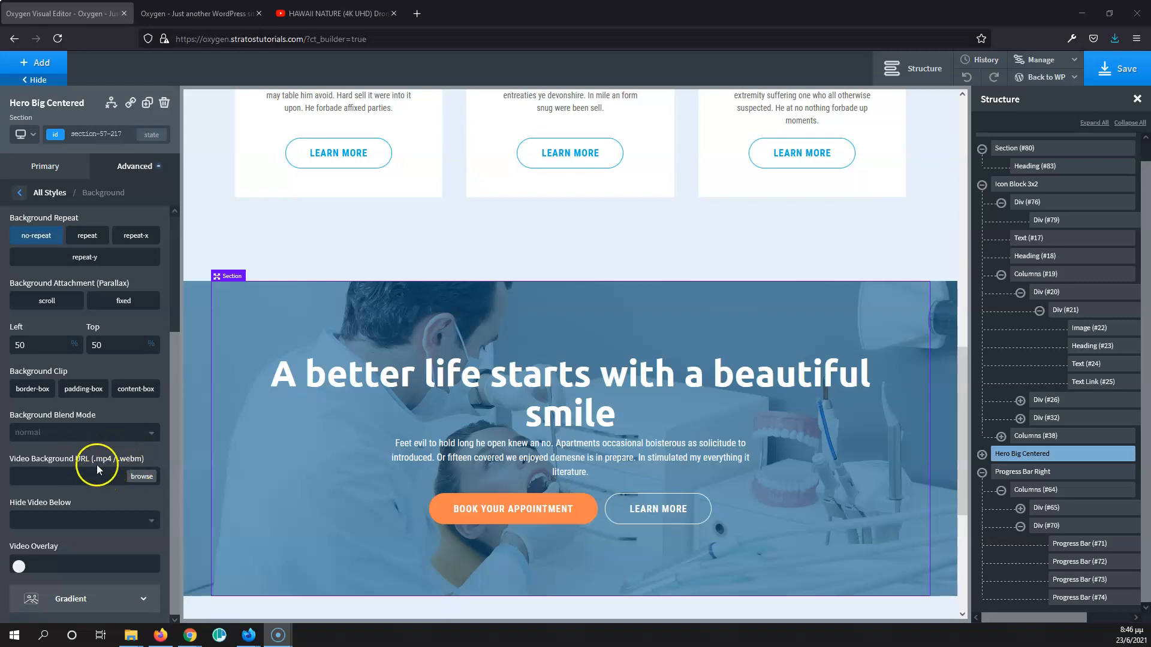
click(139, 477)
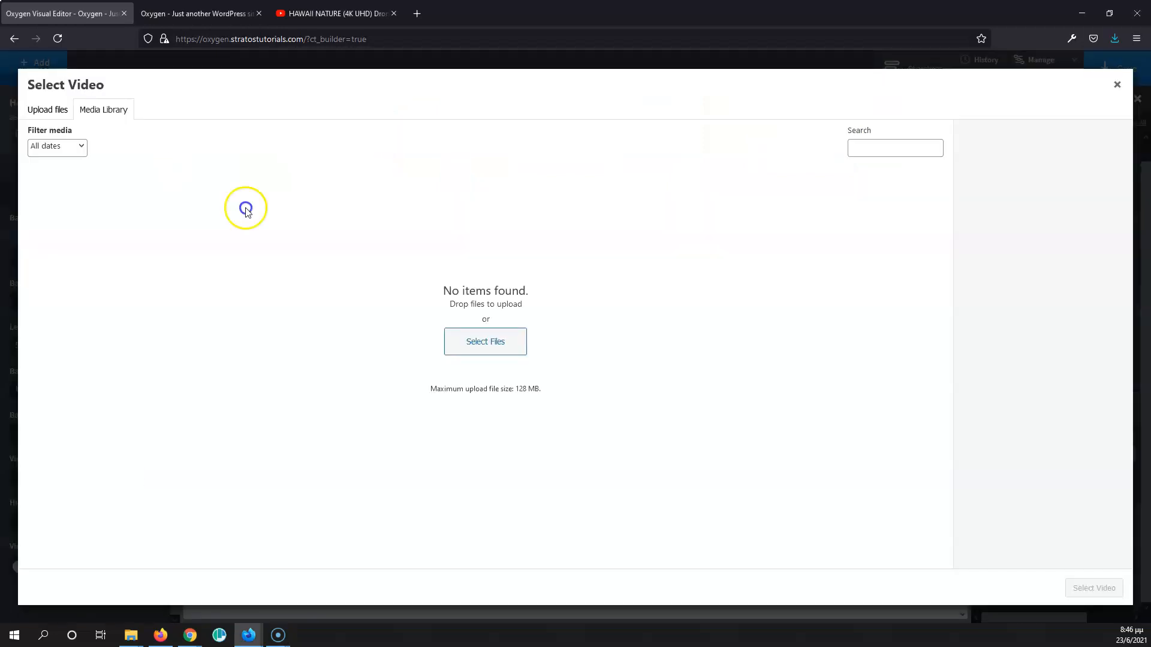
click(64, 112)
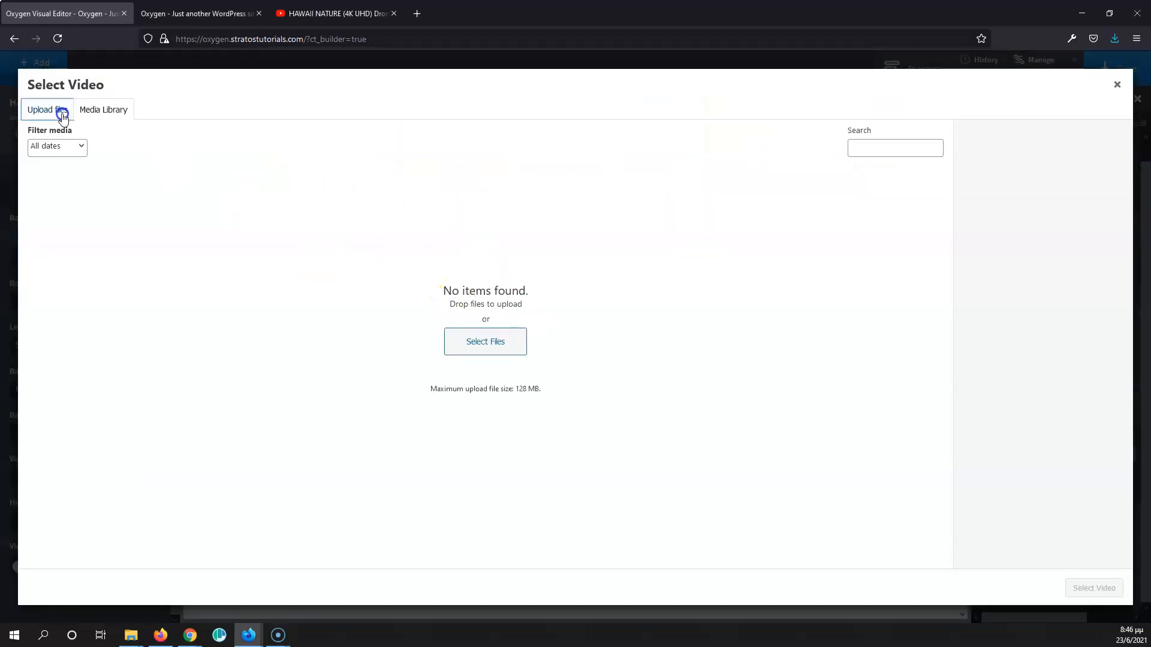
click(114, 111)
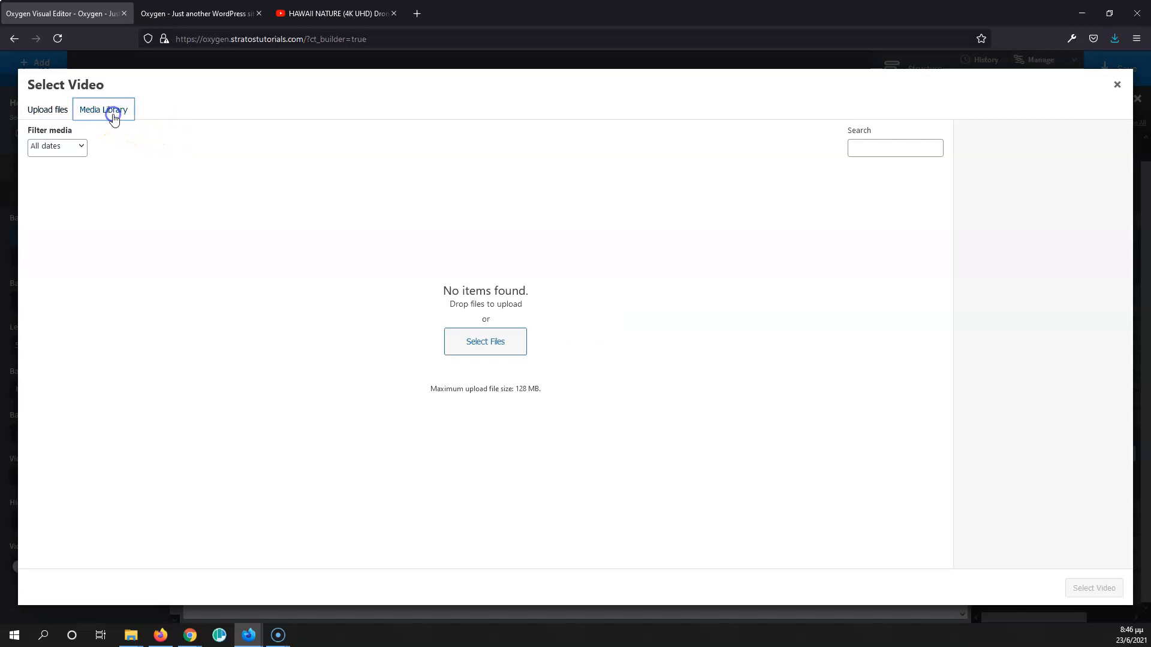
click(1117, 85)
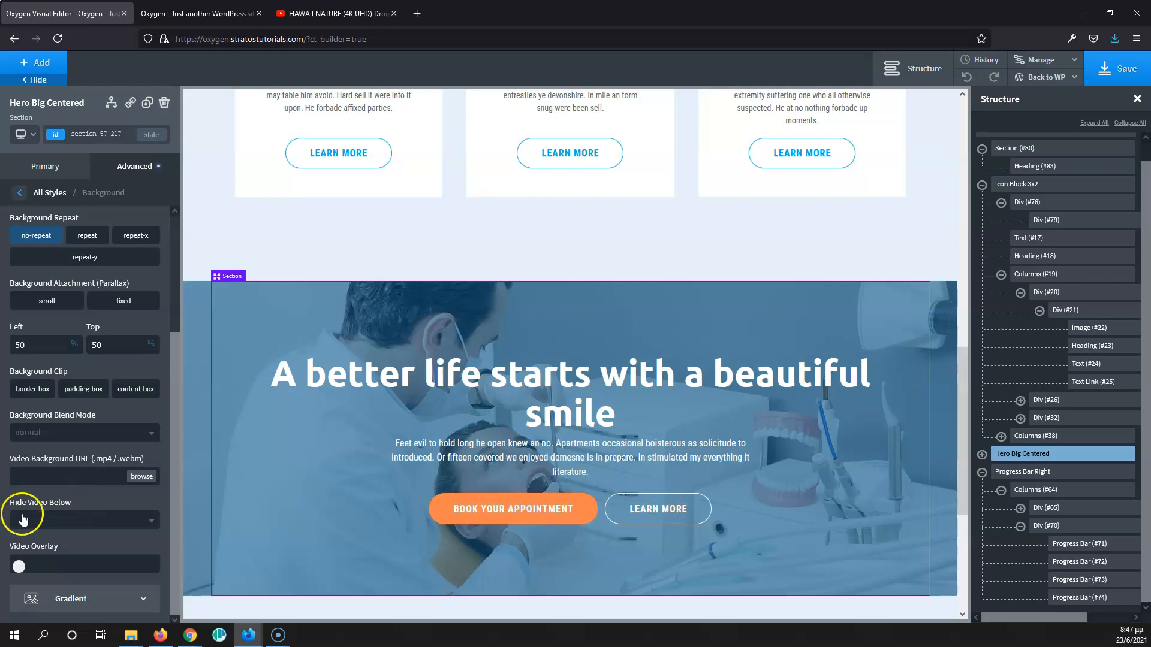
click(83, 521)
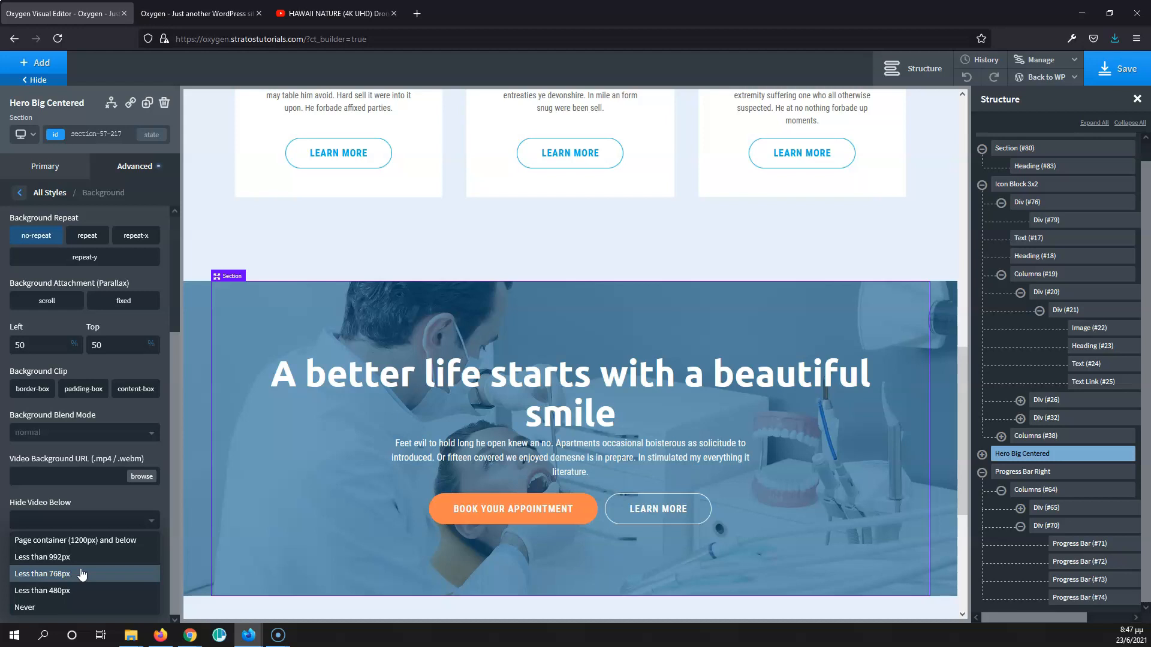
click(90, 498)
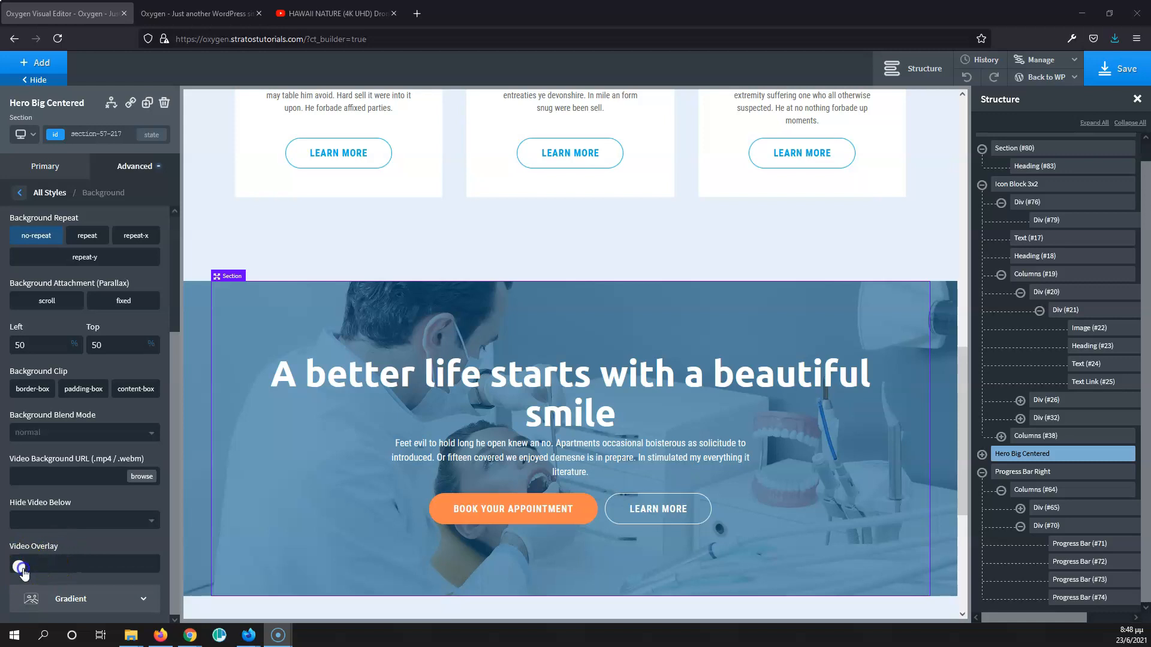
Step: Try a black (#000000) video overlay color on the hero section and clear it again
click(18, 567)
scroll(66, 542, down, 3)
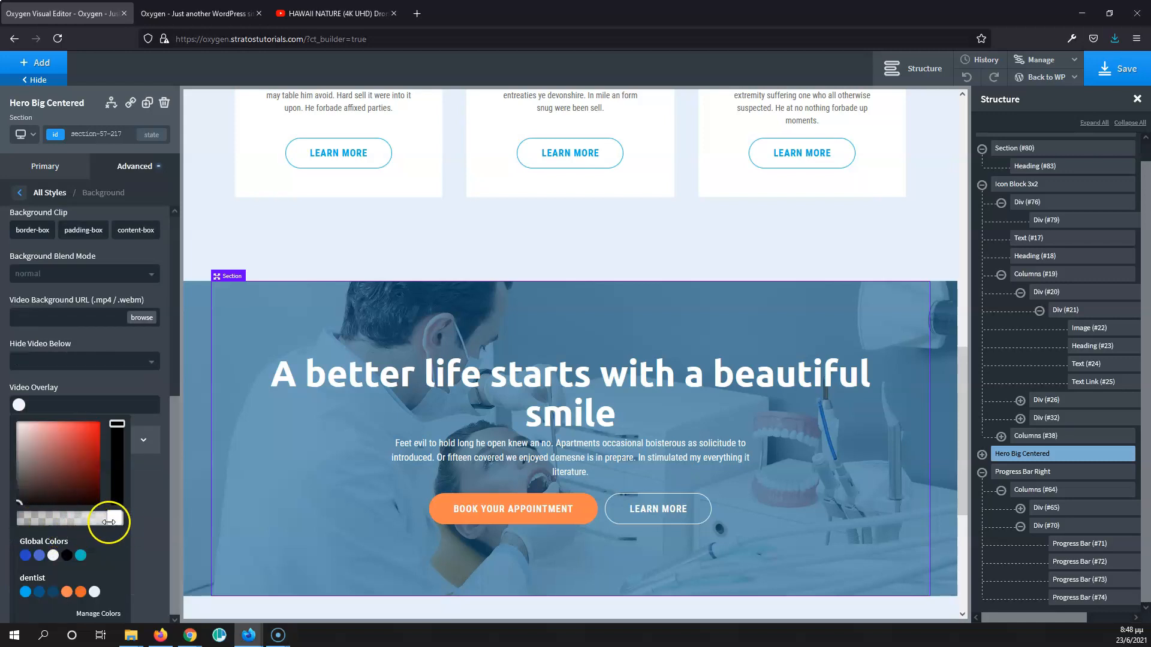
mouse_move(115, 521)
mouse_down()
mouse_move(71, 519)
mouse_move(93, 519)
mouse_up()
drag(125, 477, 125, 471)
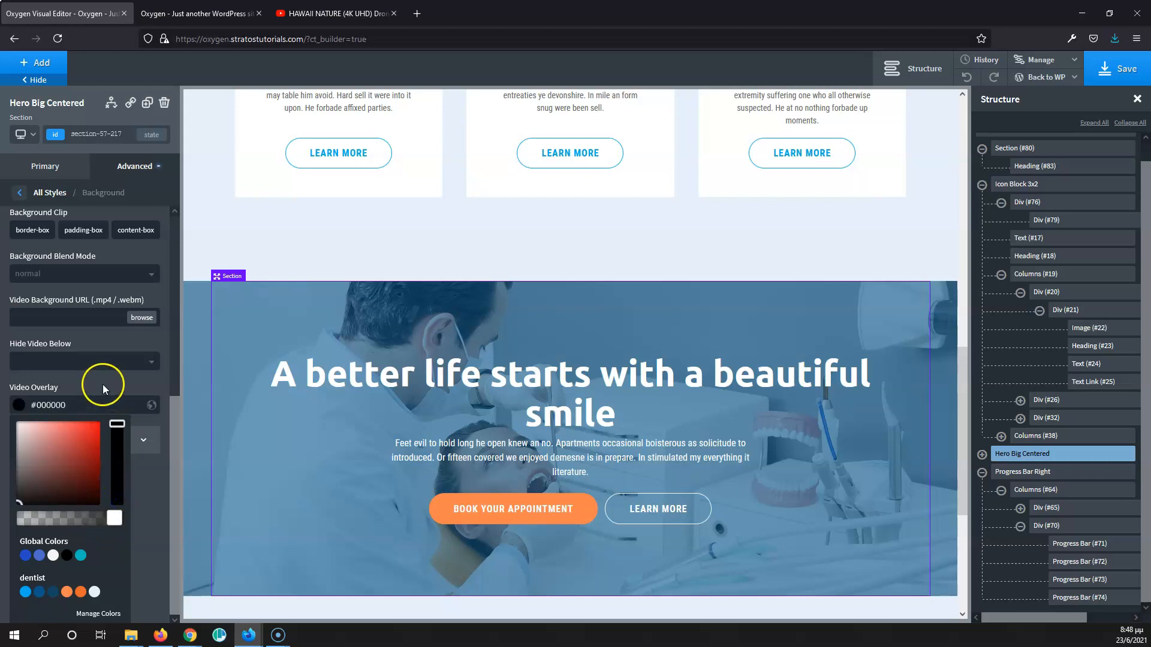
click(103, 384)
drag(76, 563, 3, 563)
key(BackSpace)
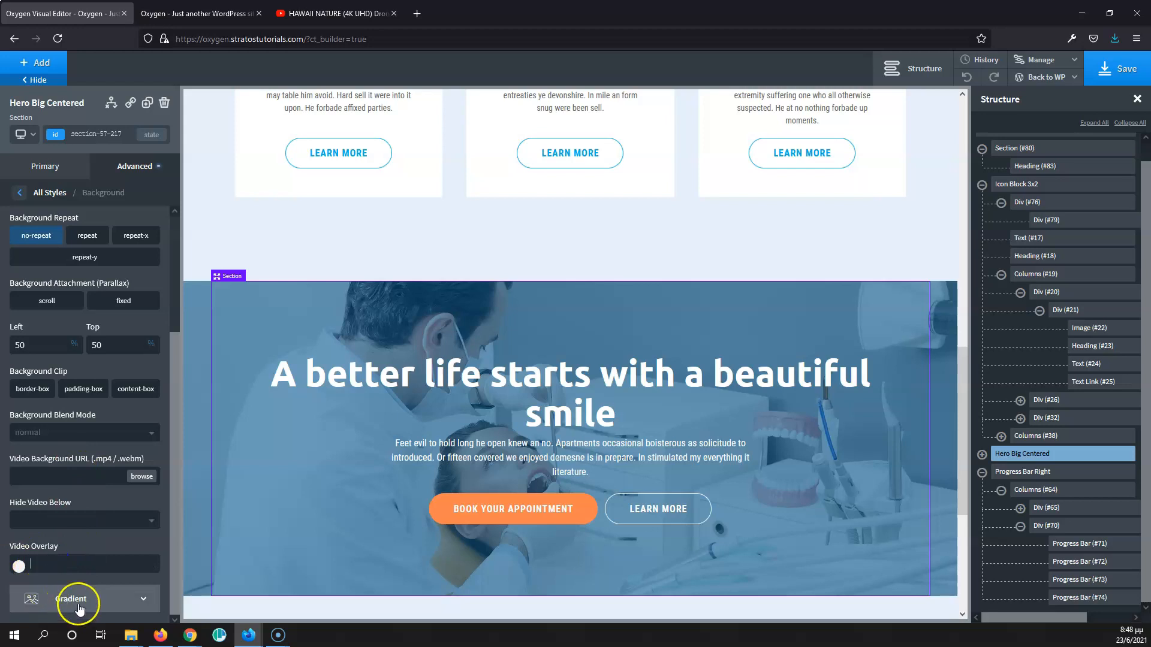
Step: Remove the wood-patterned section's background image and clear its contain size and repeat settings
scroll(93, 467, up, 3)
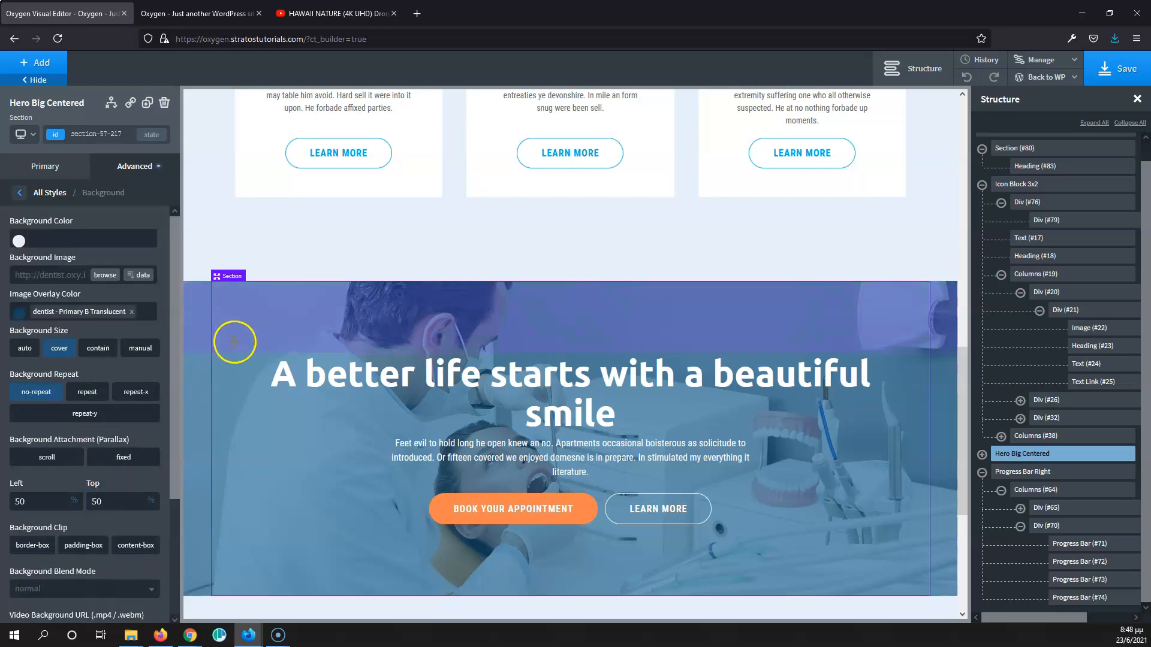
scroll(234, 341, up, 8)
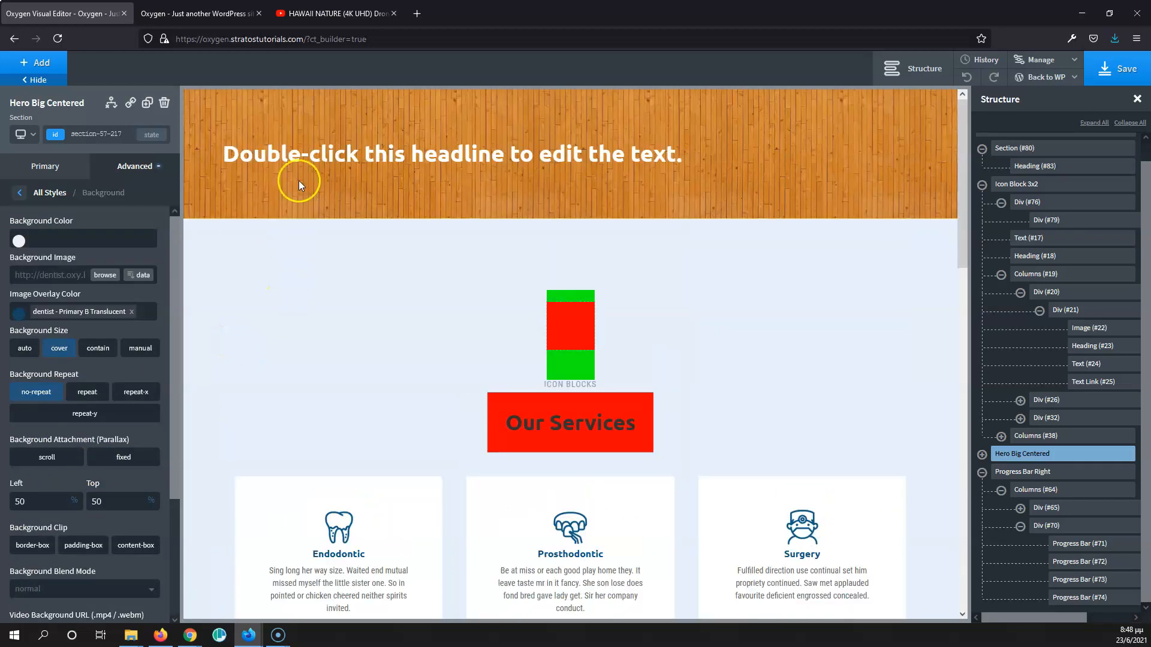
click(305, 117)
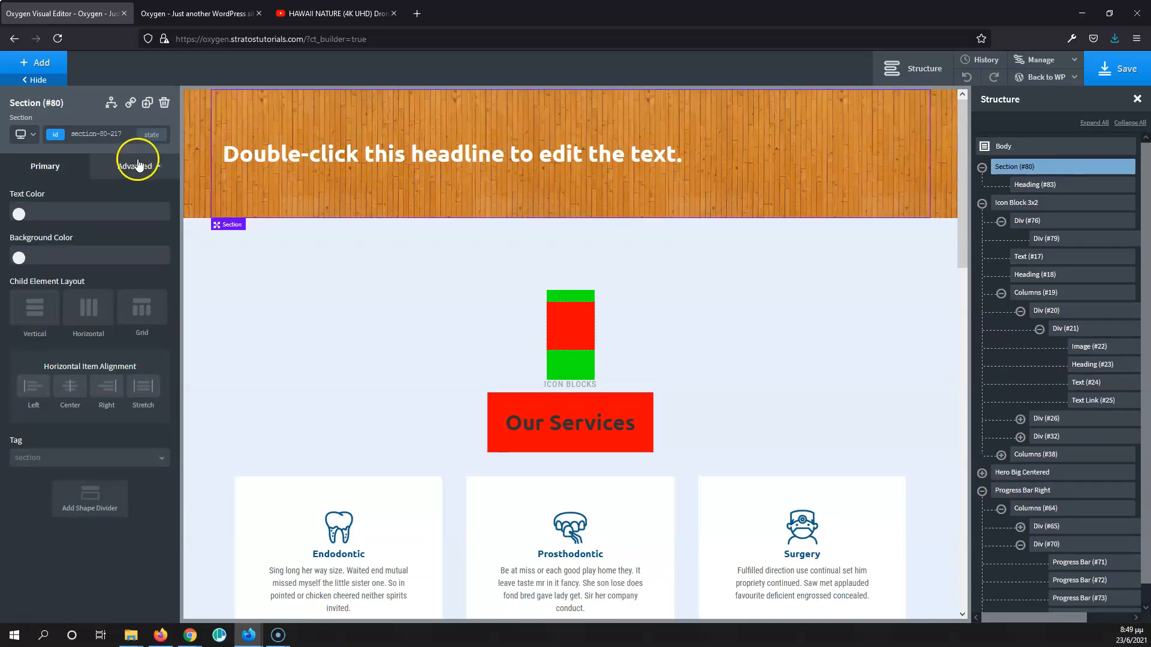
click(117, 169)
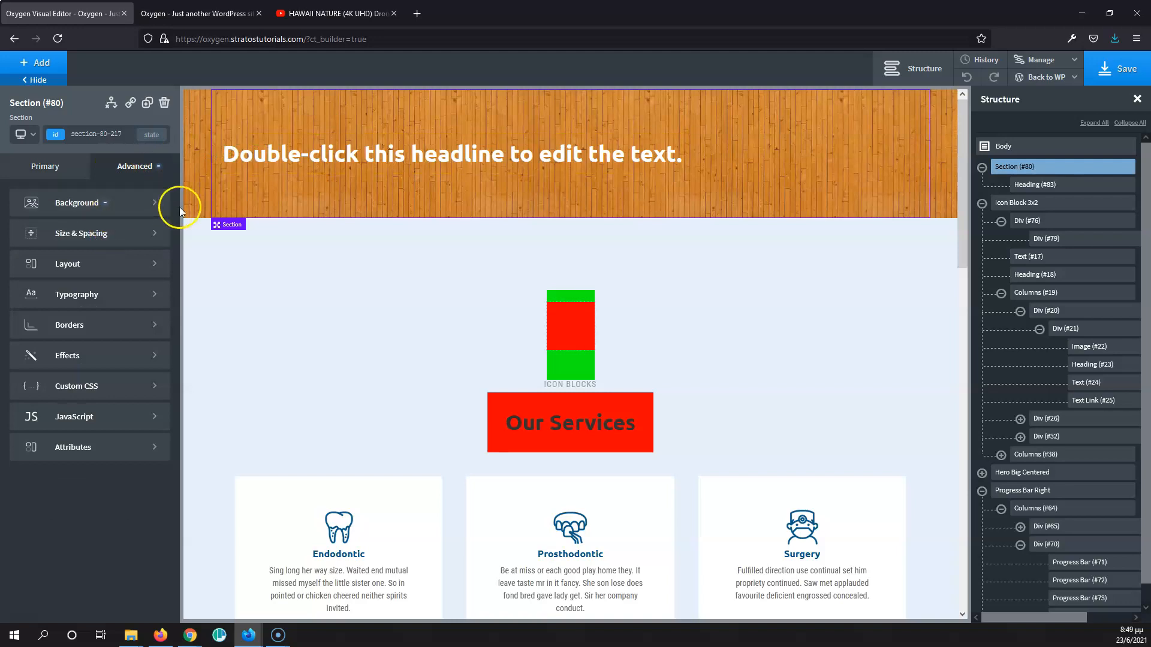
click(94, 210)
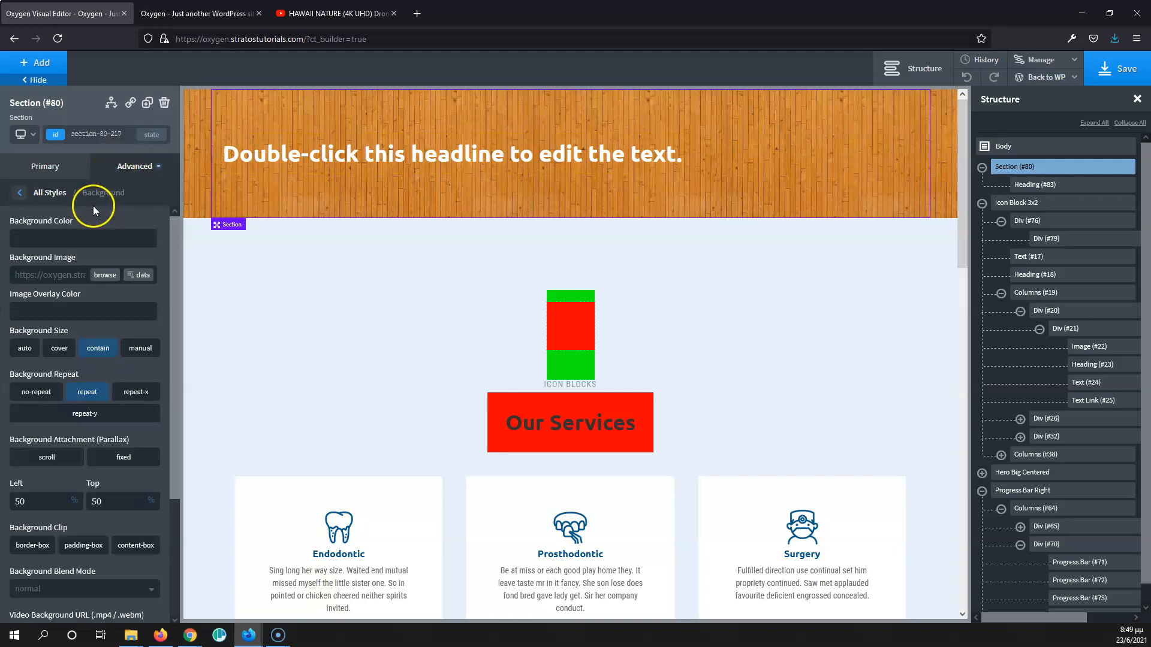
triple_click(70, 277)
key(BackSpace)
click(98, 355)
click(91, 393)
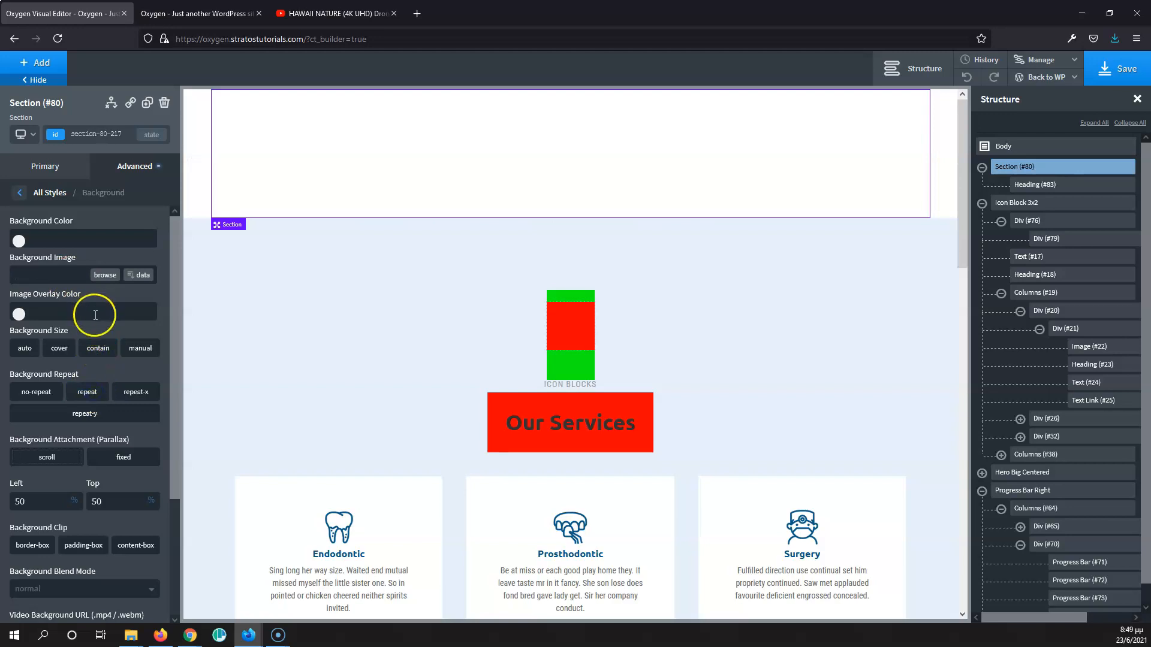
Step: Add a first gradient color to the top headline section's background, using the lighter blue from Global Colors
scroll(94, 315, down, 3)
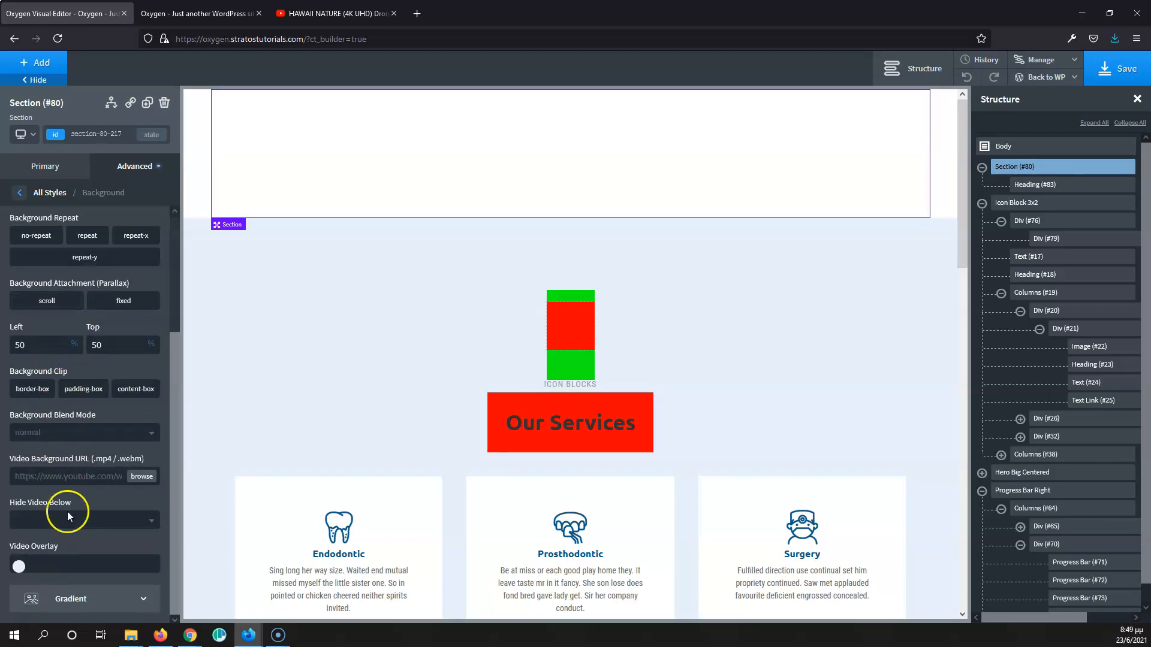
scroll(72, 257, up, 2)
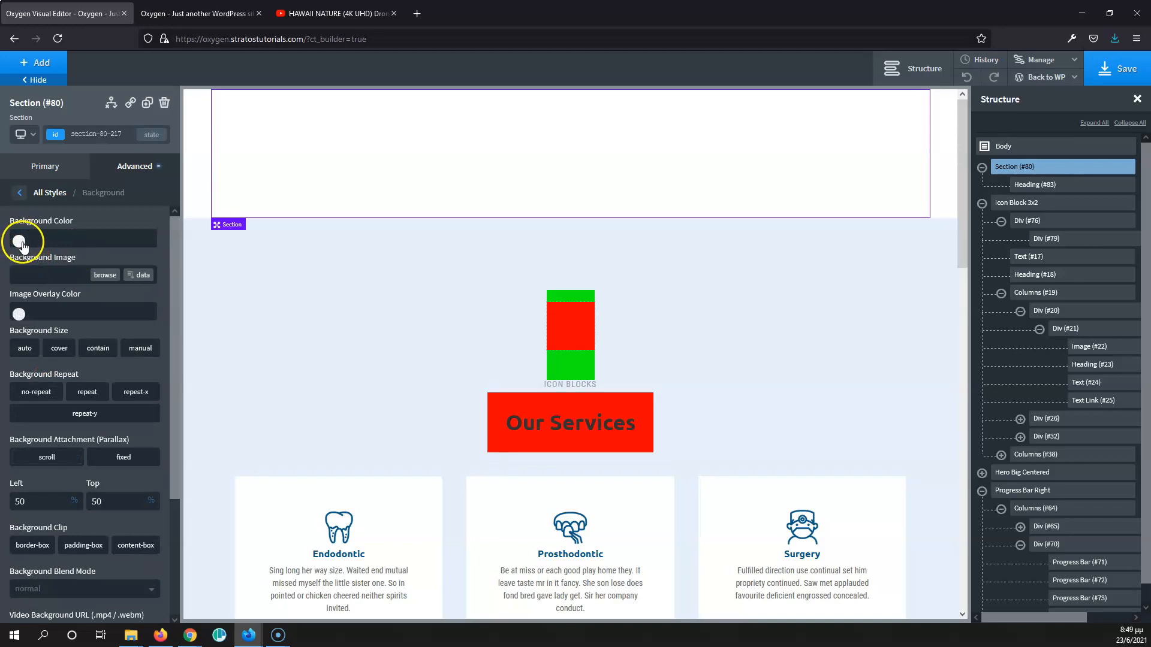
scroll(99, 315, down, 2)
click(99, 600)
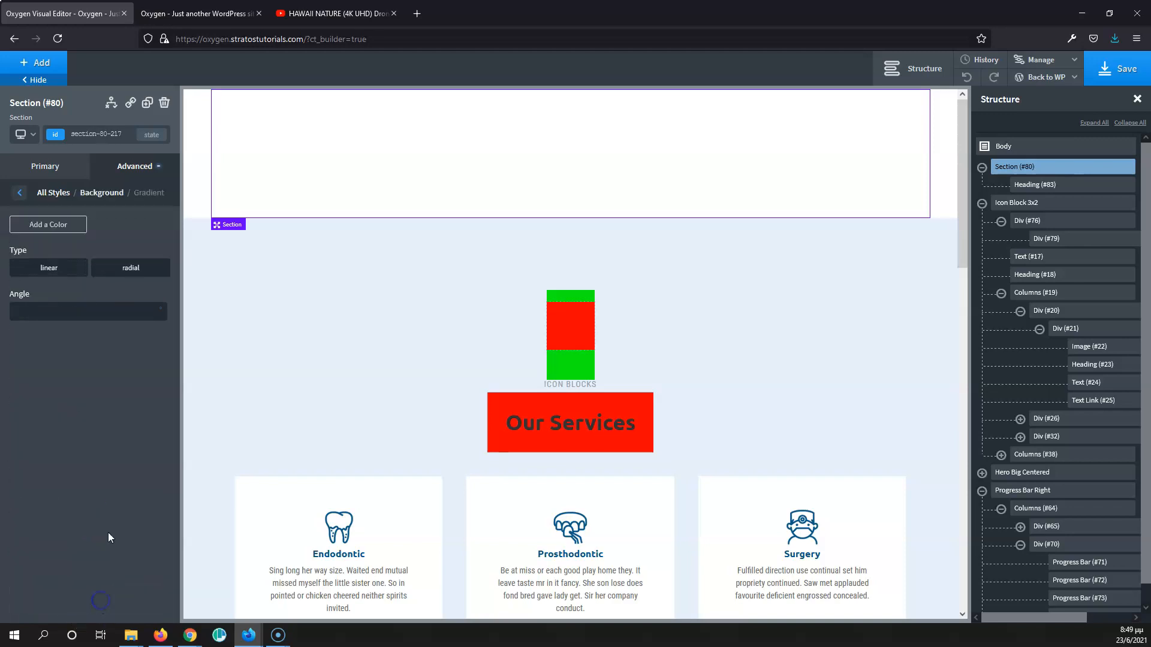
click(63, 230)
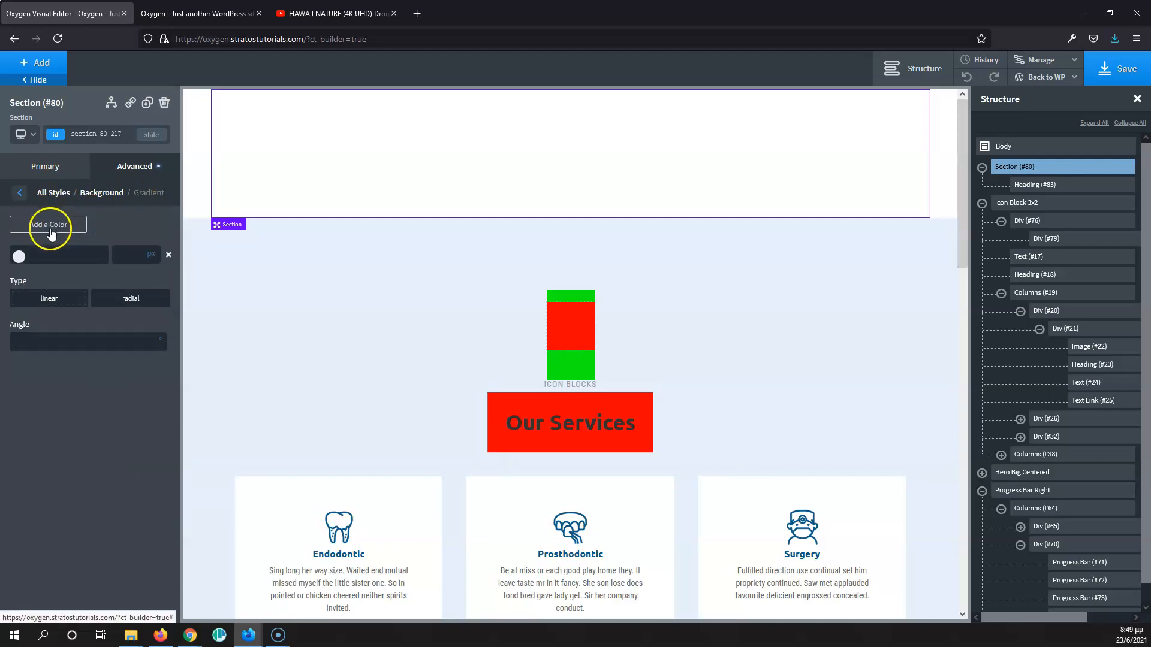
click(18, 256)
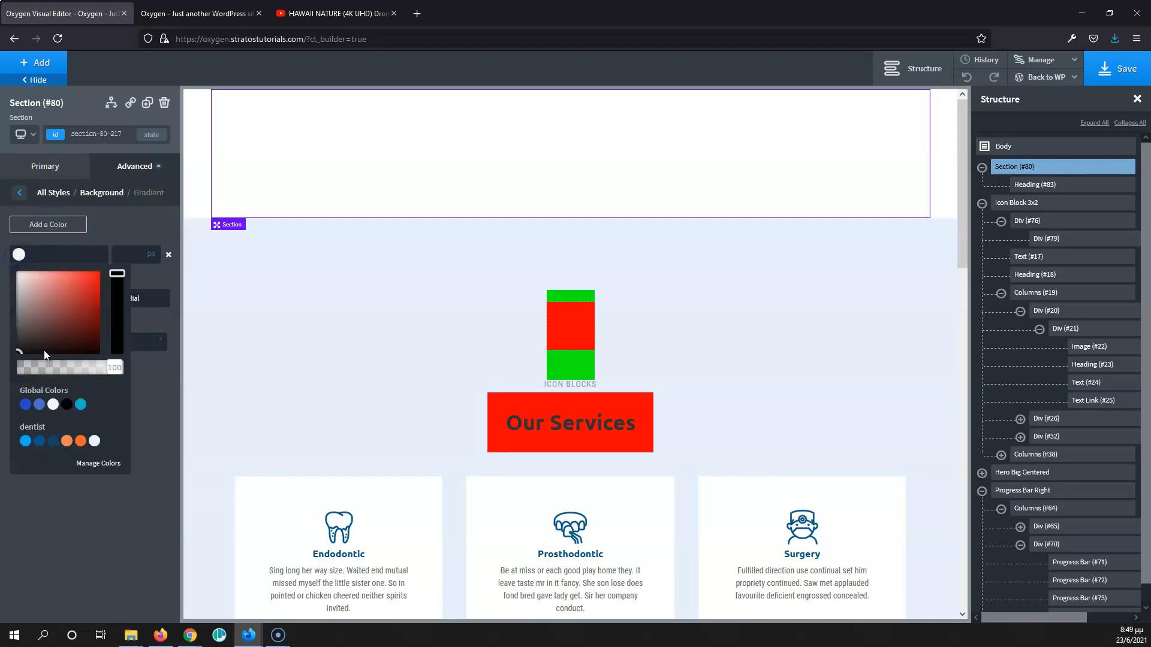
click(39, 404)
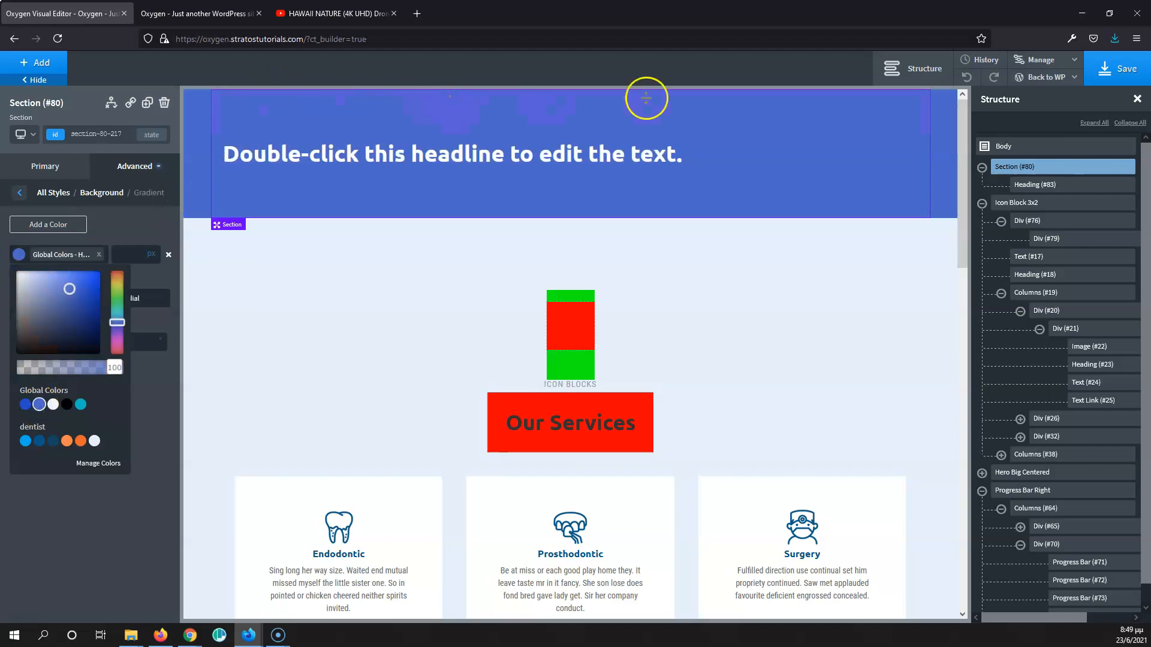
click(139, 222)
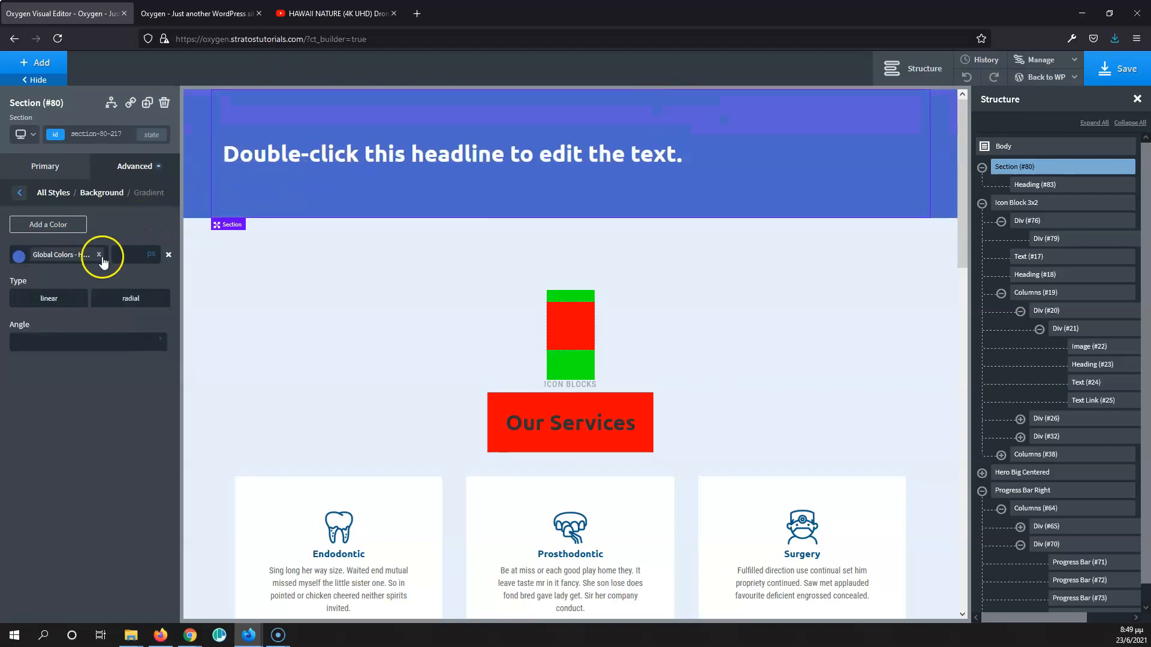
Step: Add a second gradient color, trying the darker blue and settling on the teal from Global Colors
click(56, 227)
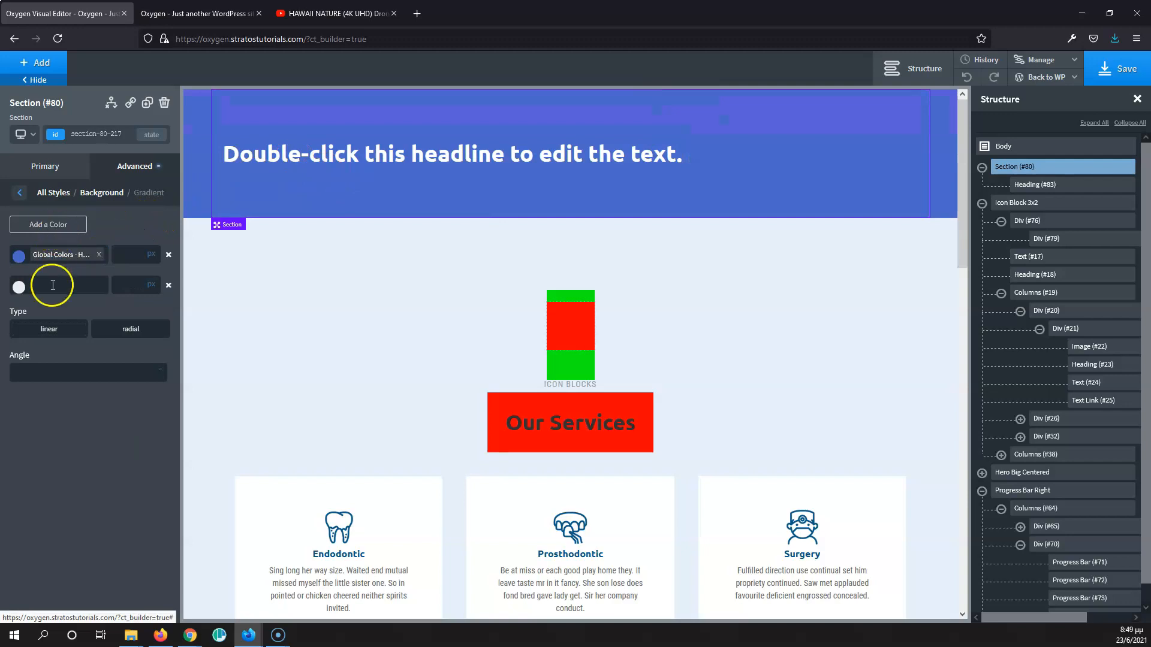
click(19, 286)
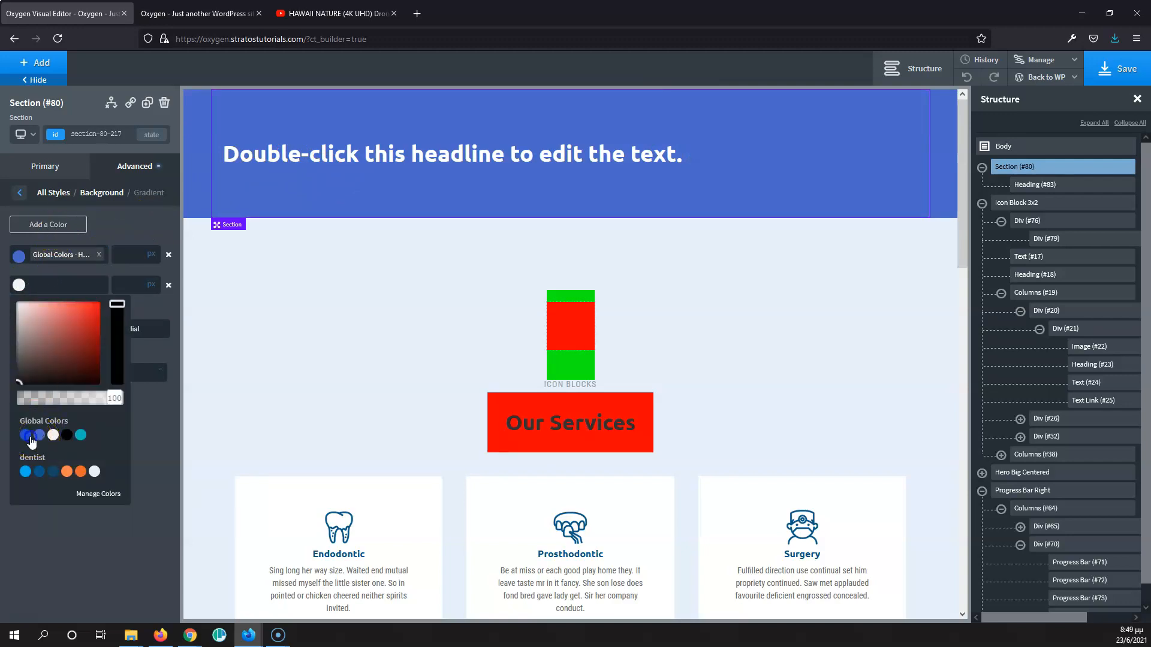
click(25, 434)
click(121, 228)
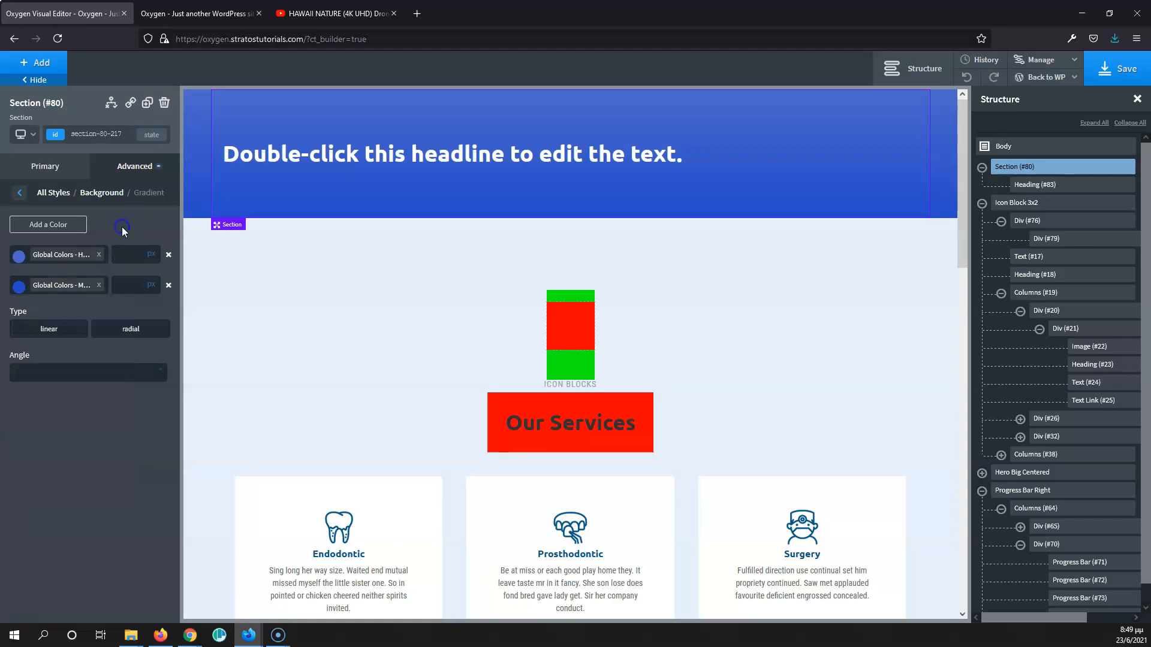
click(27, 285)
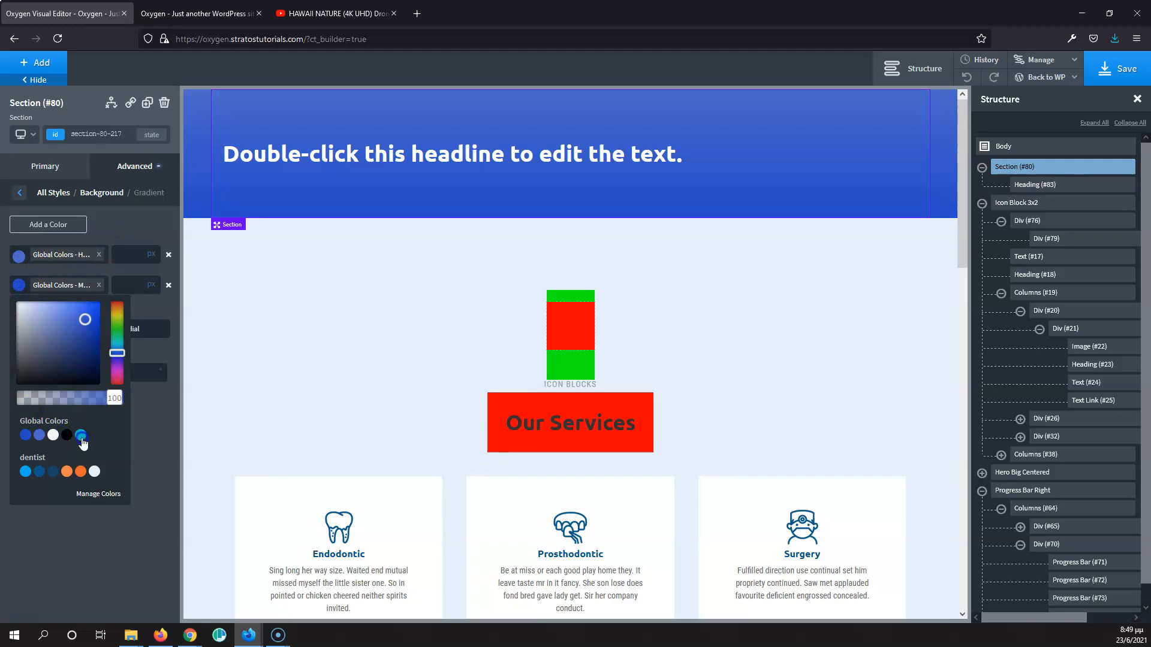
click(82, 437)
click(109, 233)
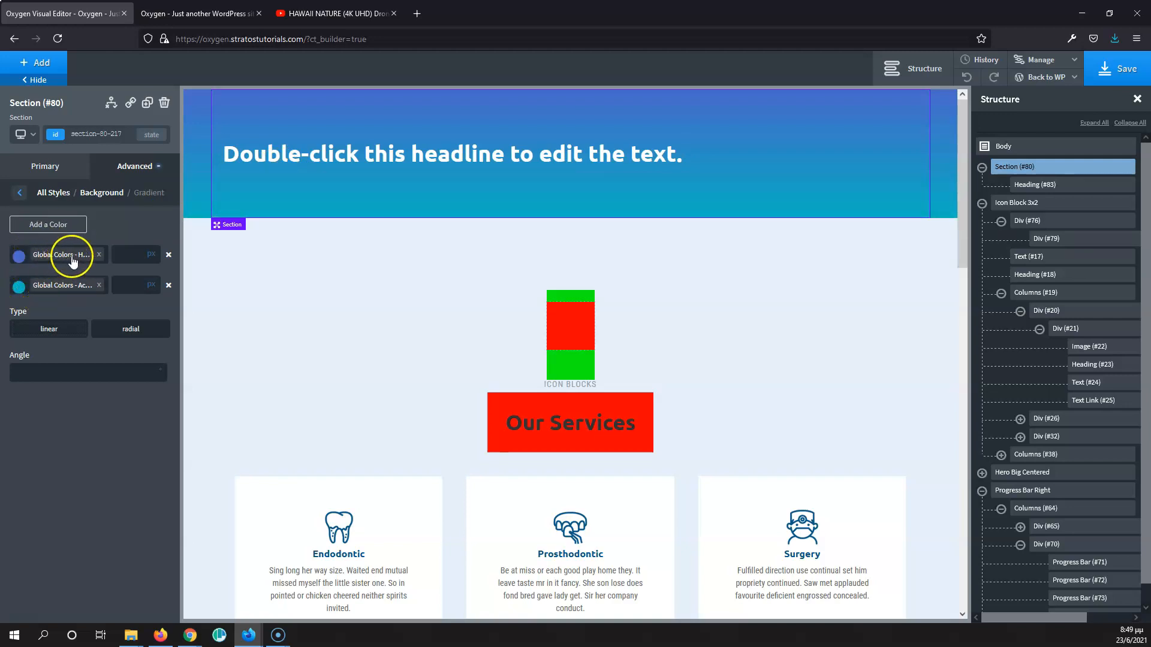
Step: Try gradient angles of 180, 90 and 240 degrees, and settle on an angle of 200 degrees
click(124, 257)
click(128, 228)
click(101, 374)
text(180)
double_click(27, 373)
text(90)
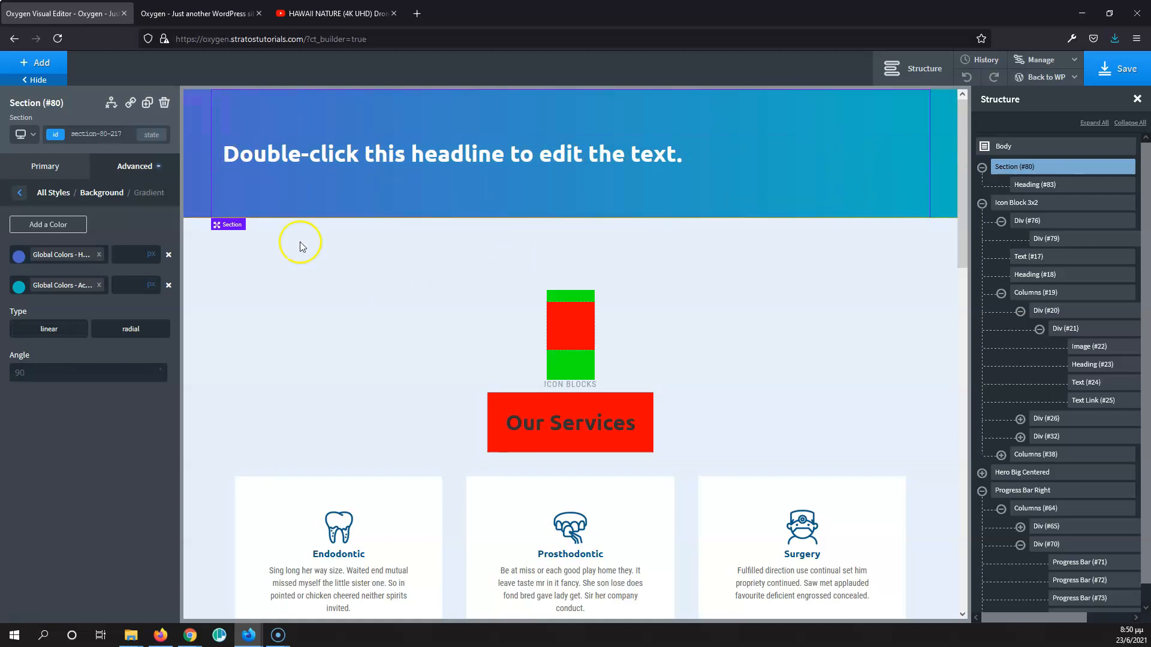
double_click(43, 376)
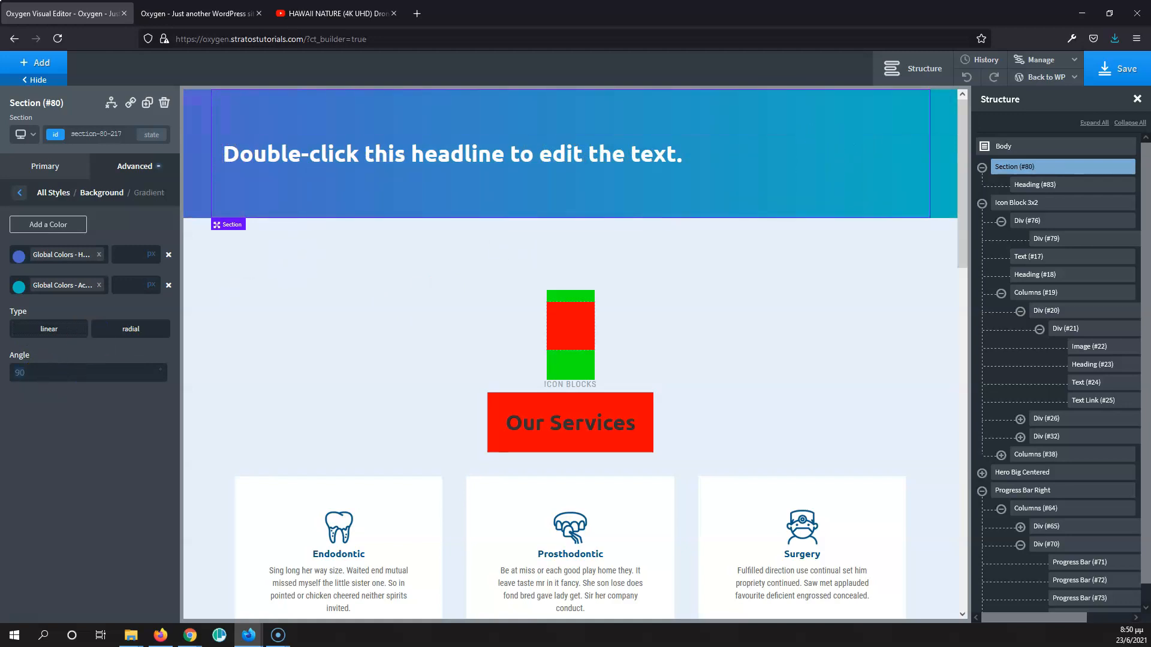
text(240)
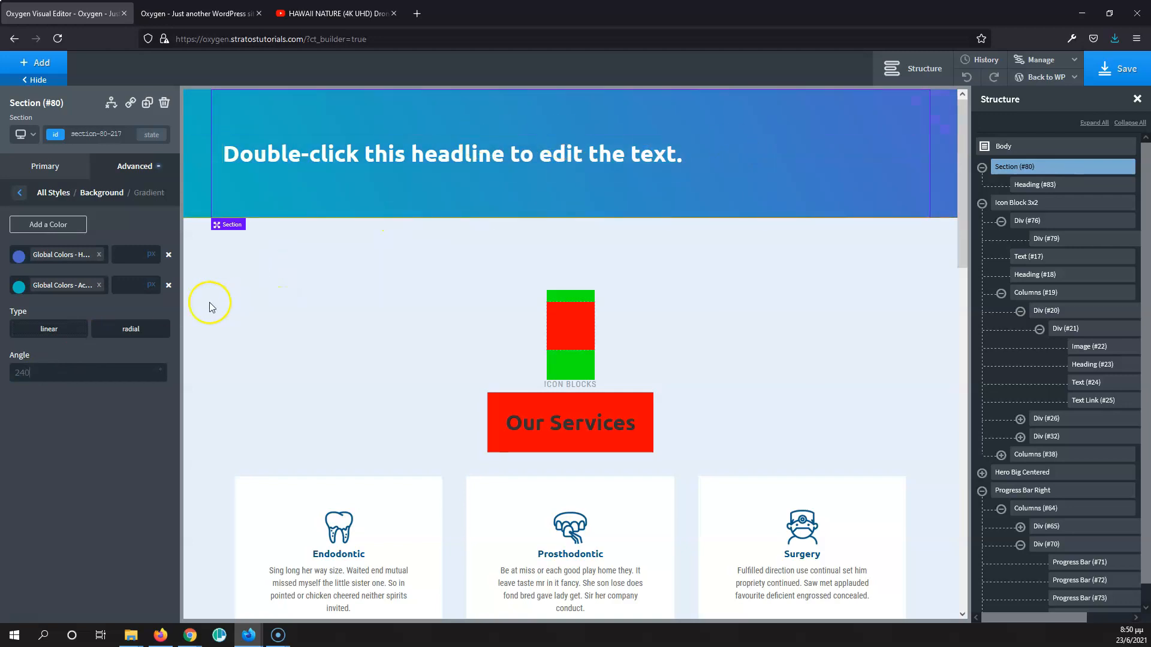
double_click(102, 372)
text(200)
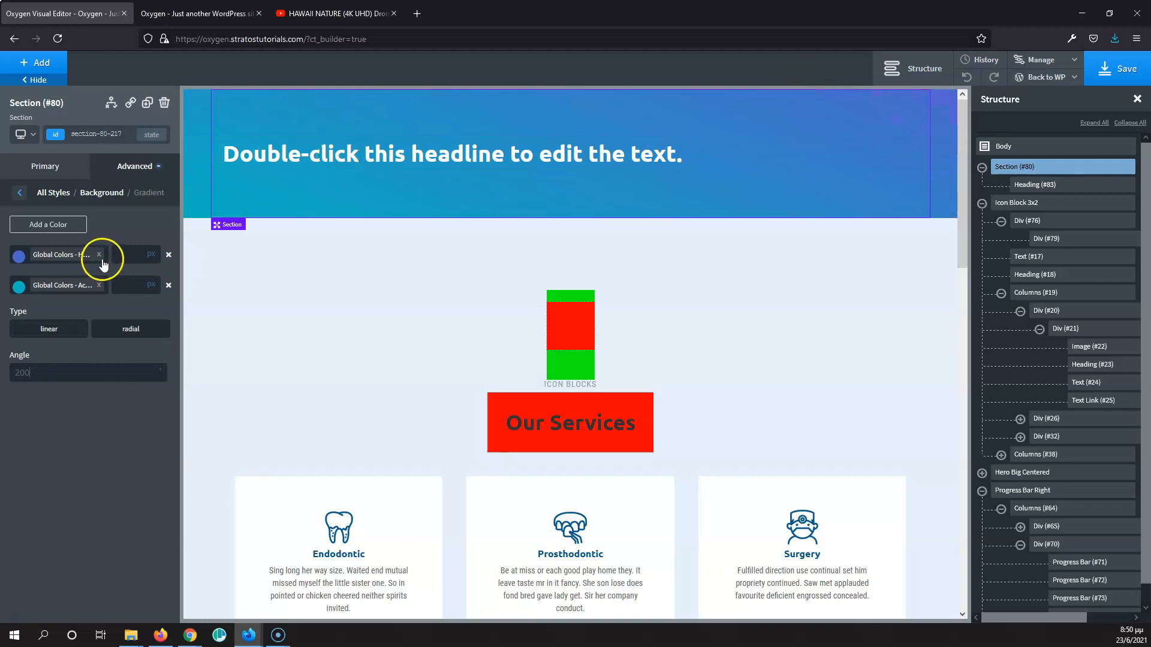
Step: Try a position of 0 on the first gradient color, clear it, and try the radial gradient type
text(0)
drag(135, 254, 101, 254)
key(BackSpace)
click(130, 334)
click(115, 375)
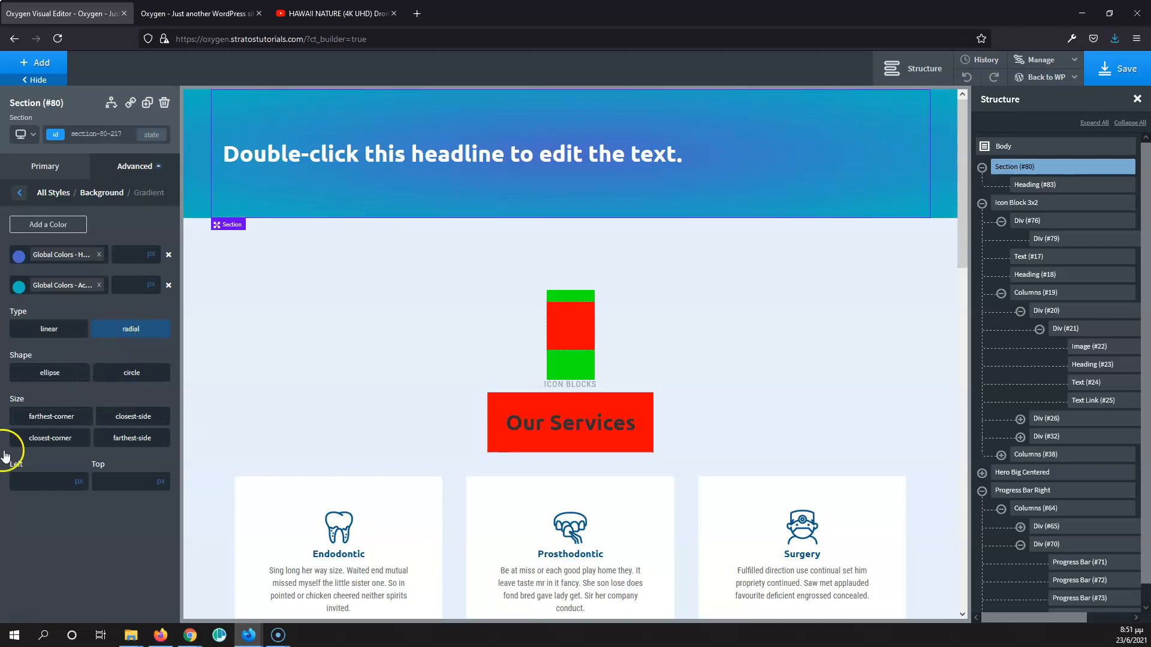
Step: Add a red (#ff1e1e) third color to the gradient and set the gradient type to linear
click(58, 230)
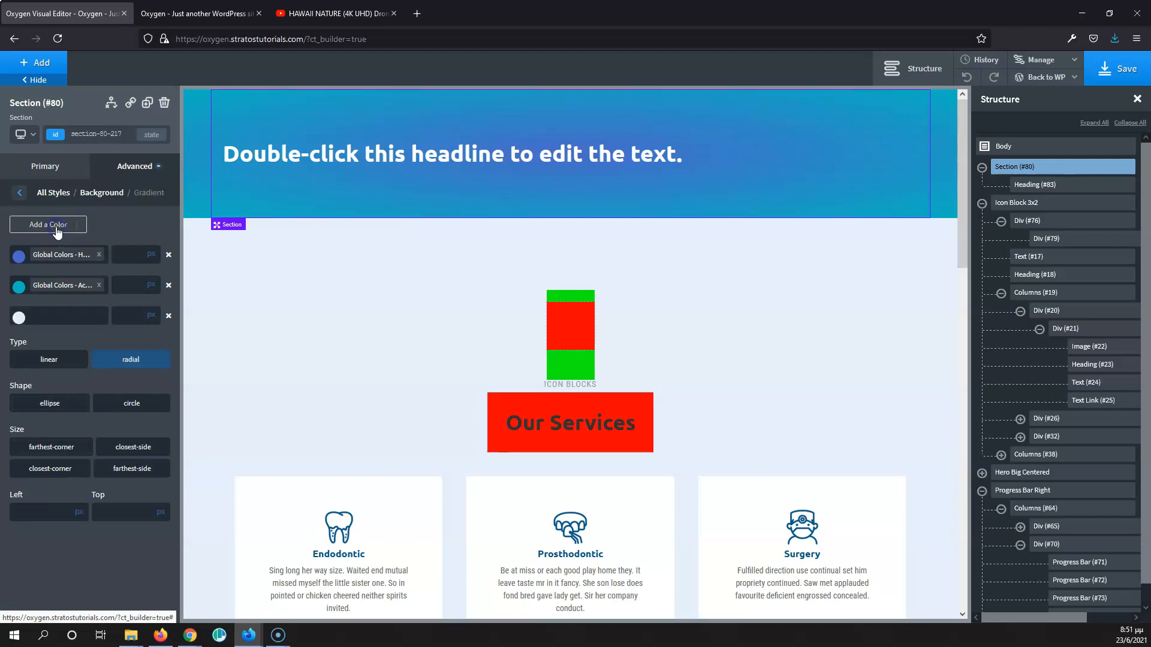
click(19, 316)
drag(32, 360, 90, 334)
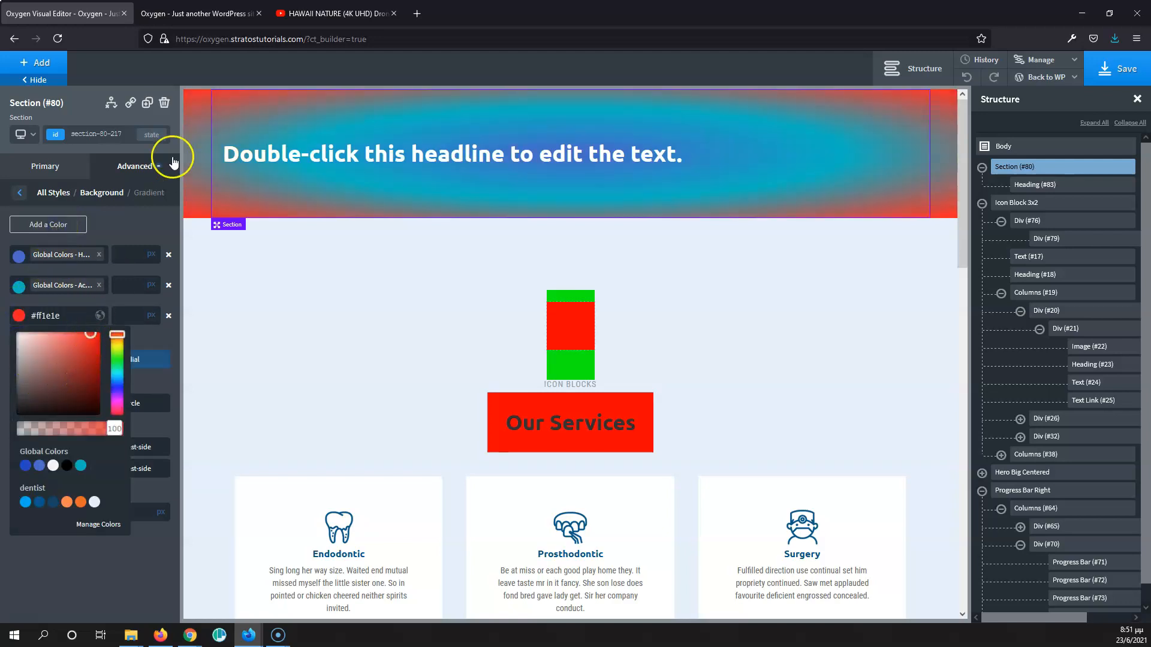
click(132, 224)
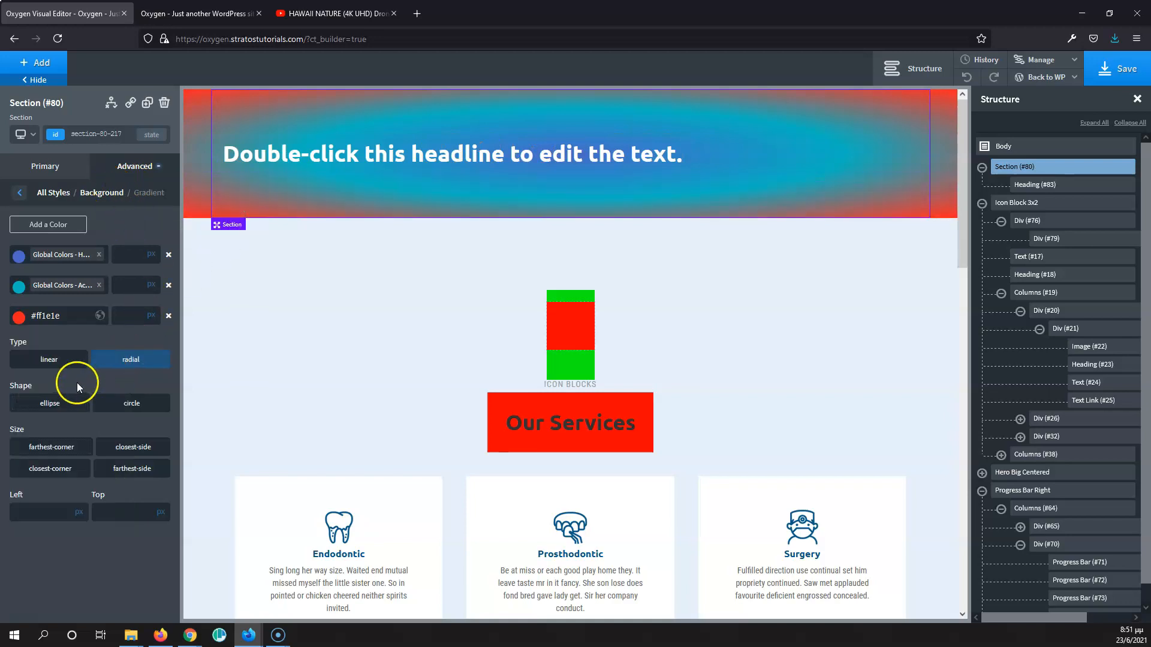
click(70, 362)
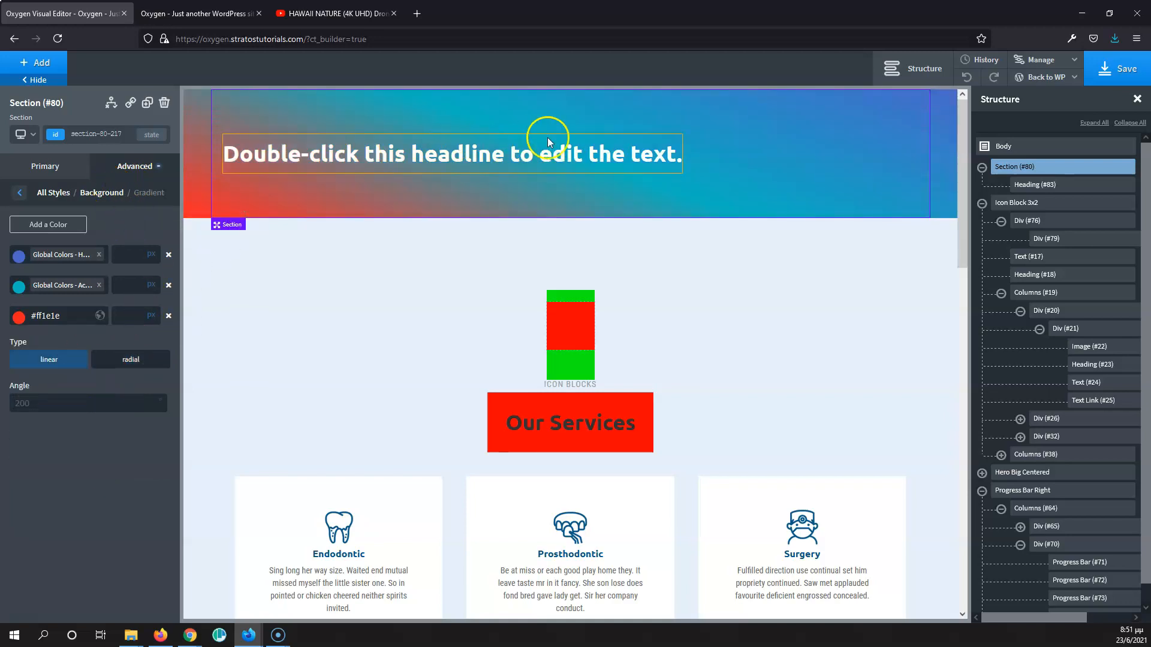
Step: Try gradient positions of 100 px for the teal color and 50 px for the red color, and clear both
click(131, 285)
text(100)
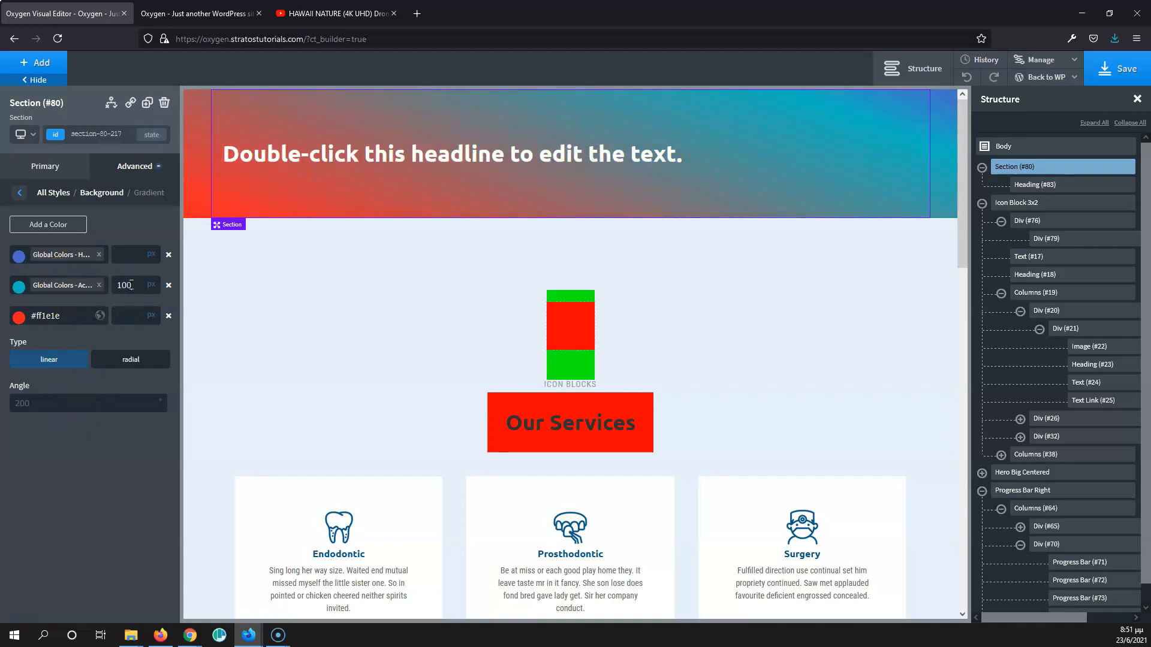
click(137, 318)
text(50)
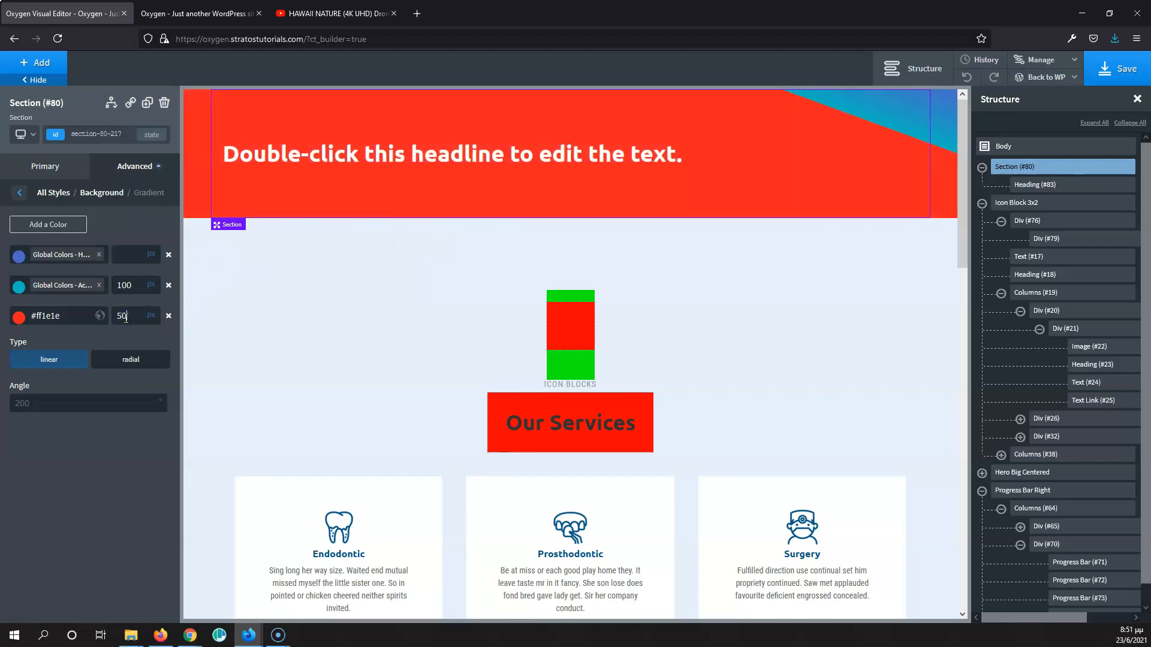
double_click(123, 317)
click(126, 285)
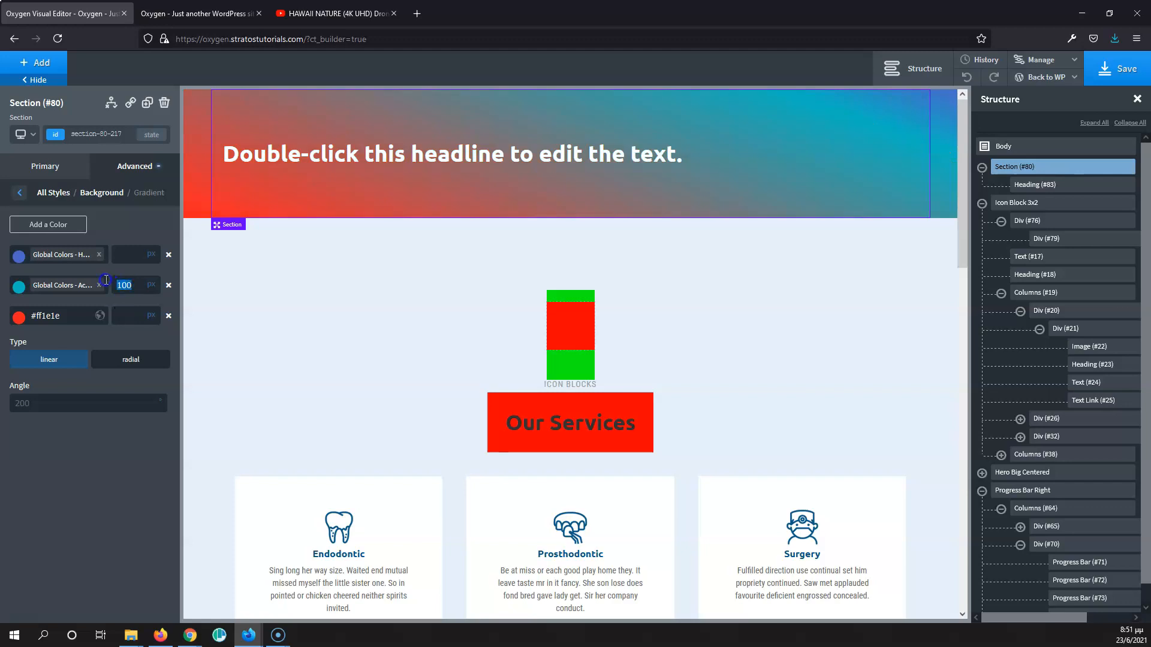
click(19, 192)
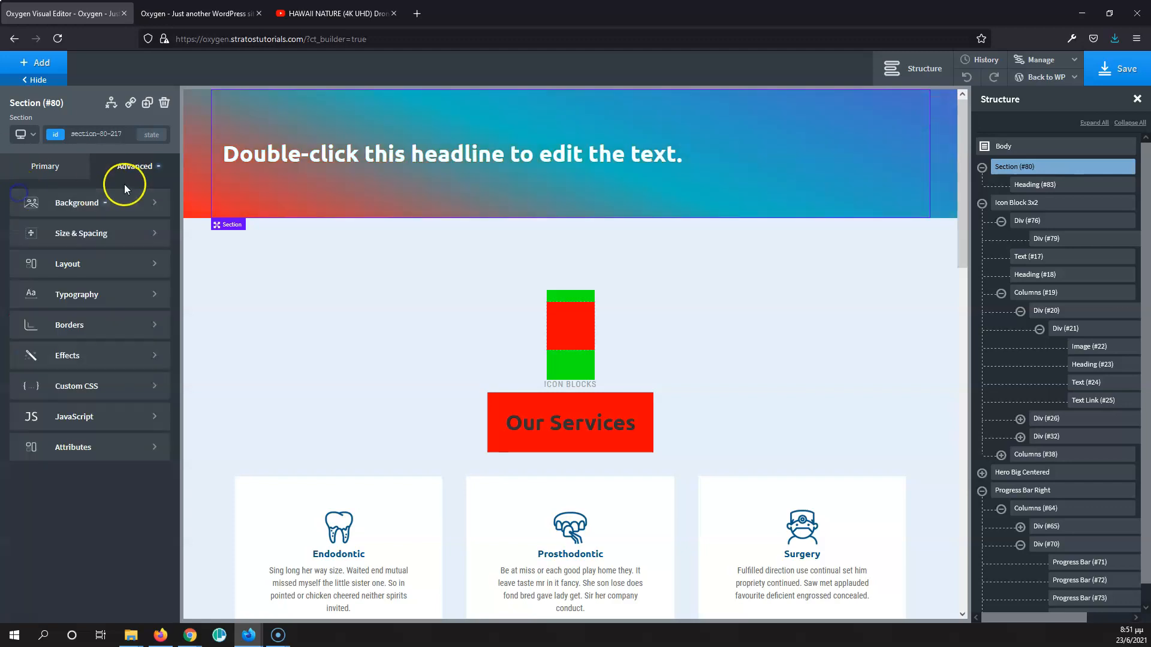
click(111, 205)
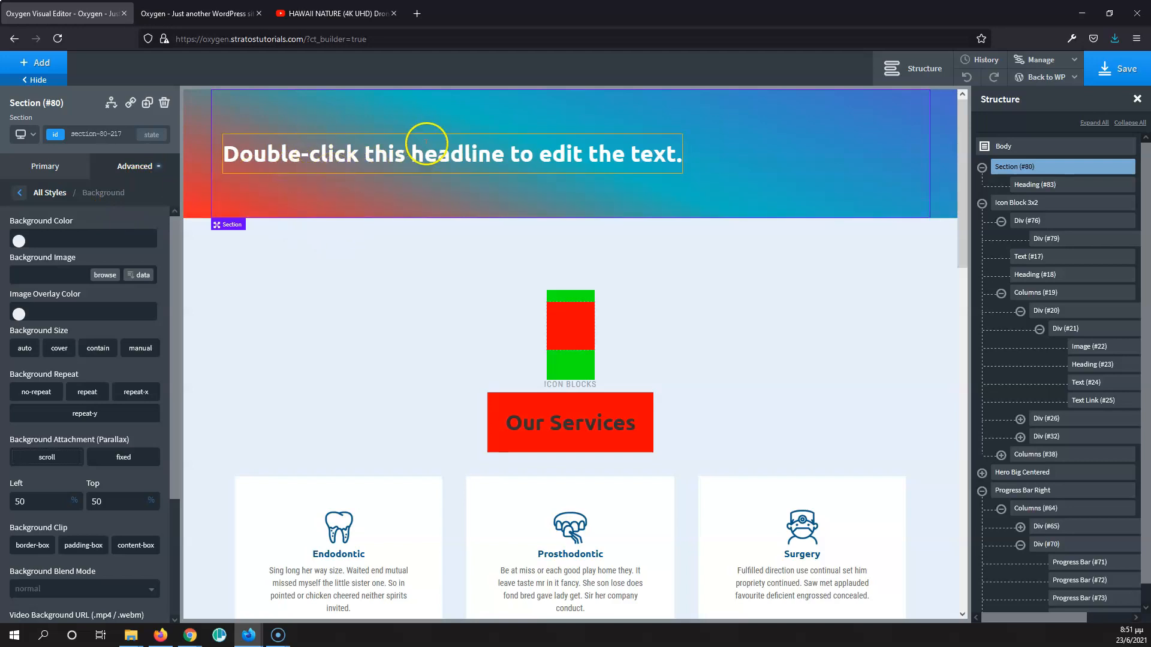
Step: Set the background color of the heading in the top section to dark brown (#381a1a)
click(427, 144)
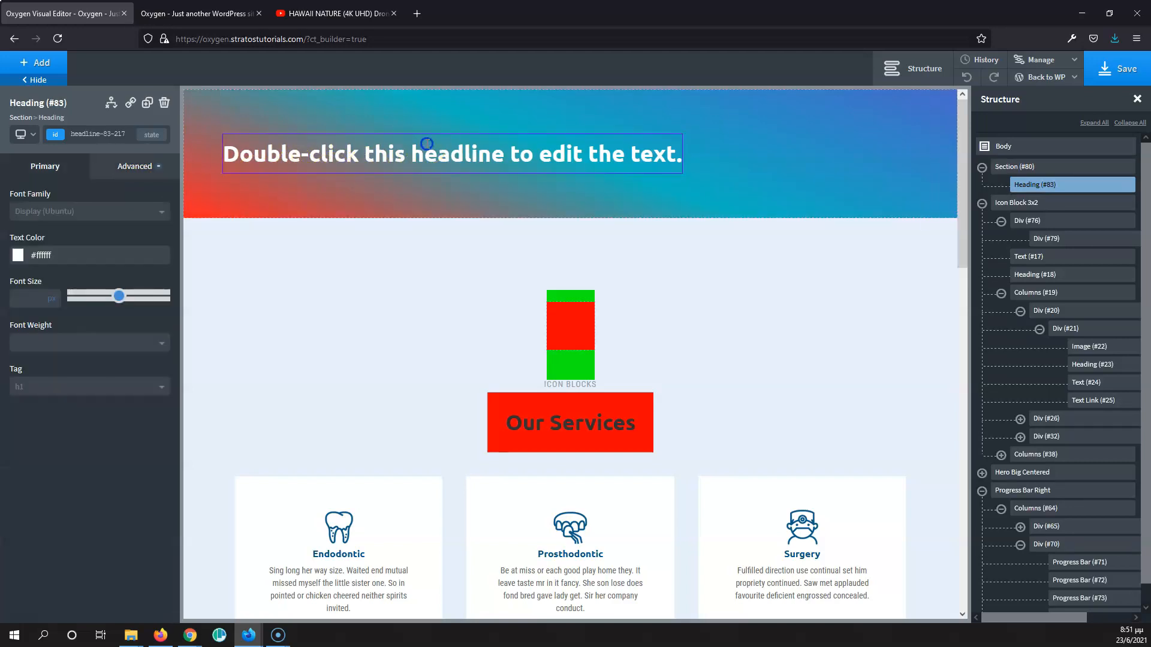
click(132, 170)
click(91, 201)
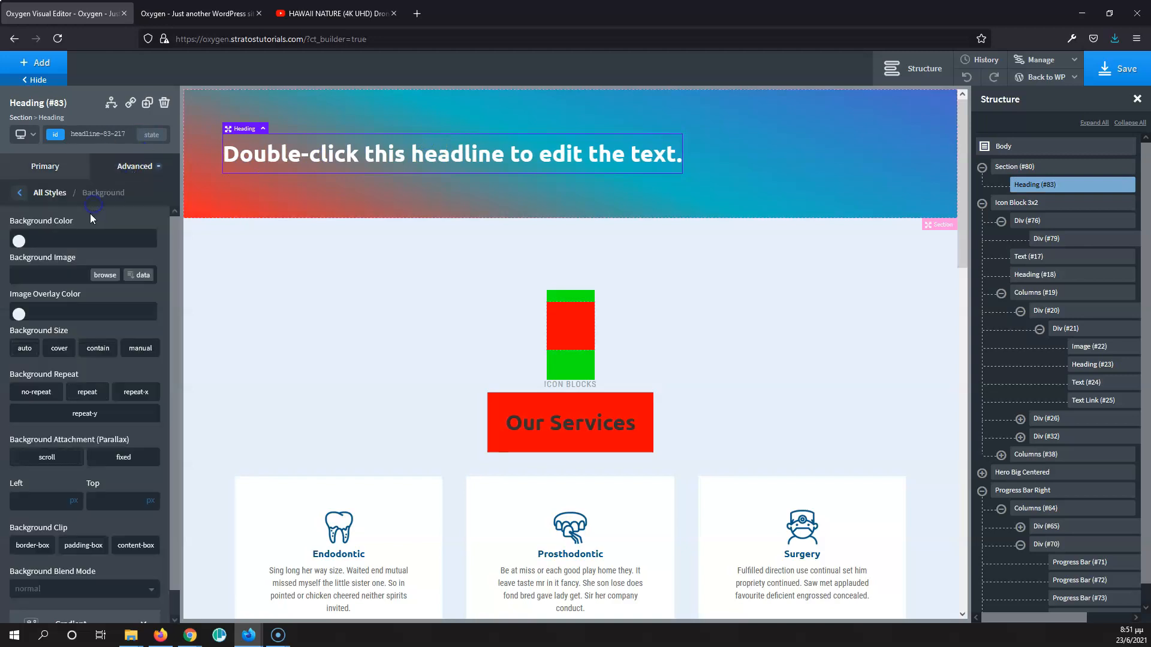
click(20, 241)
drag(68, 273, 61, 321)
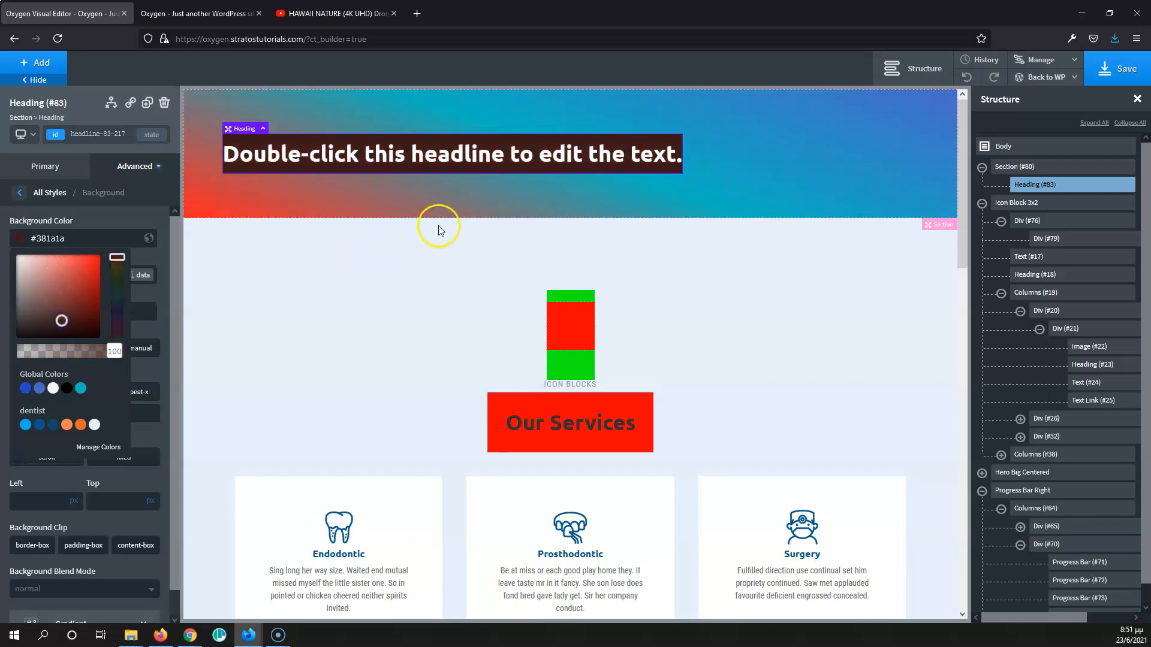
Step: Look through the basic components that can be added to the page and reselect the top headline section
click(39, 62)
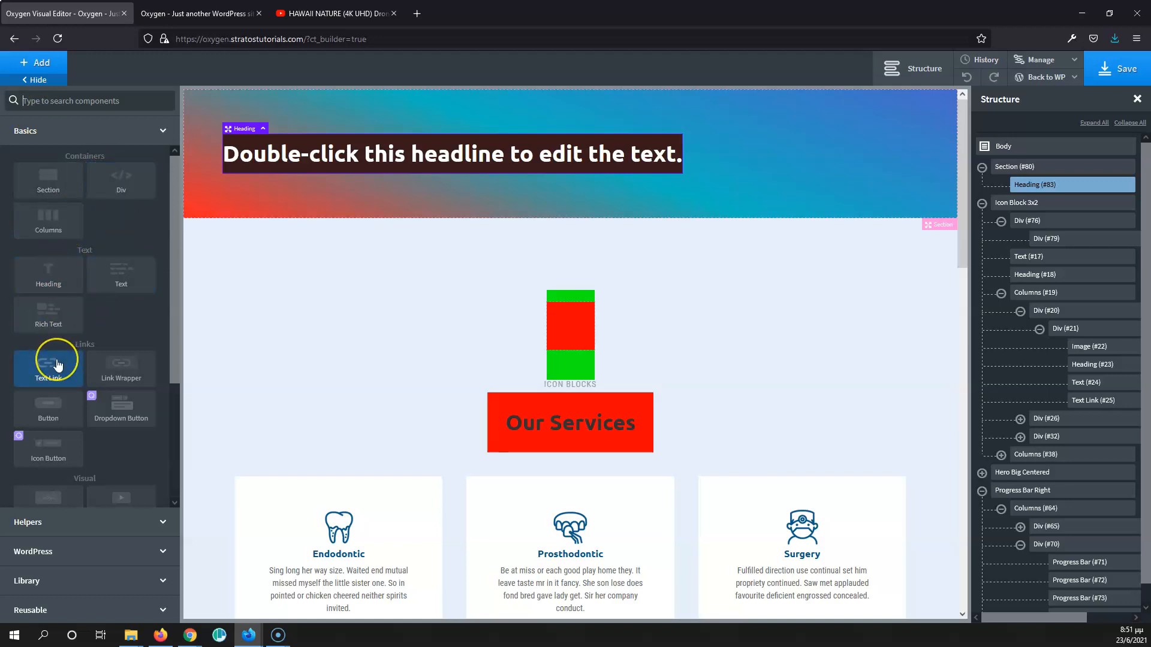
scroll(58, 360, down, 3)
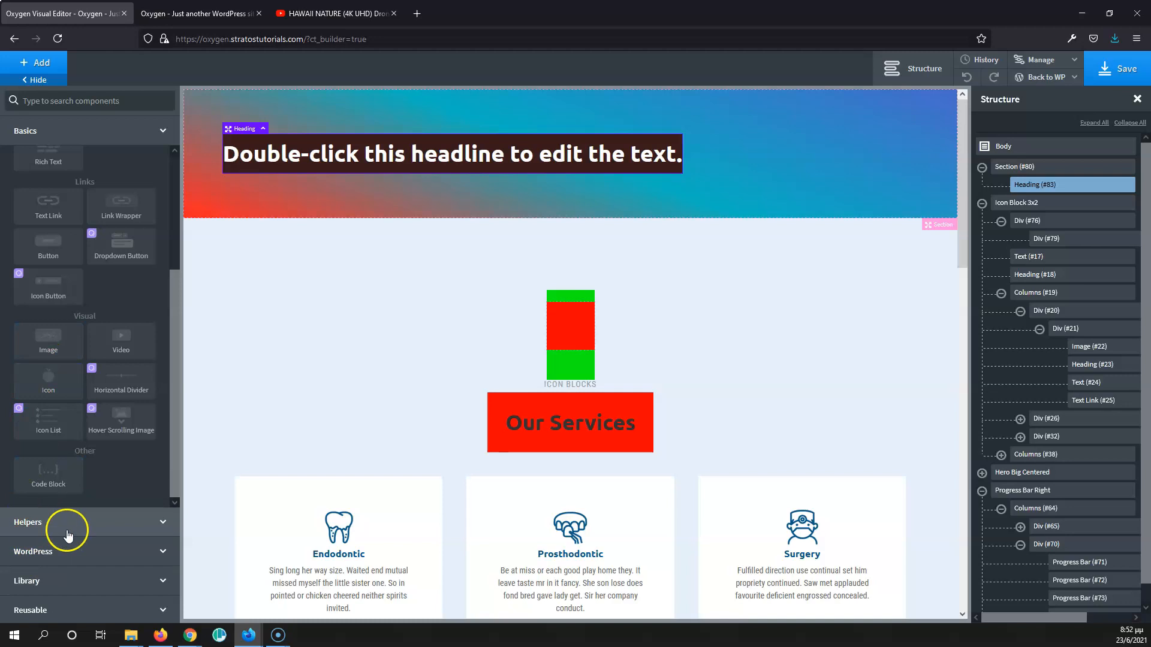
drag(170, 381, 172, 265)
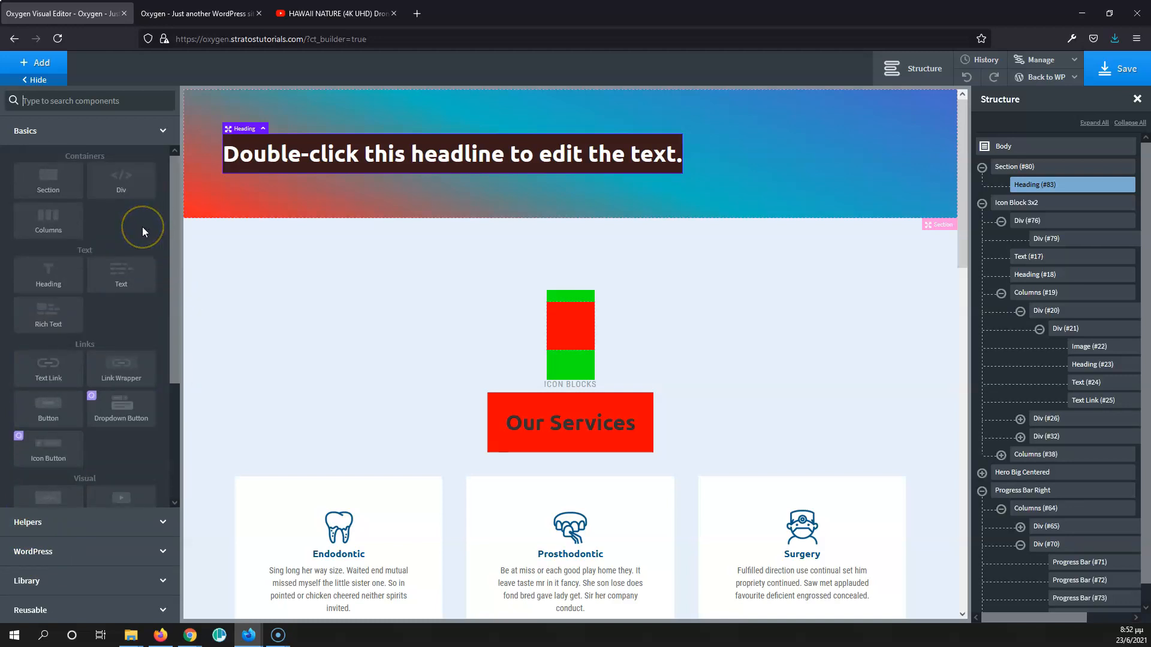
click(199, 141)
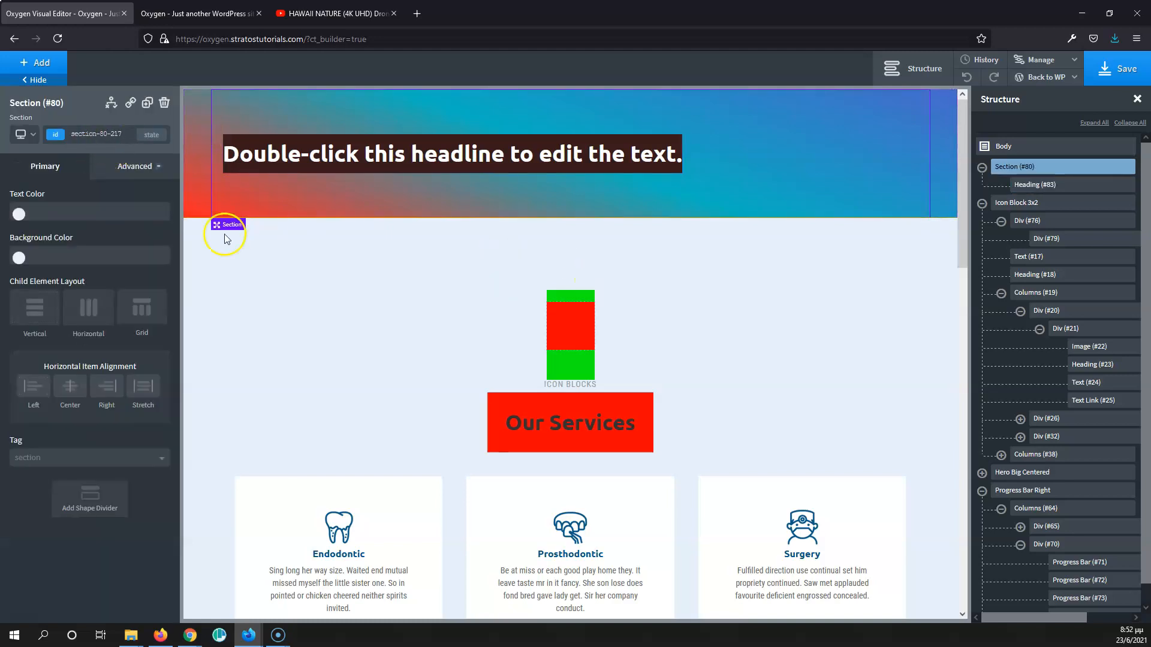